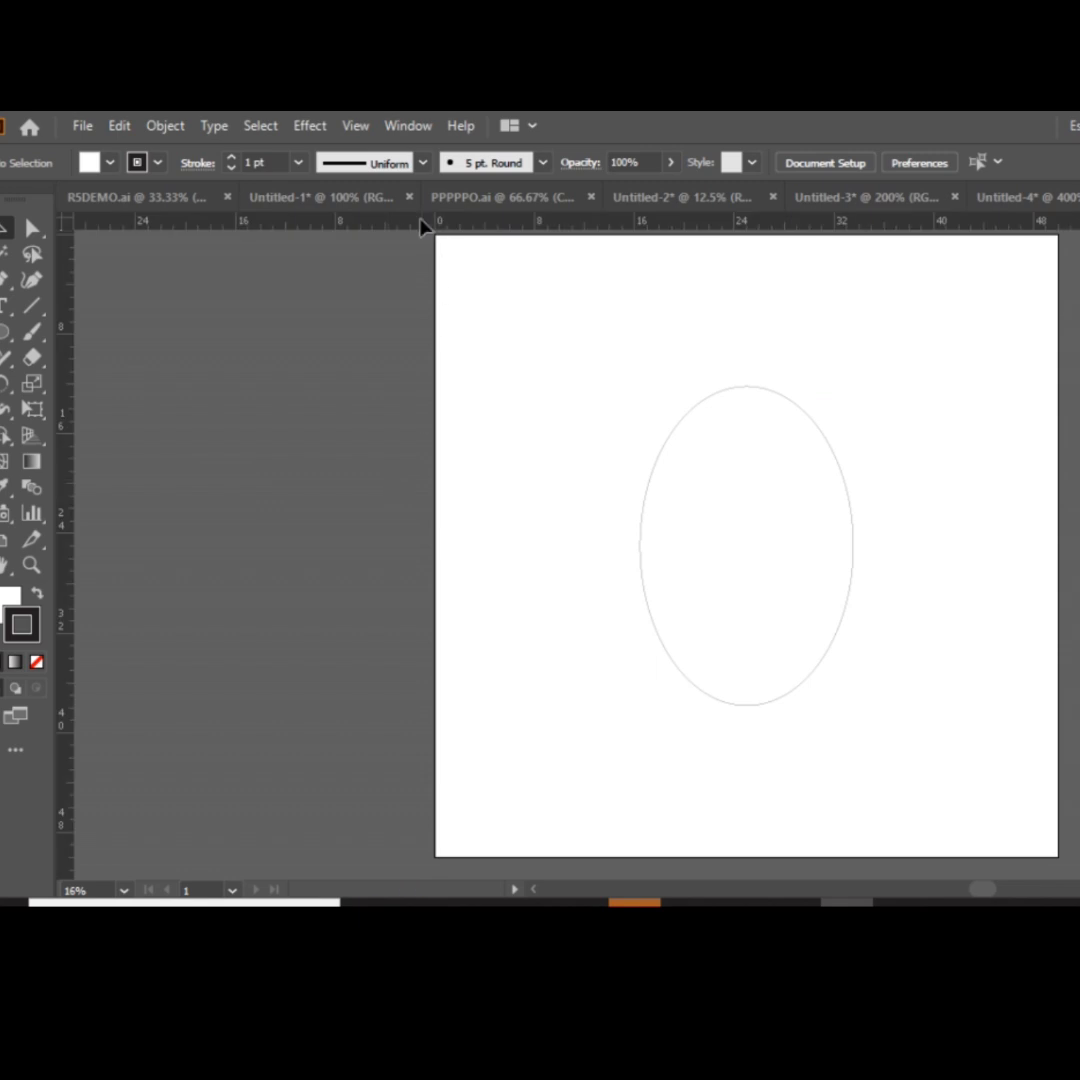
Place one horizontal and one vertical ruler guide across the ellipse, and unlock the guides.
left_click_drag(422, 222, 490, 540)
left_click_drag(62, 585, 756, 588)
right_click(978, 580)
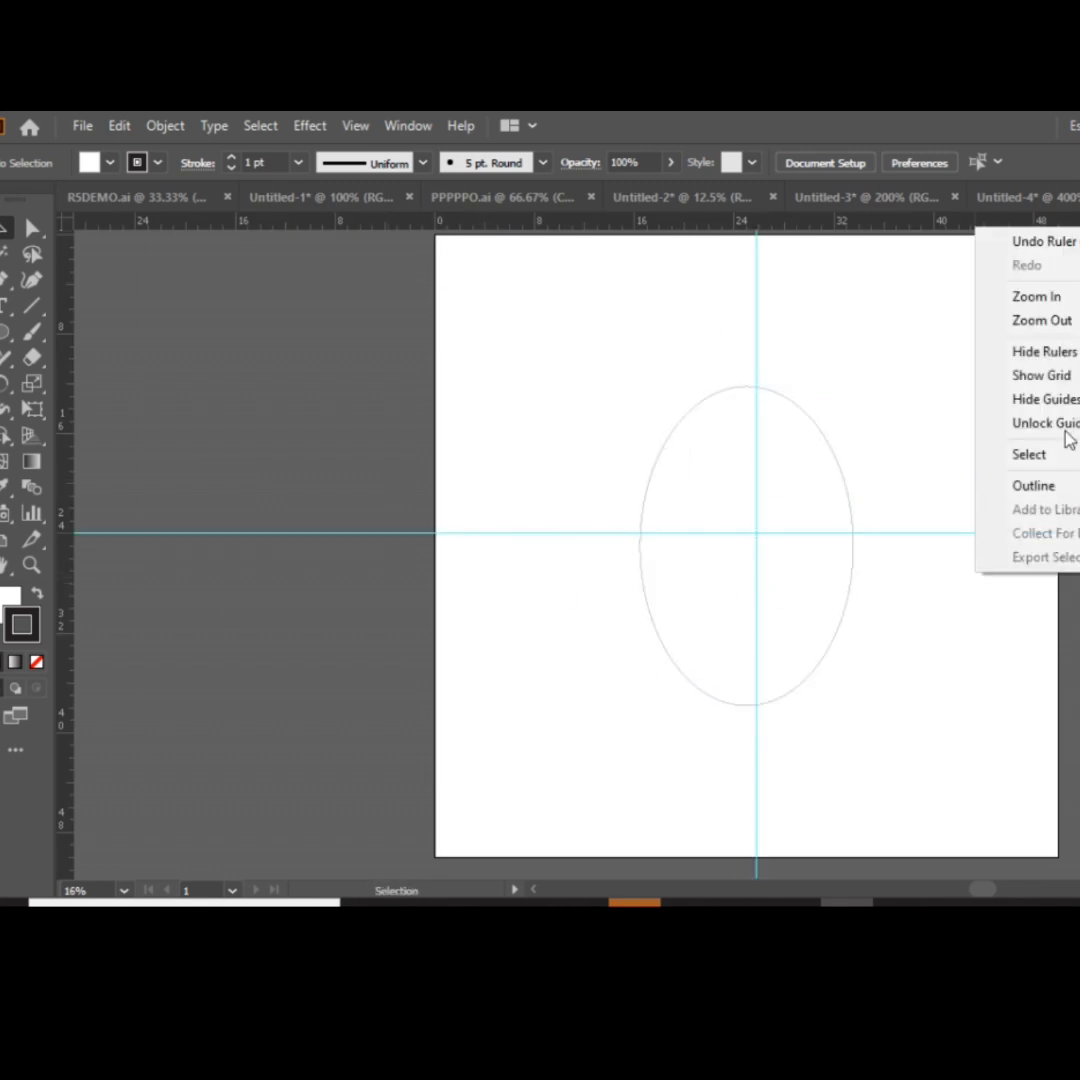
left_click(1066, 424)
Align the vertical guide to the artboard's horizontal centre and the horizontal guide to its vertical centre.
left_click(757, 326)
left_click(905, 168)
left_click(1000, 533)
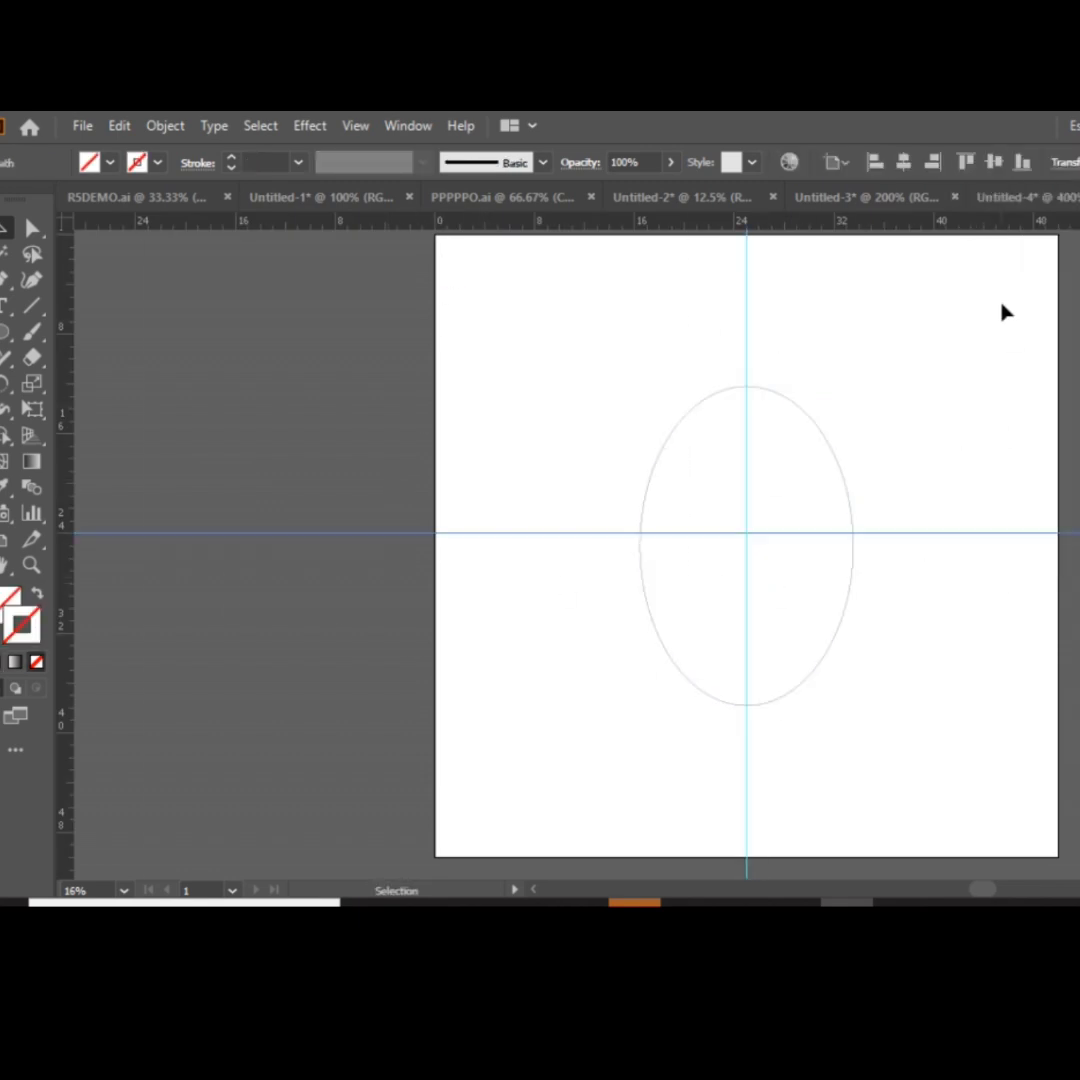
left_click(993, 162)
left_click(978, 592)
left_click_drag(829, 480, 829, 481)
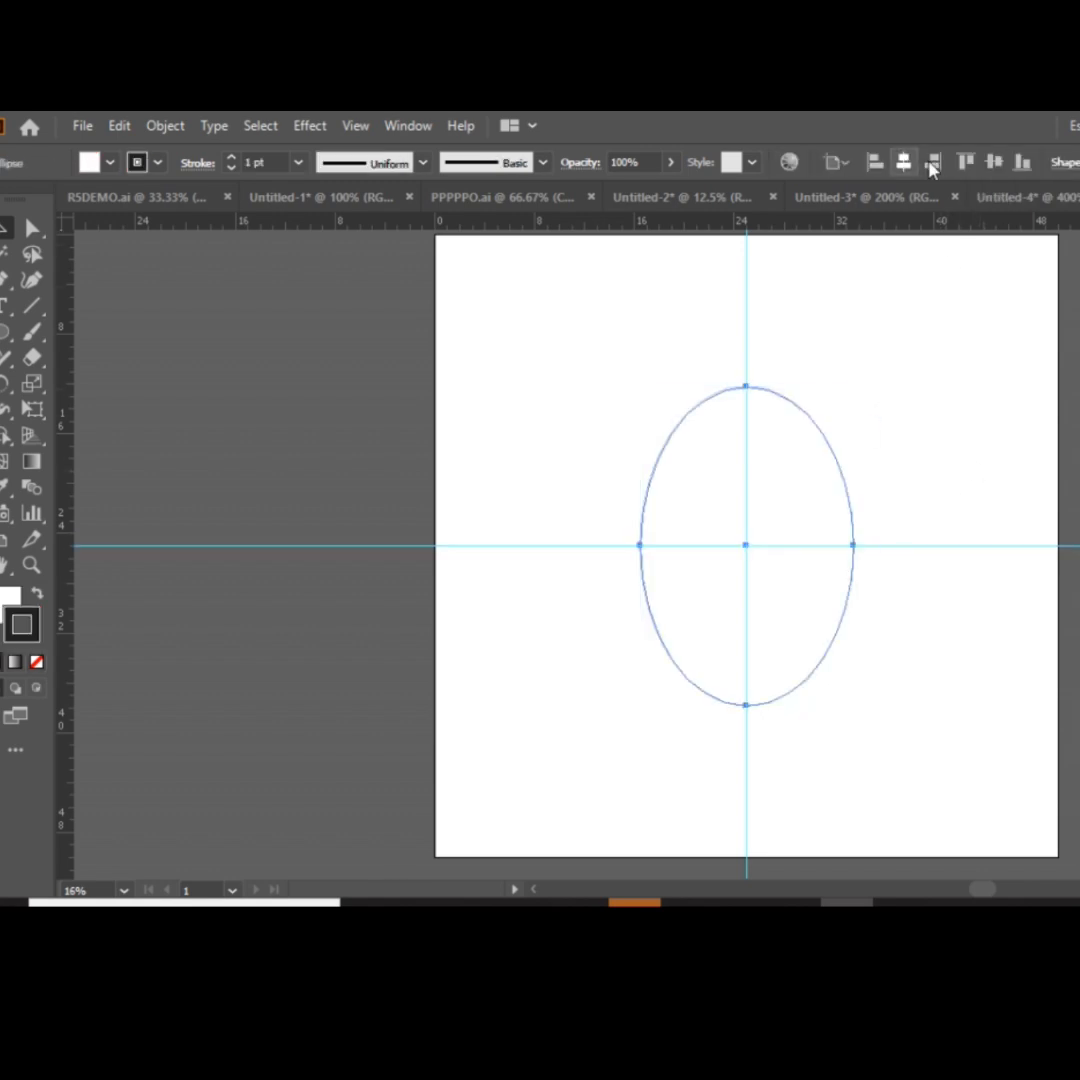
left_click(952, 427)
right_click(862, 313)
key("Escape")
Nudge the ellipse's top anchor point straight down along the vertical guide to Y 13.4184 in.
key("ctrl+plus")
key("ctrl+plus")
key("ctrl+plus")
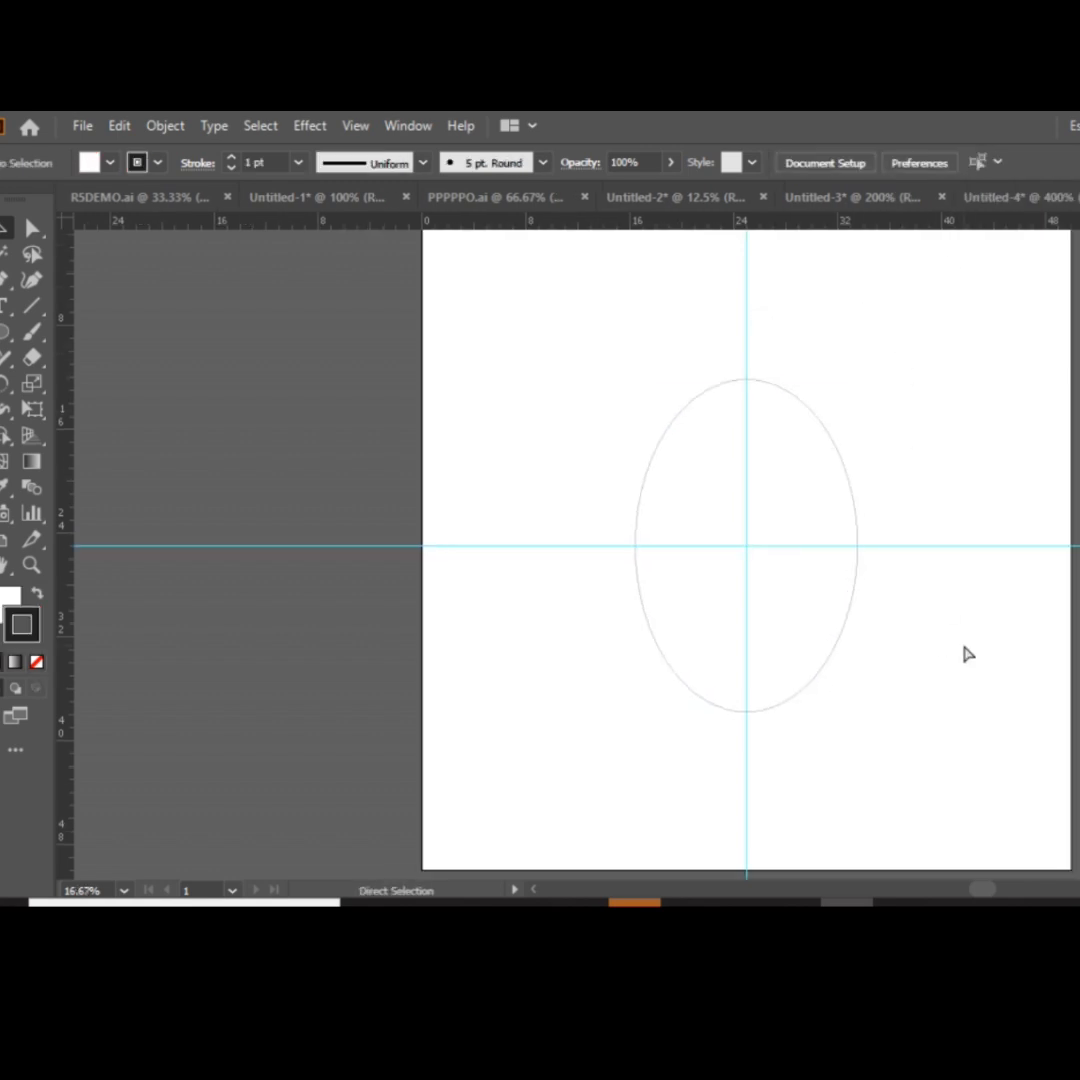
scroll(891, 658, "up", 1)
scroll(870, 662, "down", 3)
key("ctrl+minus")
scroll(640, 383, "up", 1)
left_click_drag(588, 325, 911, 525)
key("a")
left_click(741, 285)
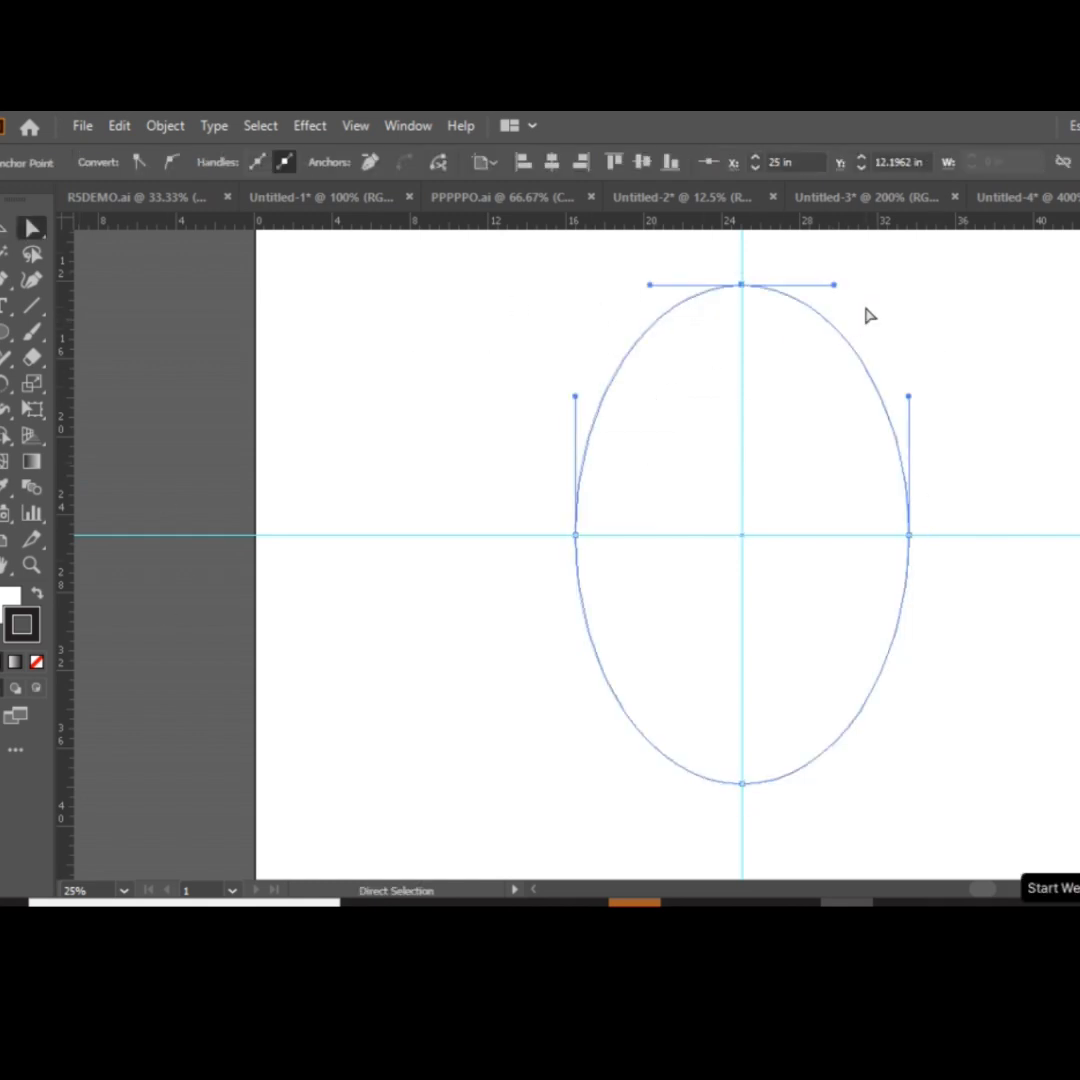
key("Down")
key("Down")
key("Down")
key("Down")
key("Down")
key("Down")
key("Down")
key("Down")
key("Down")
key("Down")
key("Down")
key("Down")
key("Down")
key("Down")
key("Down")
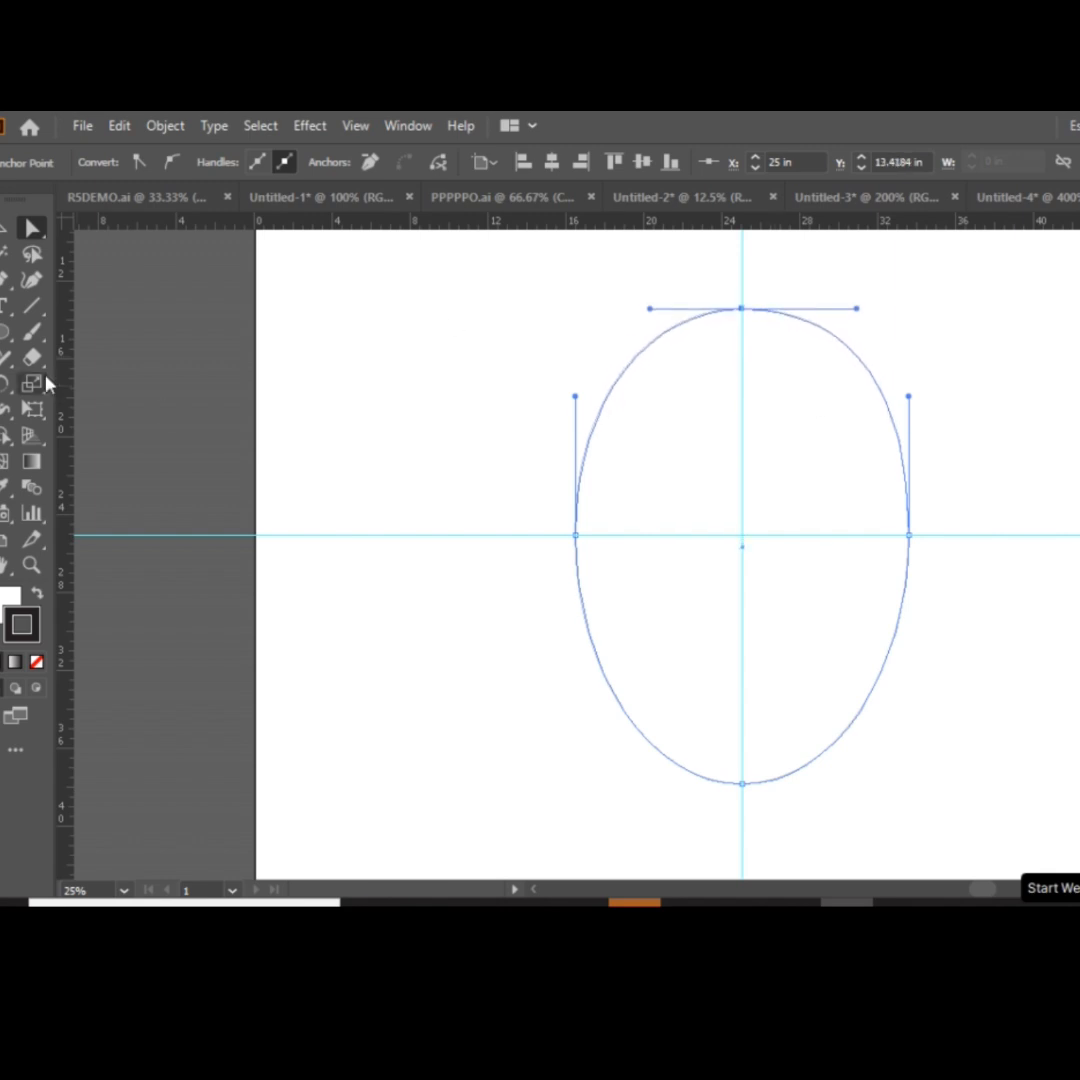
Lengthen the curve handles of the ellipse's top and bottom anchor points to broaden both ends into a mouse body.
left_click_drag(857, 315, 908, 308)
key("a")
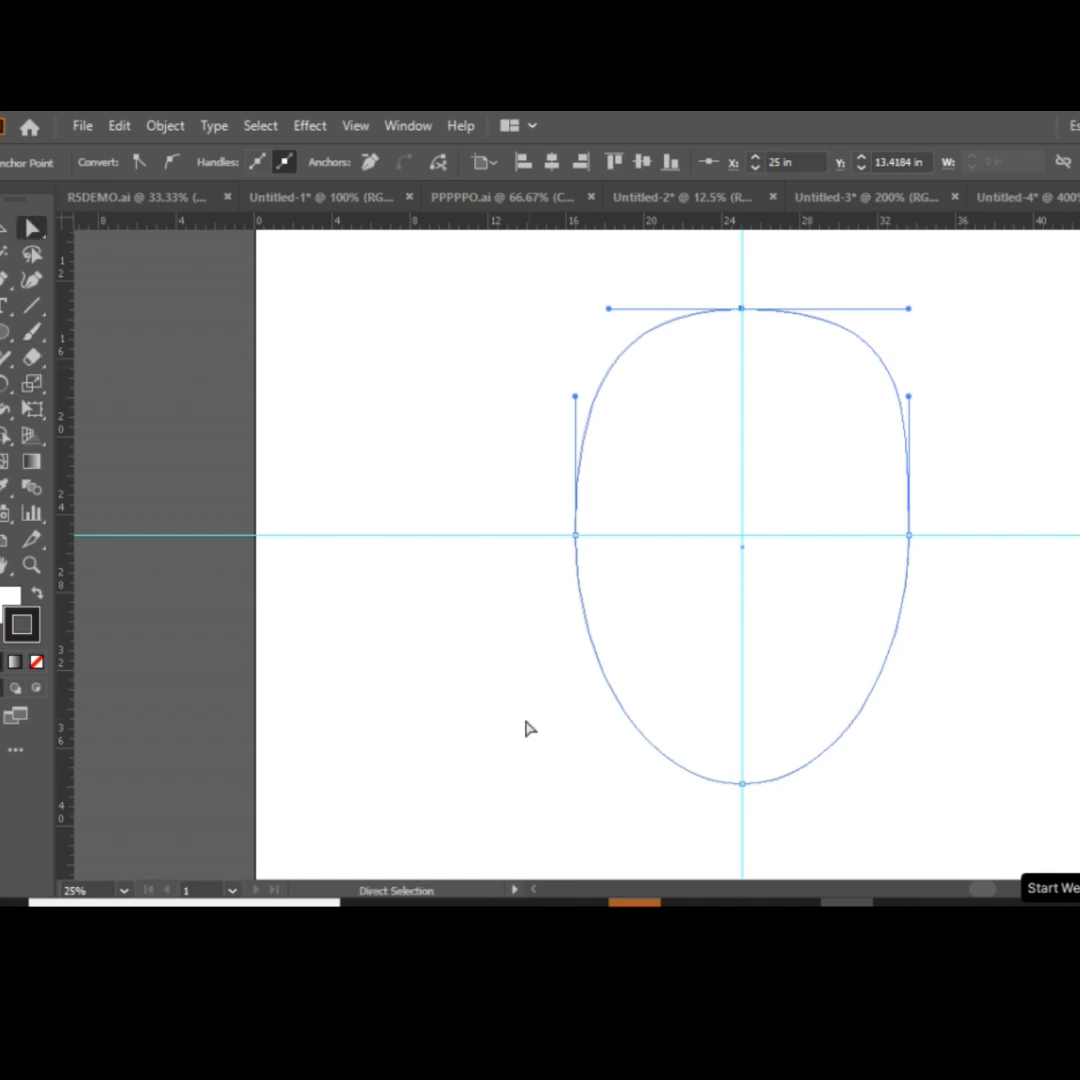
left_click_drag(927, 817, 927, 817)
left_click_drag(825, 797, 857, 776)
left_click(5, 230)
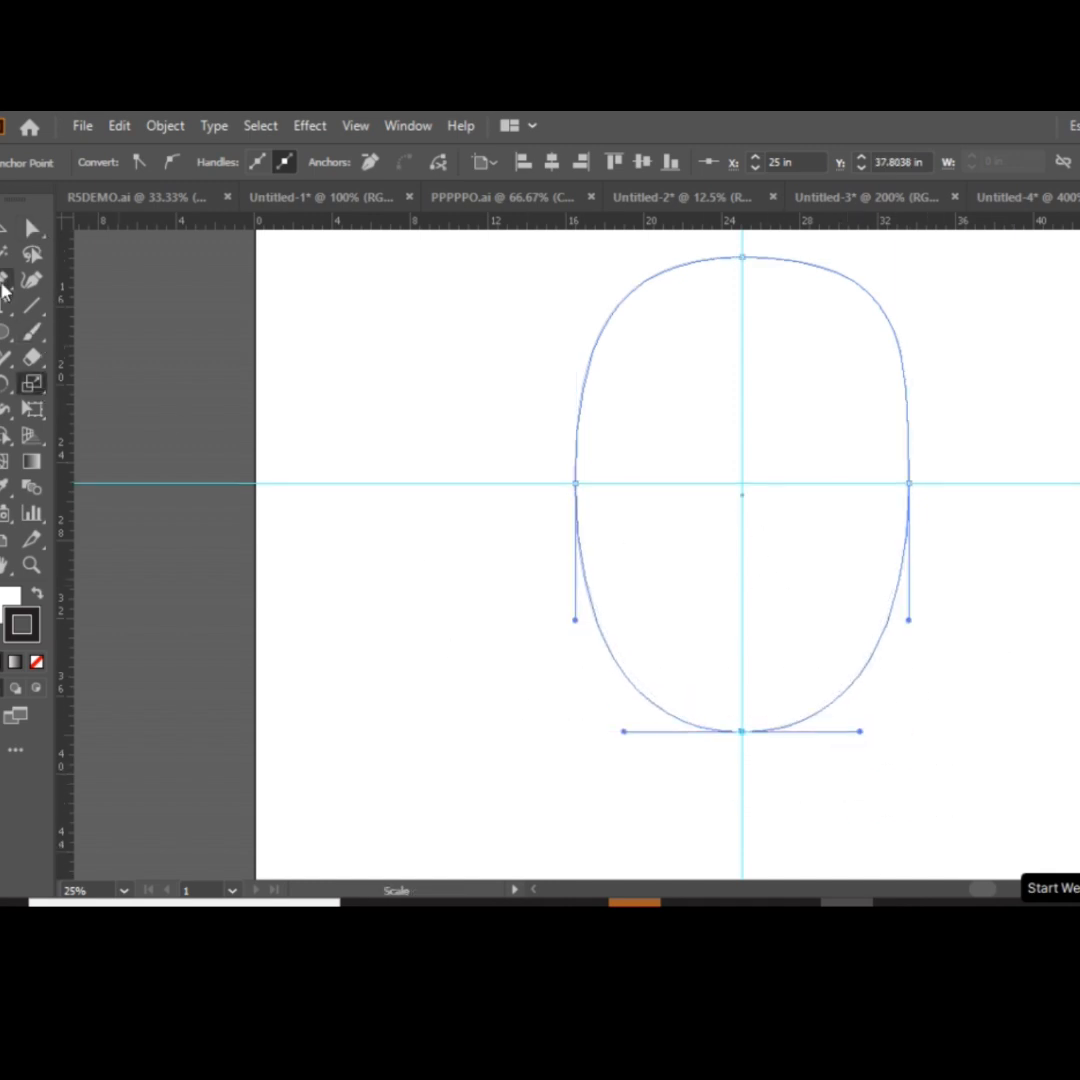
left_click(419, 574)
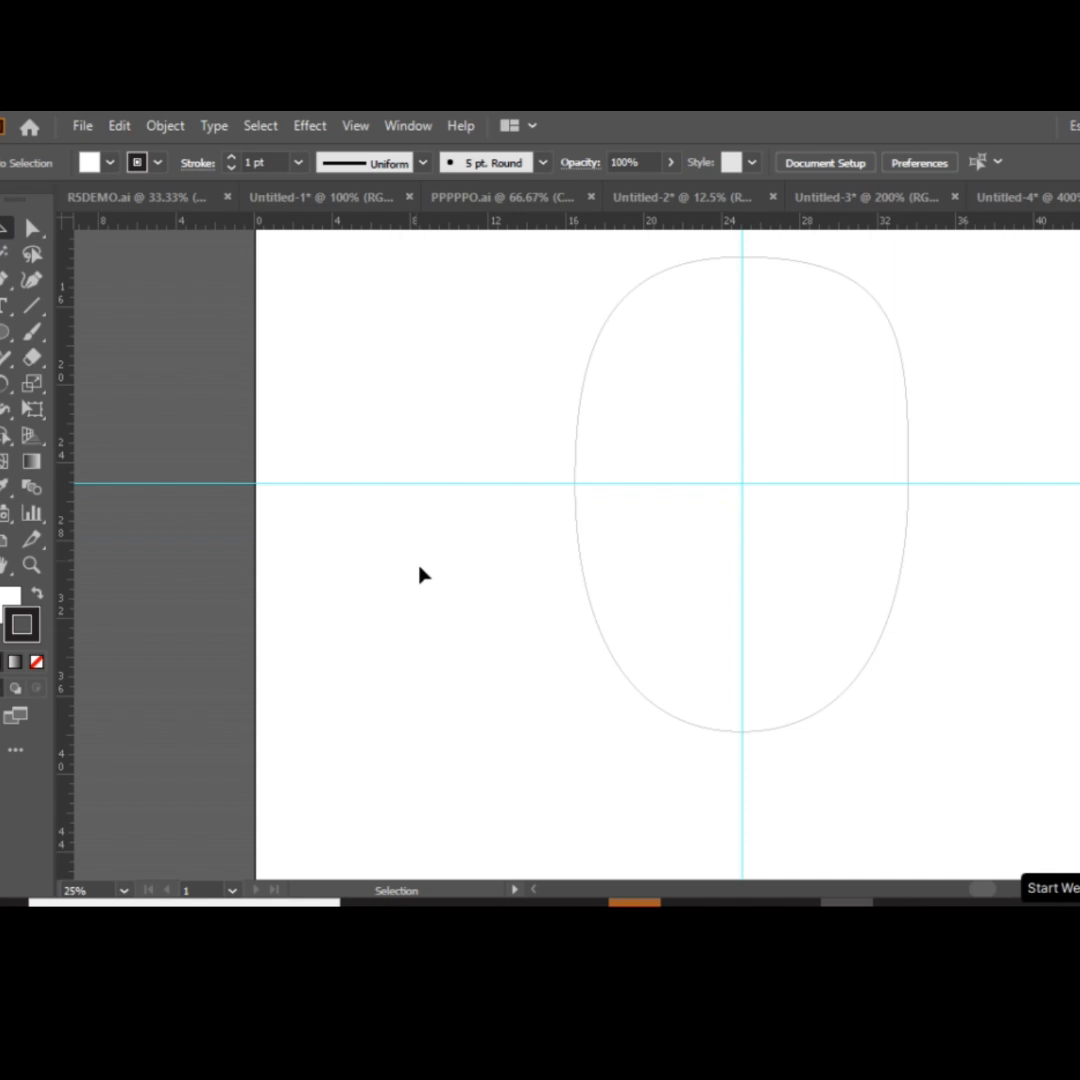
Draw a wide ellipse across the lower half of the mouse body and remove its fill.
left_click(5, 335)
left_click_drag(483, 523, 1021, 782)
key("v")
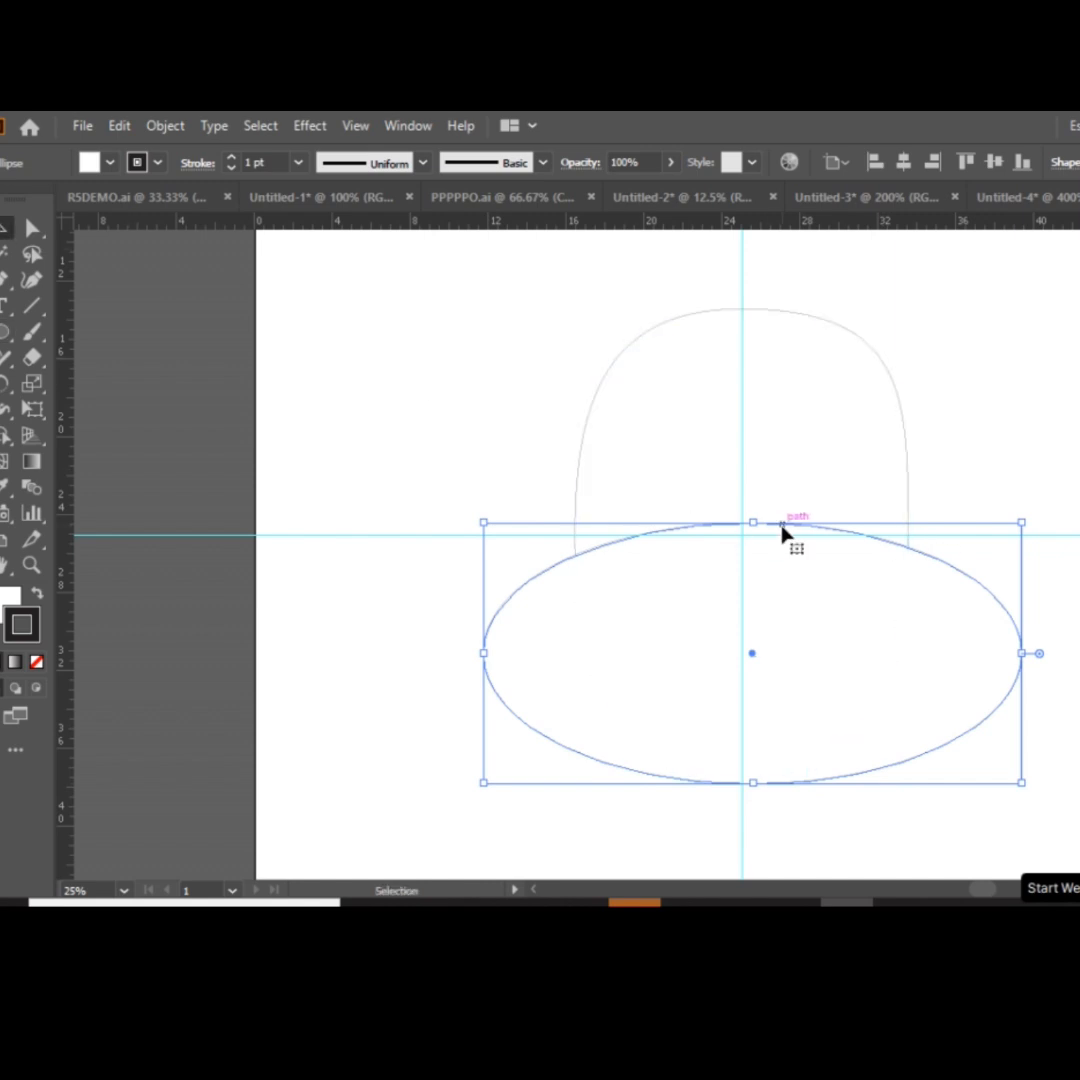
left_click_drag(781, 533, 938, 523)
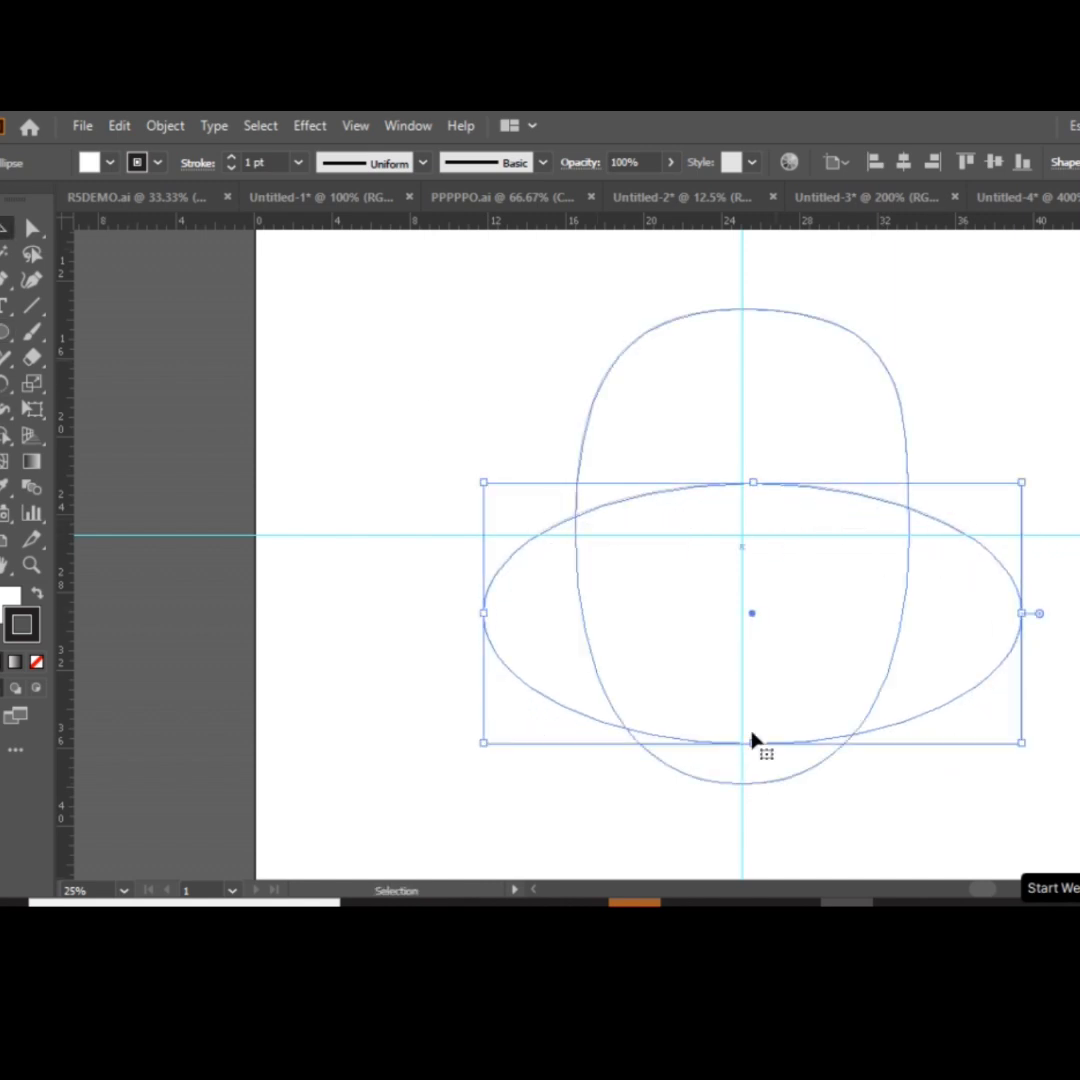
left_click(111, 163)
left_click(0, 199)
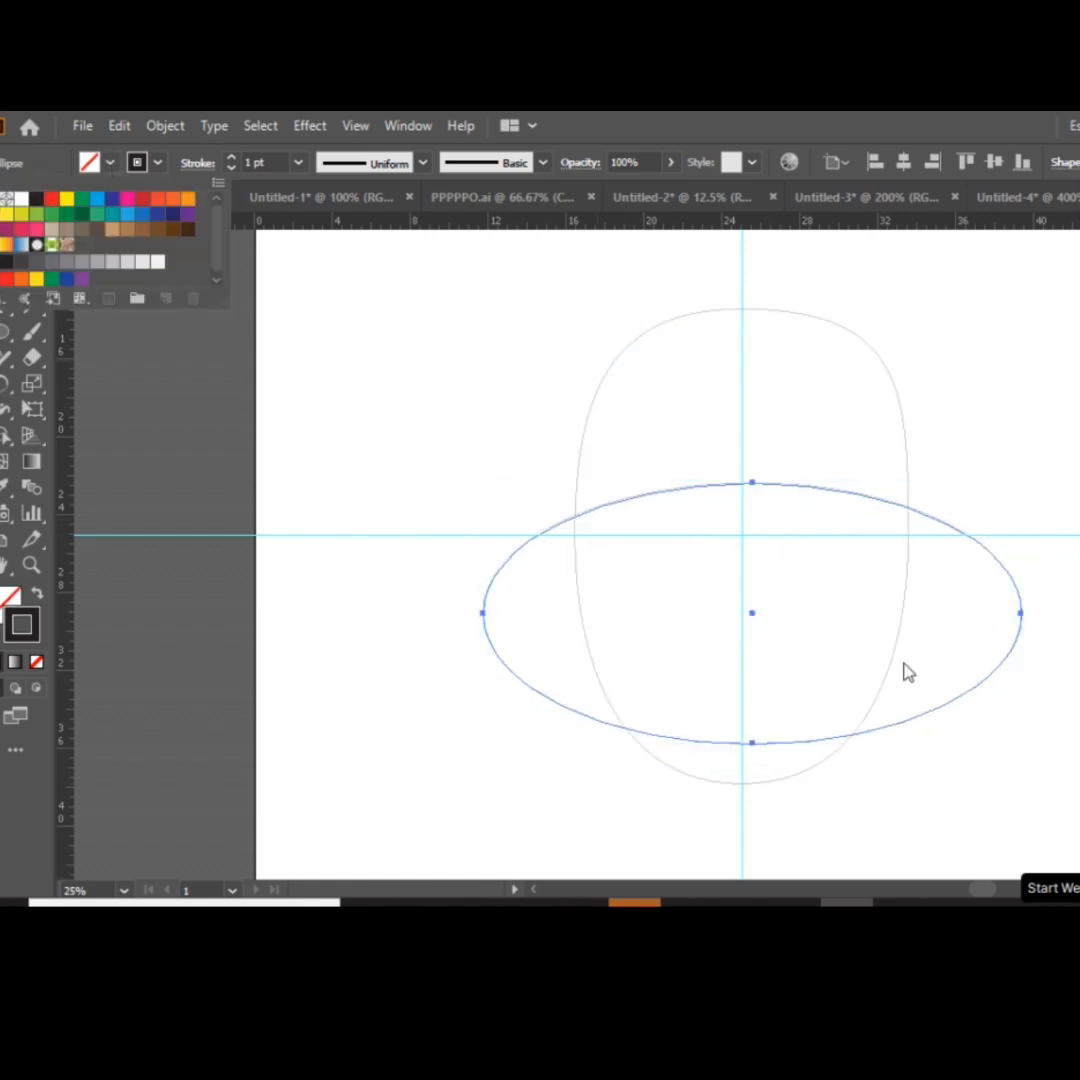
Replace the wide ellipse with a slightly smaller unfilled one across the body, roughly centred on the vertical guide.
left_click(755, 744)
left_click_drag(747, 750, 750, 775)
left_click_drag(757, 516, 752, 491)
key("Delete")
key("l")
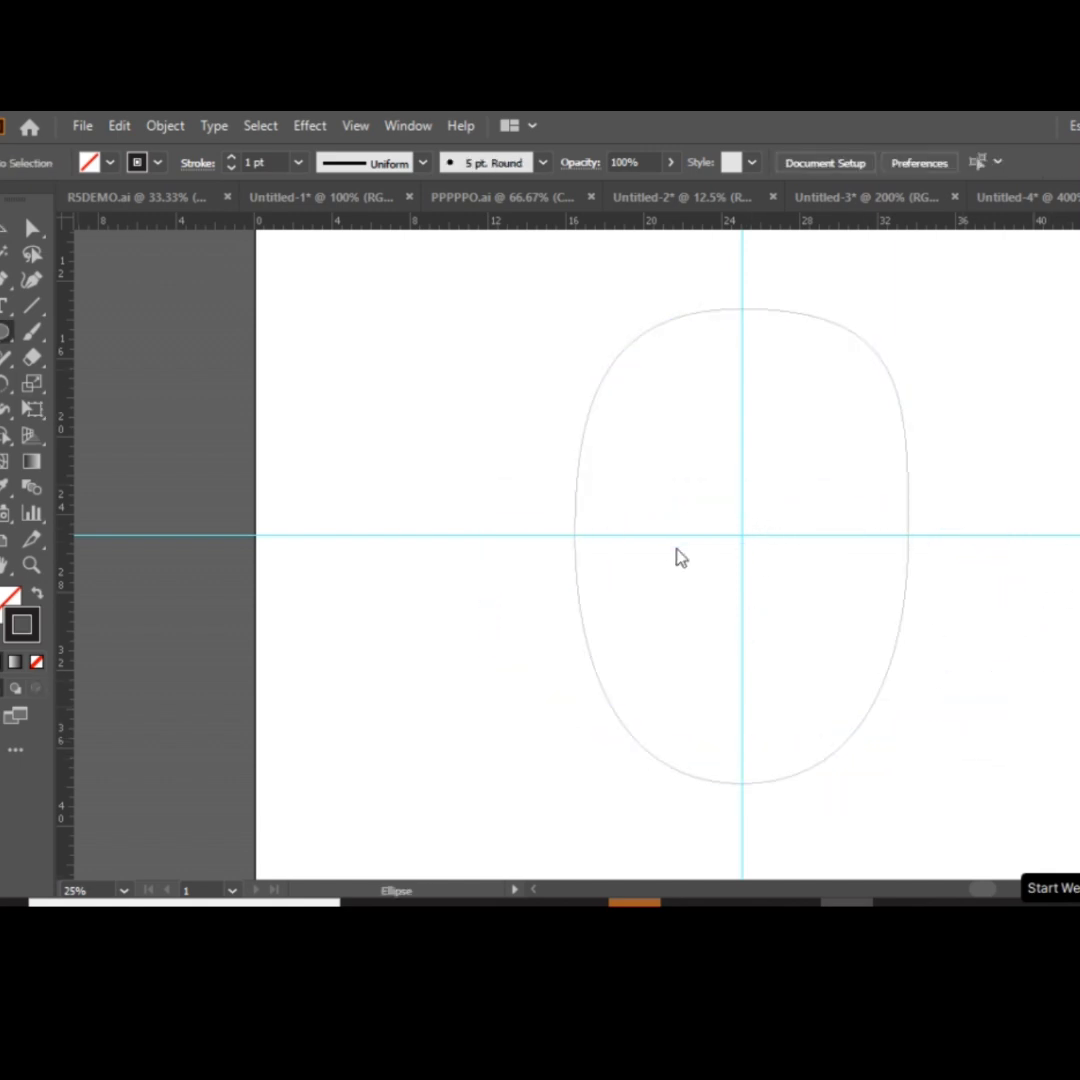
left_click_drag(724, 560, 979, 502)
scroll(945, 593, "up", 5)
left_click(4, 228)
left_click(424, 431)
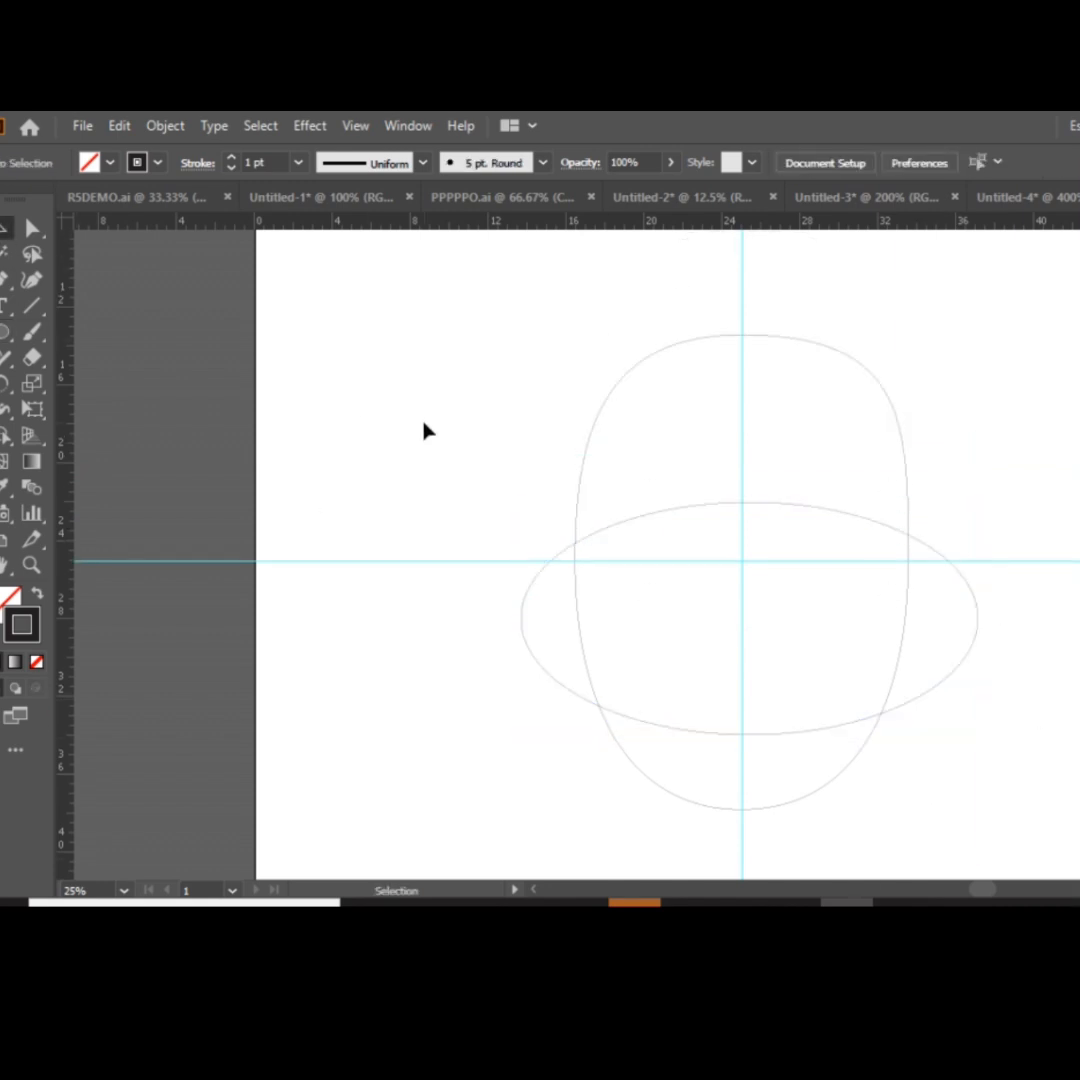
Trace the wide ellipse's upper arc with the Pen tool from the body's left edge to its right edge.
left_click(4, 280)
key("ctrl+plus")
key("ctrl+plus")
left_click(395, 531)
left_click_drag(728, 450, 935, 447)
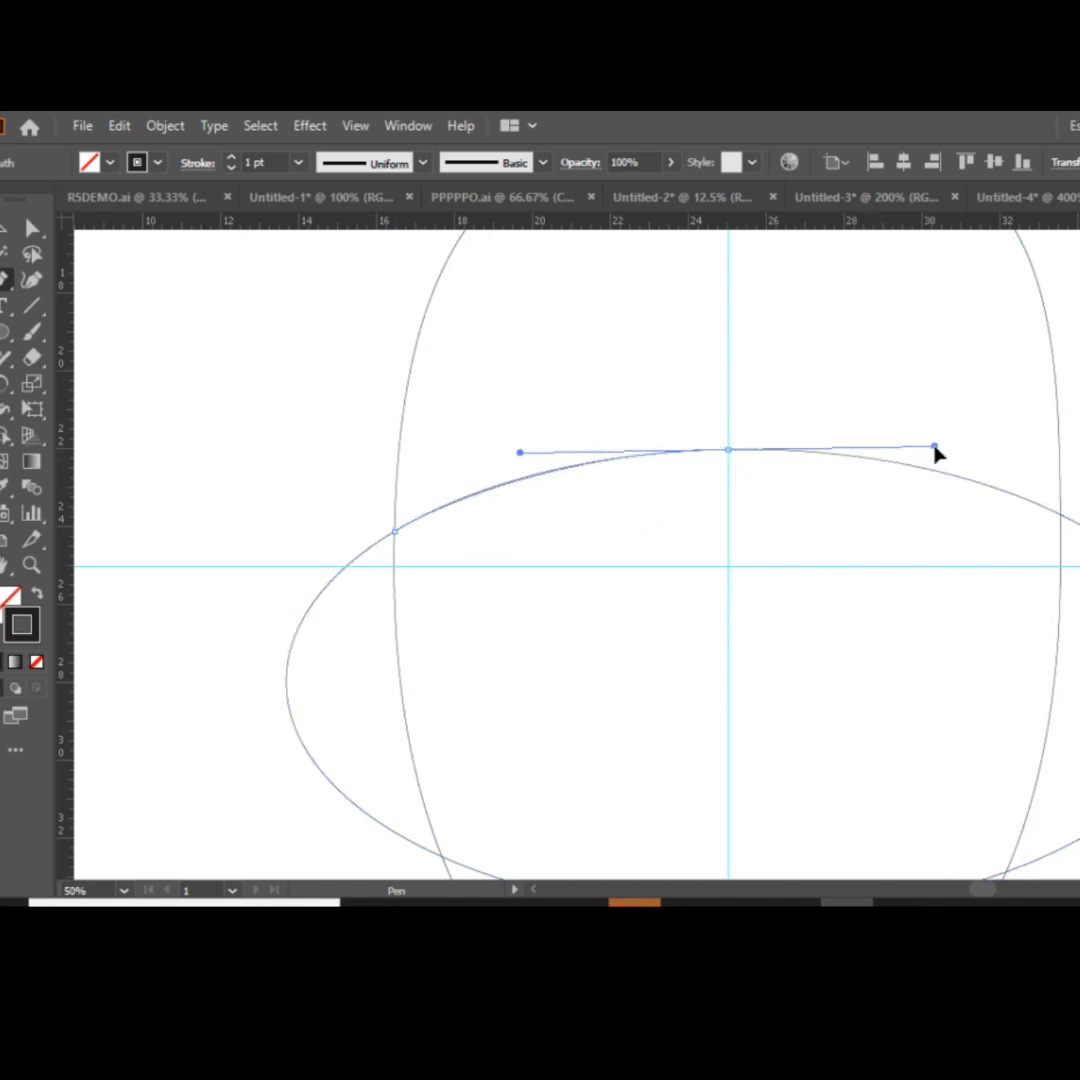
left_click(728, 450)
left_click_drag(1062, 515, 1079, 570)
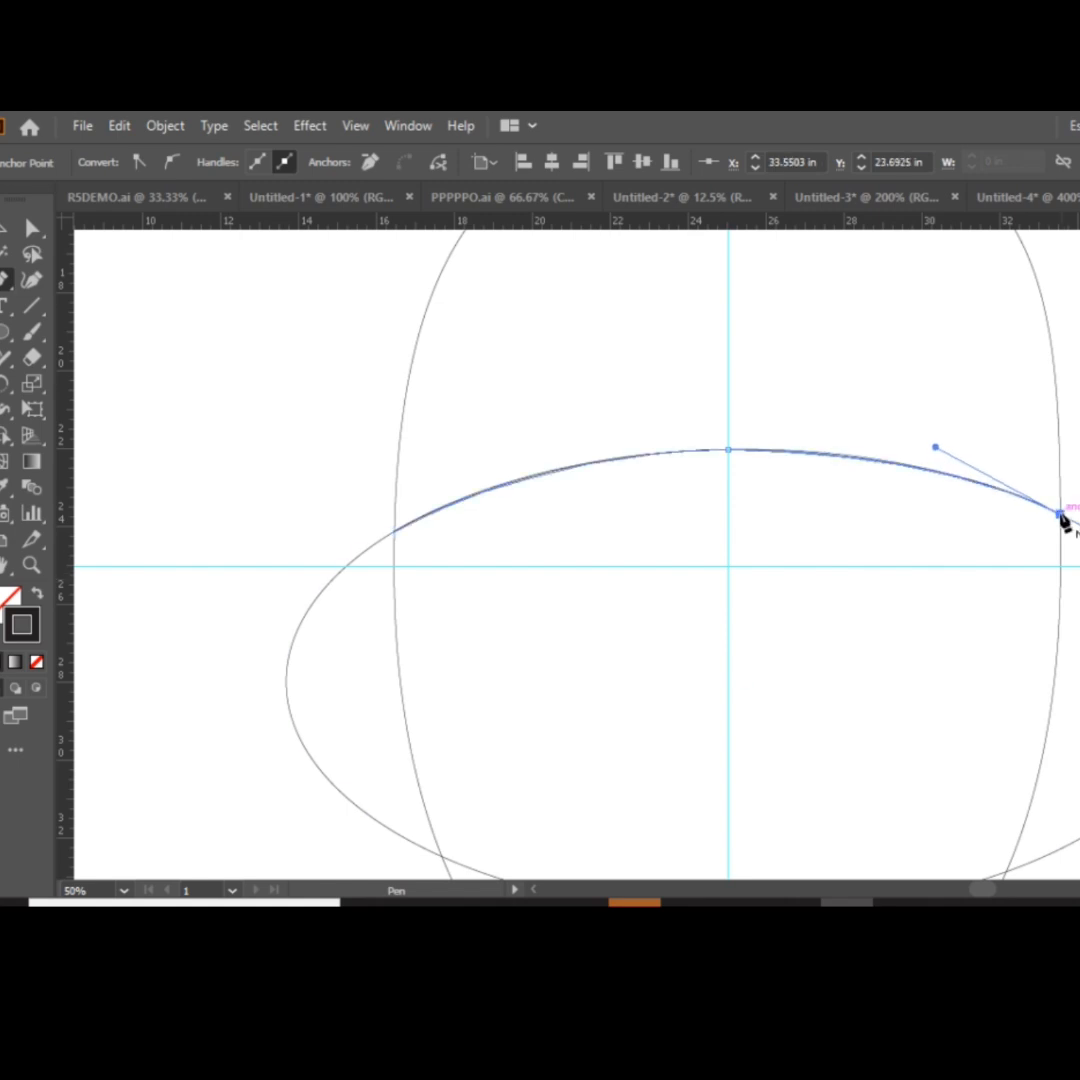
Delete the wide helper ellipse, leaving the traced arc inside the mouse body.
left_click(4, 228)
left_click(234, 509)
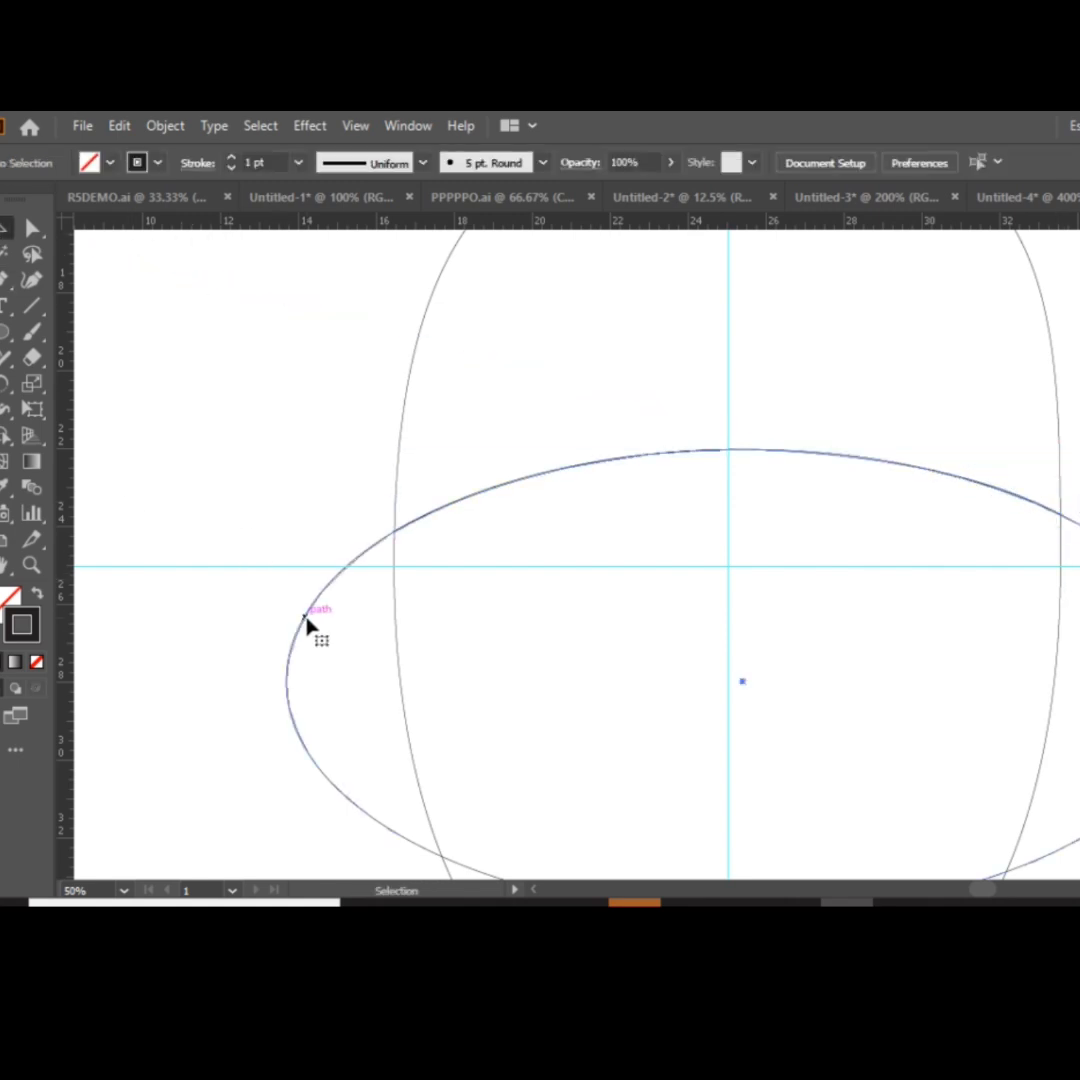
left_click(307, 620)
key("Delete")
Draw a narrow vertical rectangle centred on the vertical guide, spanning from the body's top edge to the arc.
scroll(882, 747, "up", 3)
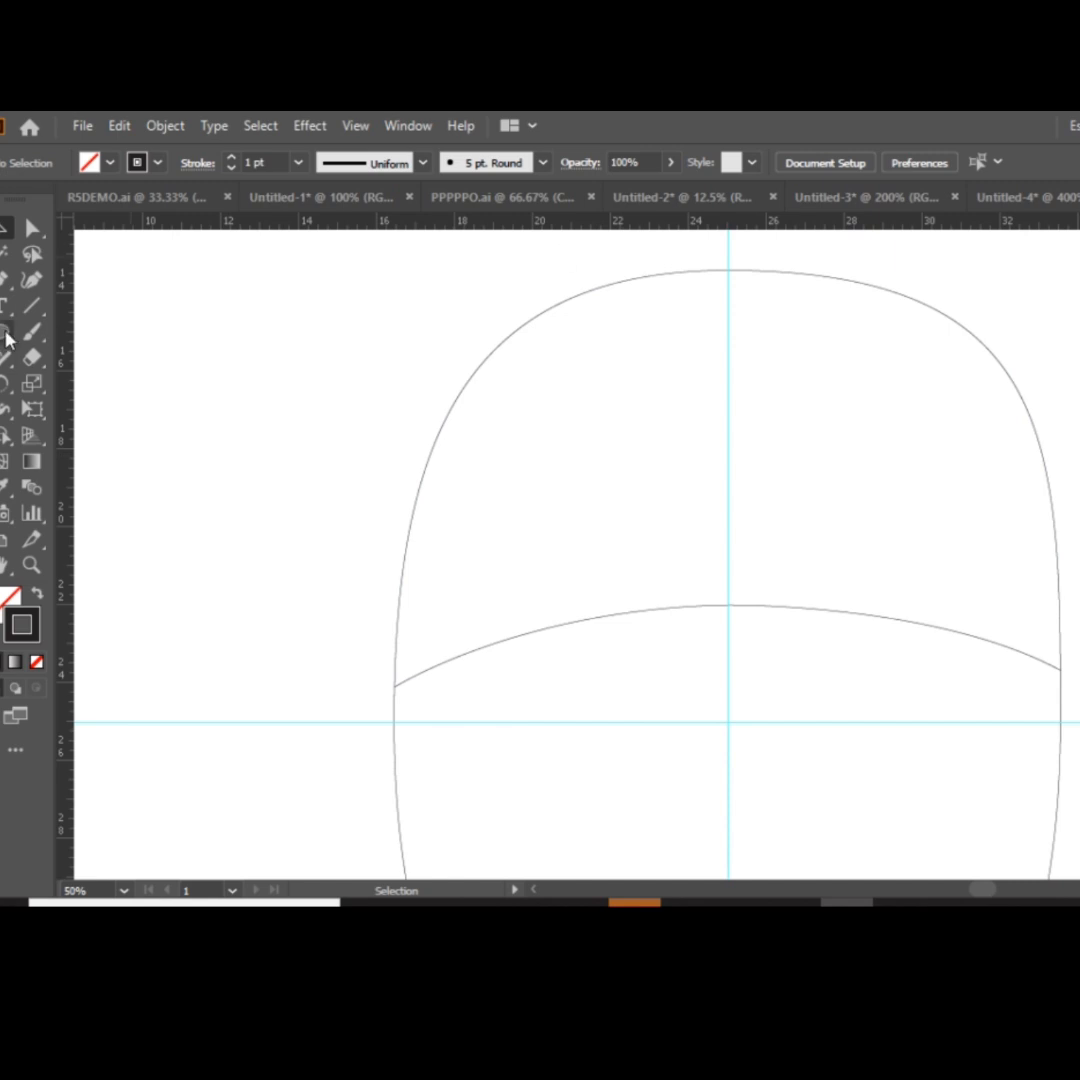
mouse_move(720, 270)
left_mouse_down()
mouse_move(741, 391)
mouse_move(735, 607)
mouse_move(754, 620)
mouse_move(768, 606)
left_mouse_up()
left_click(903, 162)
left_click(993, 162)
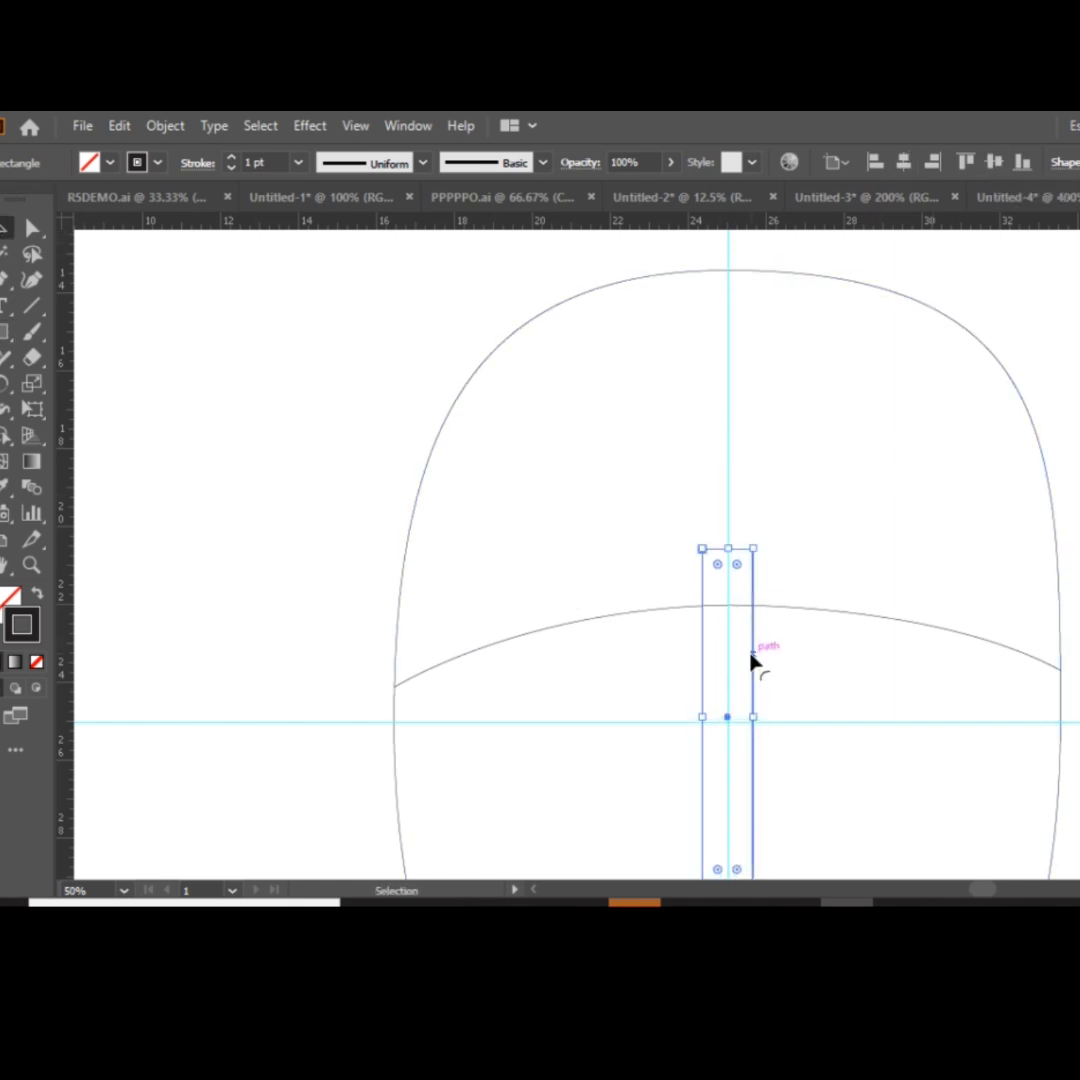
left_click_drag(755, 663, 752, 387)
left_click(1068, 380)
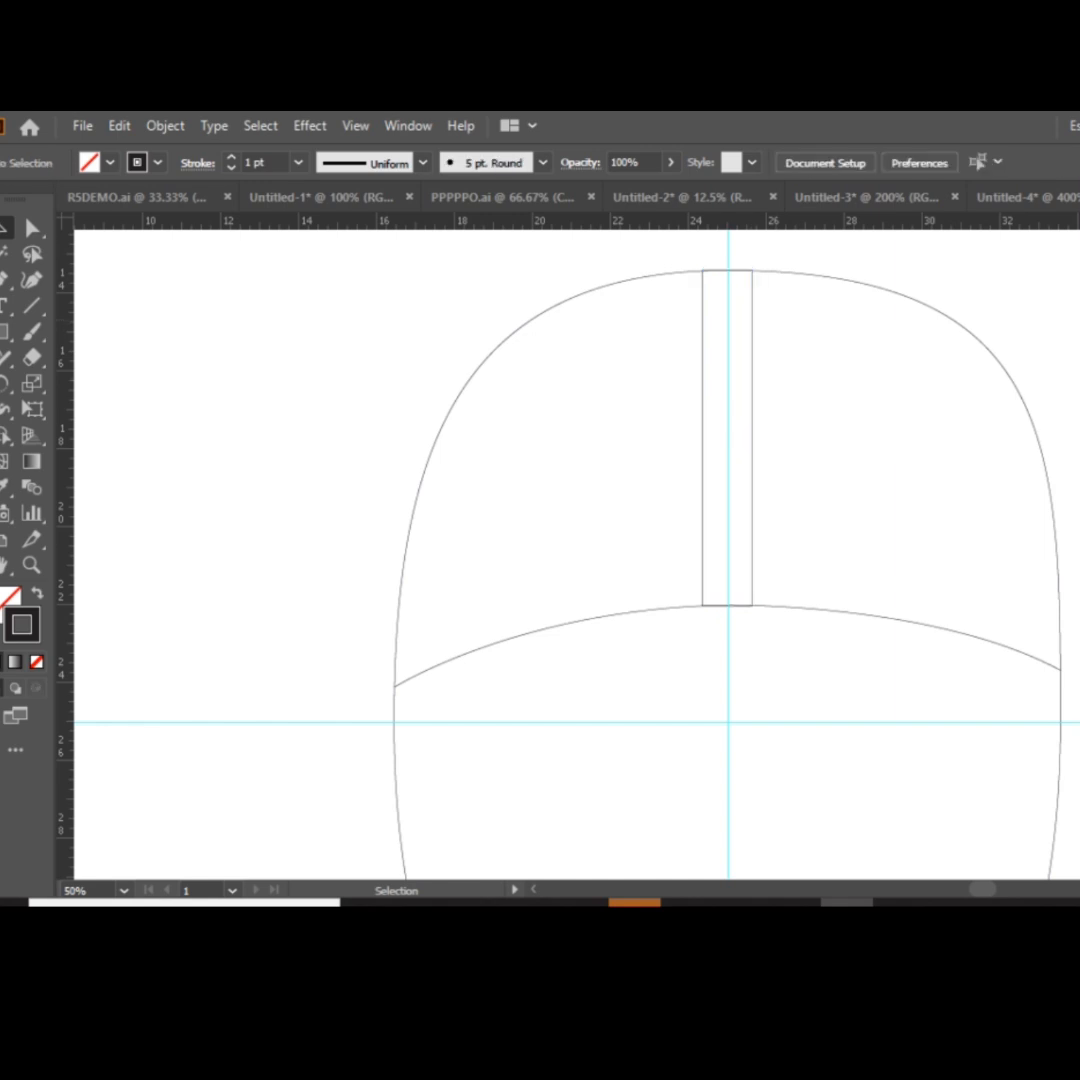
Draw a shorter, wider rectangle over the middle of the narrow vertical strip.
left_click(4, 333)
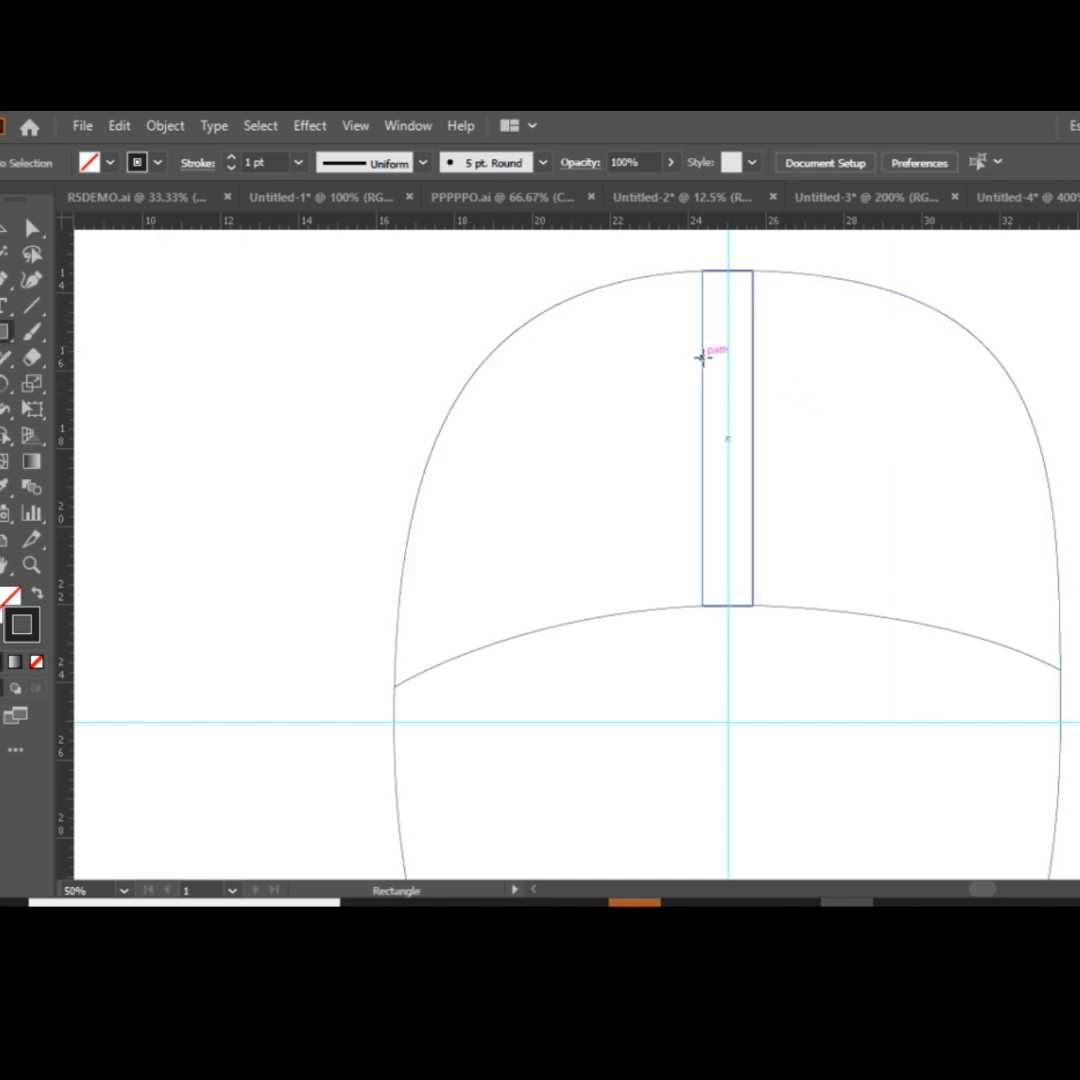
left_click_drag(701, 357, 772, 530)
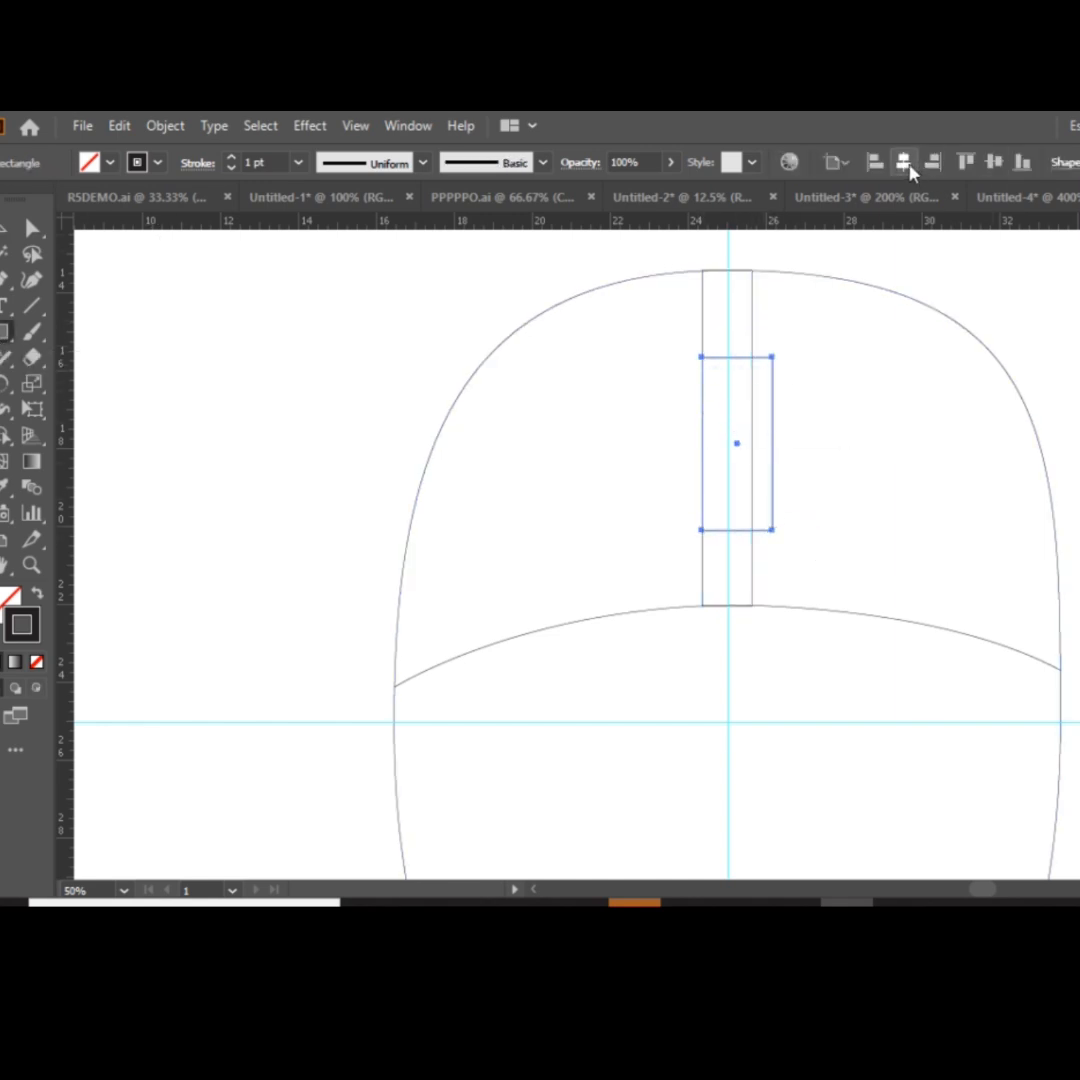
left_click(1078, 162)
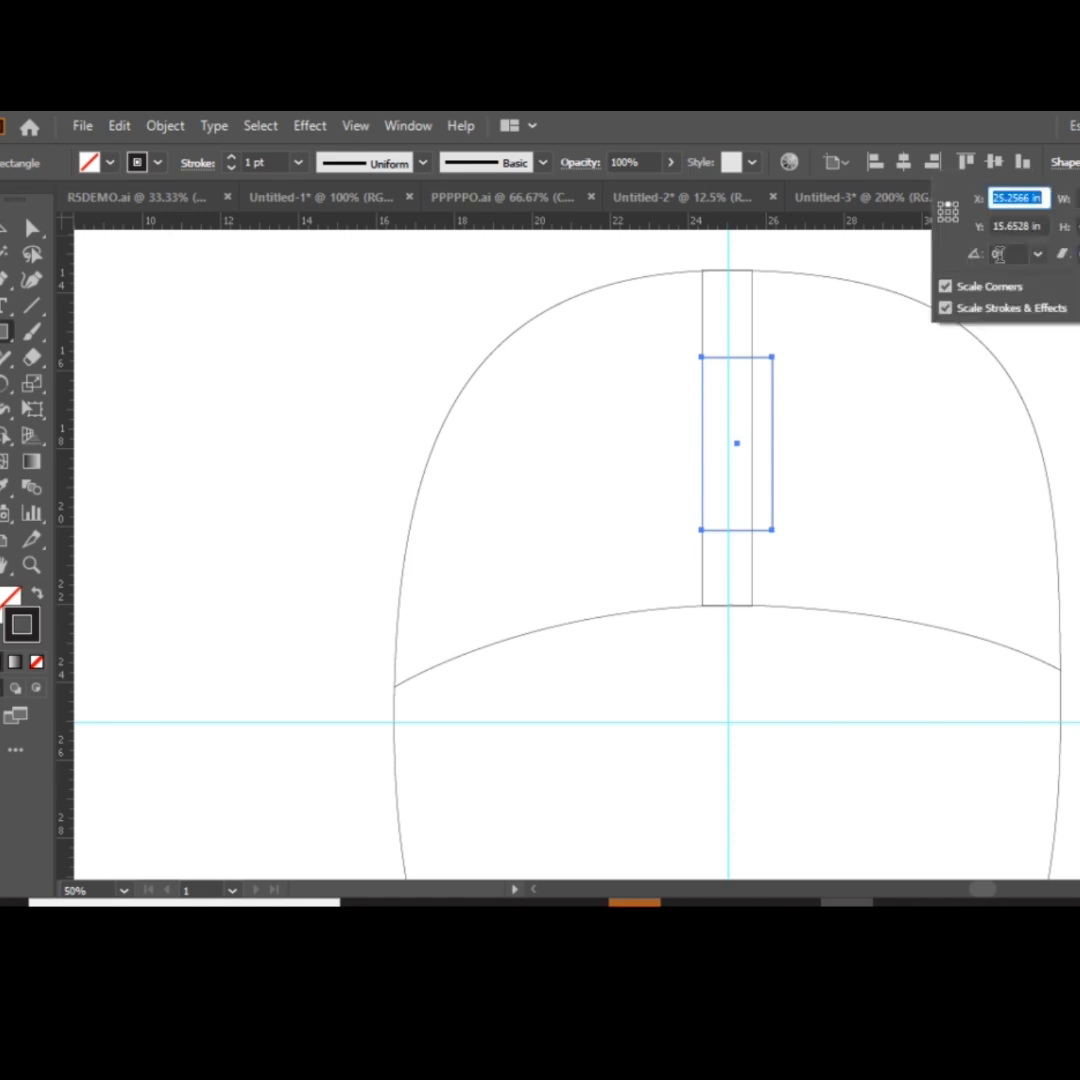
key("v")
left_click(753, 331)
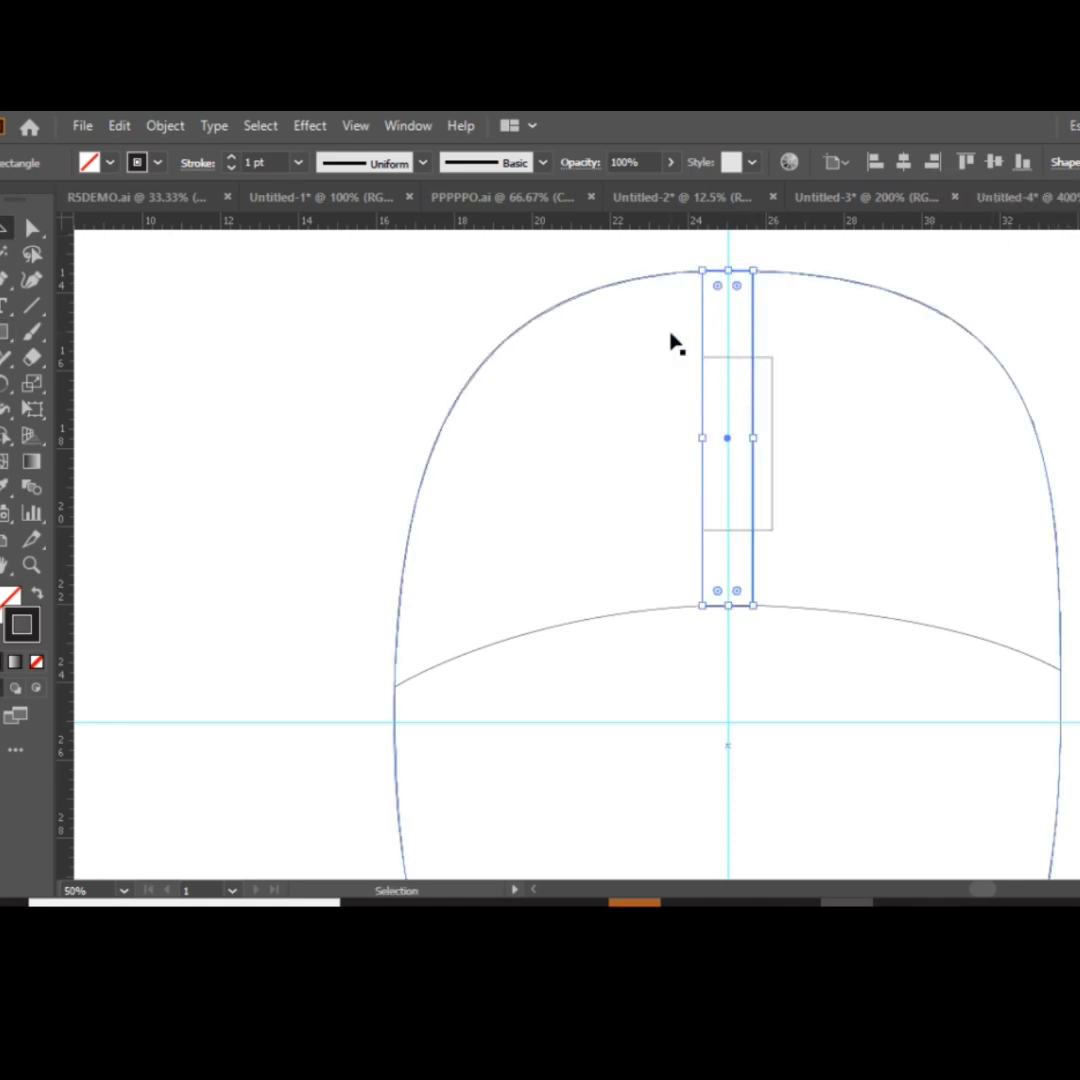
Remove the fill from the mouse body outline.
left_click_drag(674, 343, 807, 427)
key("ctrl+z")
left_click(111, 163)
left_click(25, 198)
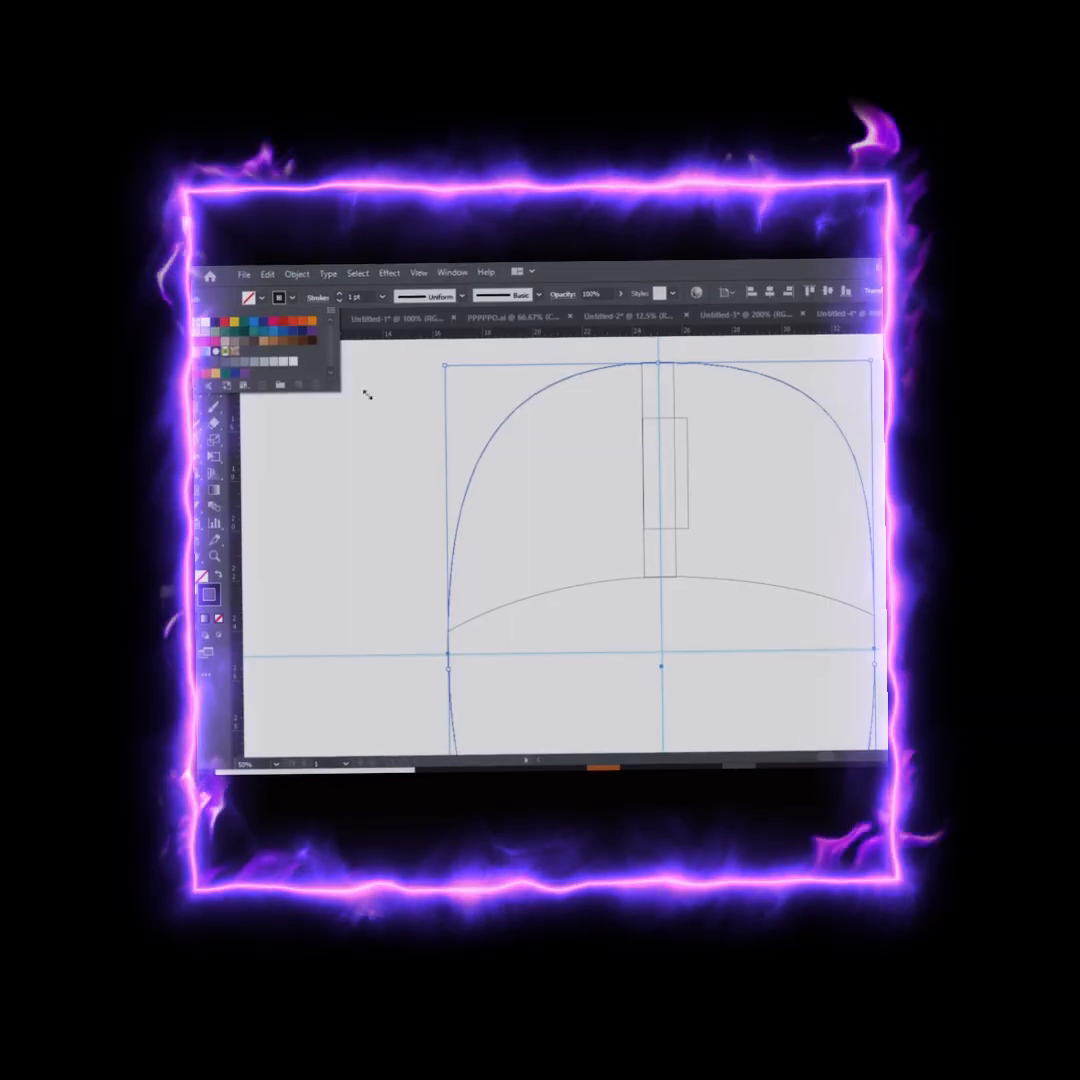
Replace the two rectangles with a narrower strip from the top edge to the arc and a wider, shorter rectangle, both centred on the vertical guide.
left_click_drag(652, 373, 760, 430)
left_click(829, 162)
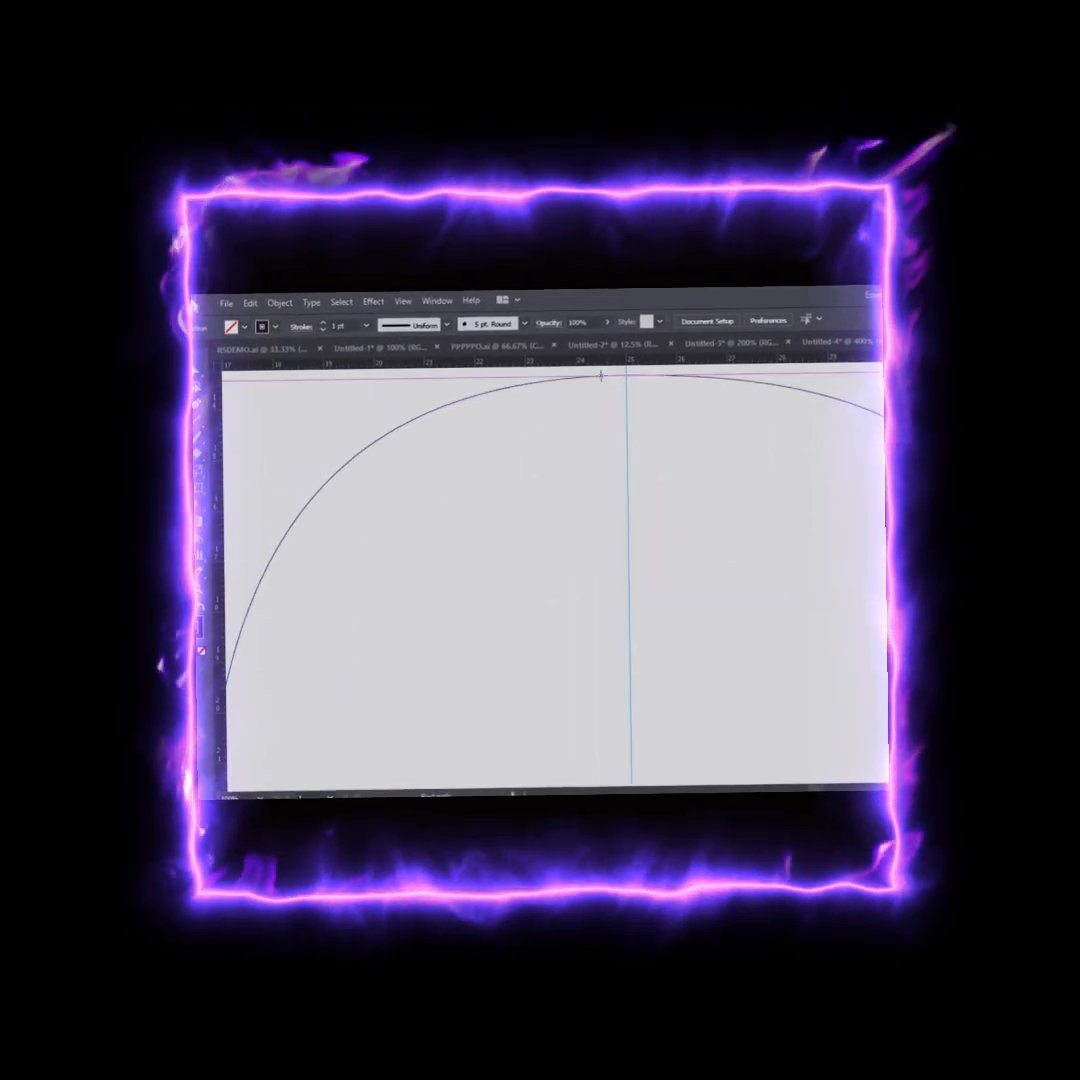
left_click_drag(602, 383, 652, 753)
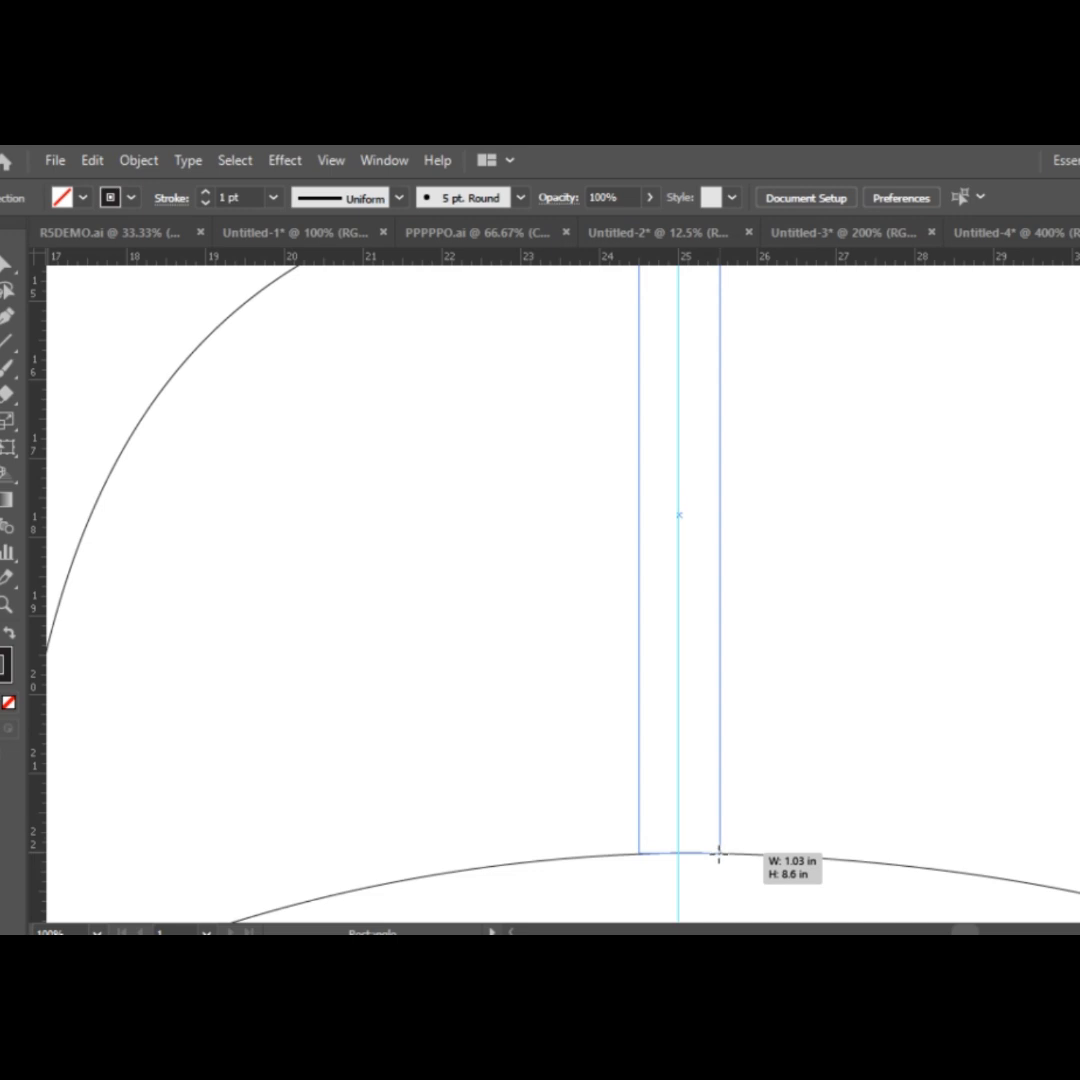
left_click_drag(719, 853, 719, 853)
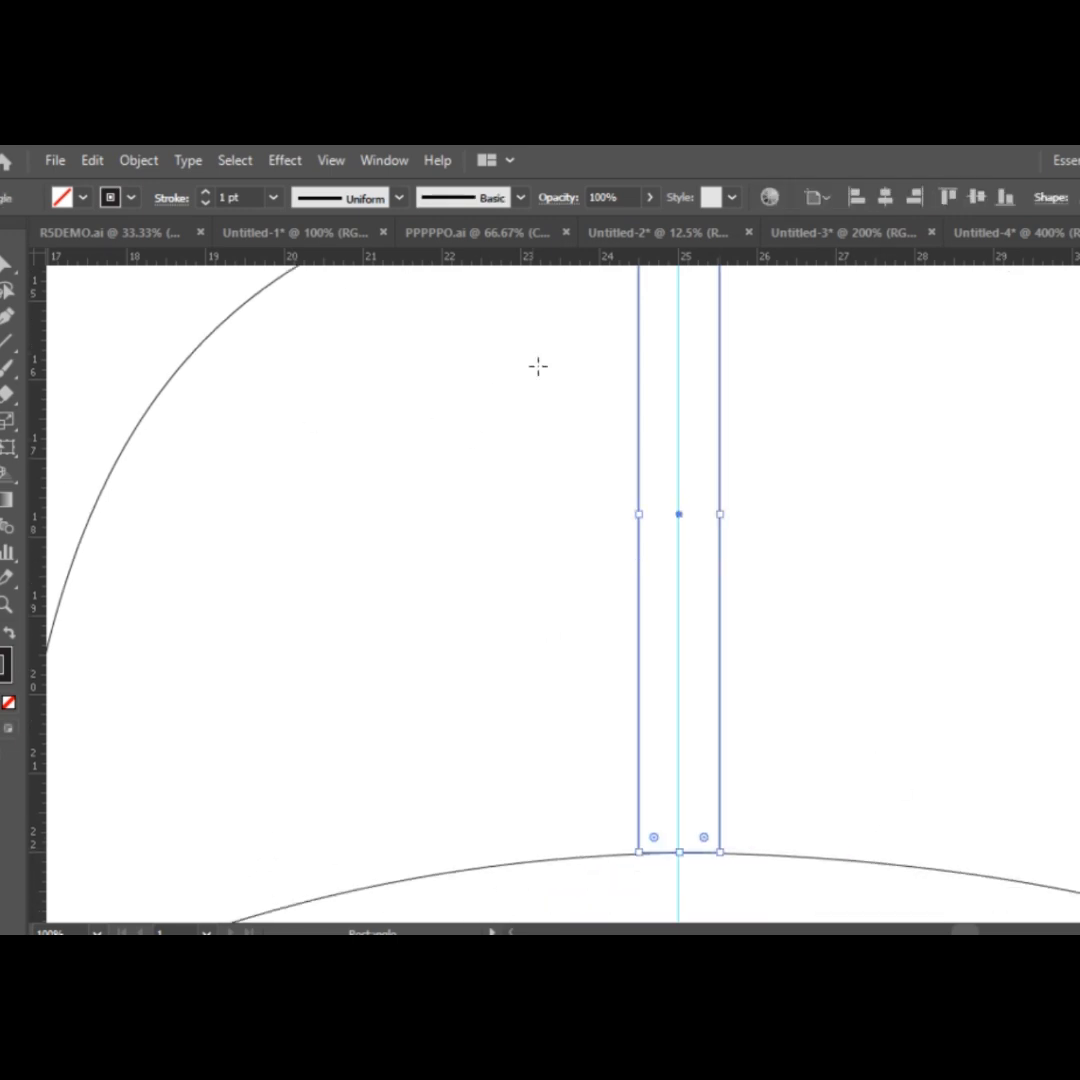
left_click_drag(591, 306, 768, 733)
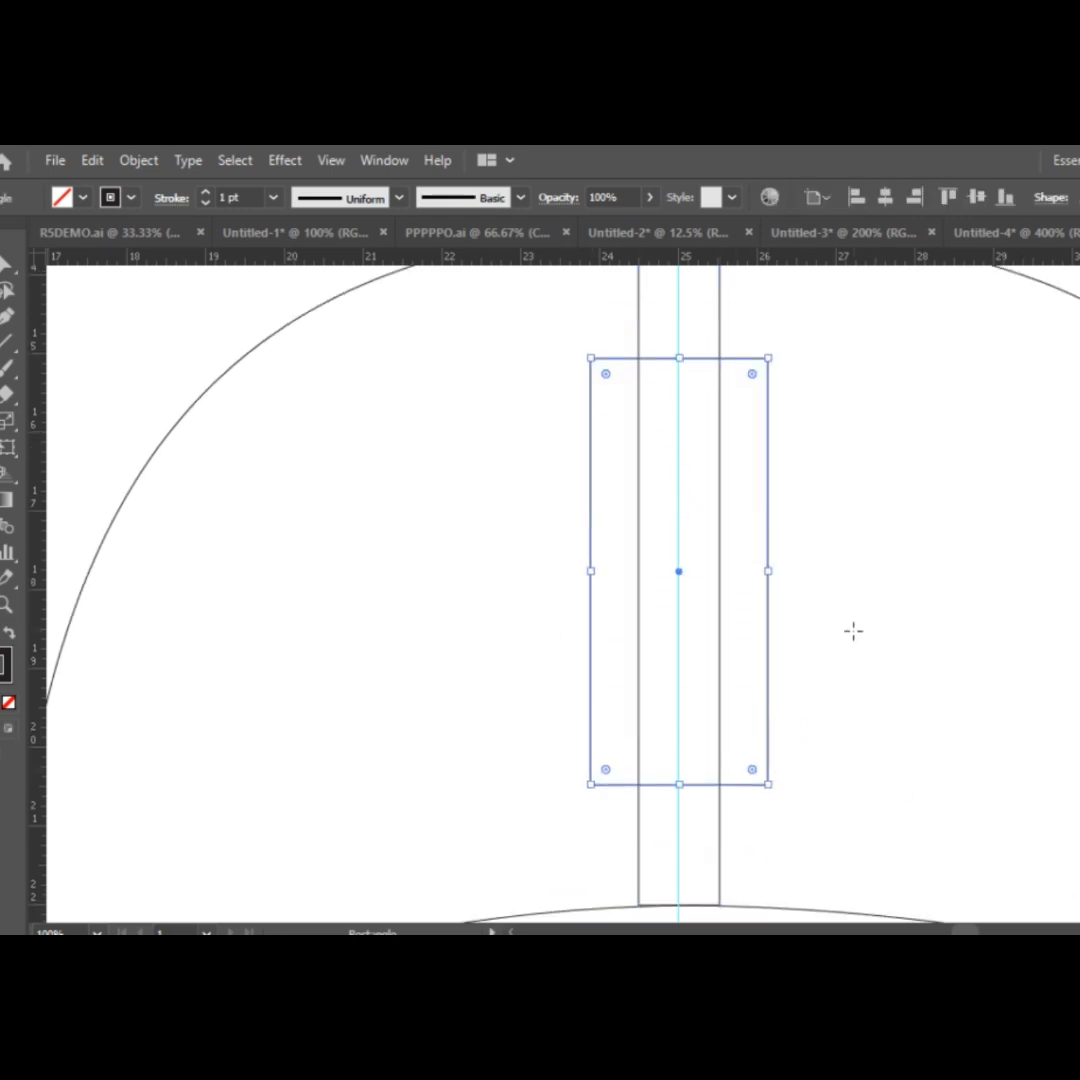
Round all four corners of the wider rectangle over the strip to form the scroll wheel housing.
key("a")
left_click_drag(754, 345, 752, 440)
scroll(865, 724, "up", 2)
key("v")
left_click(476, 455)
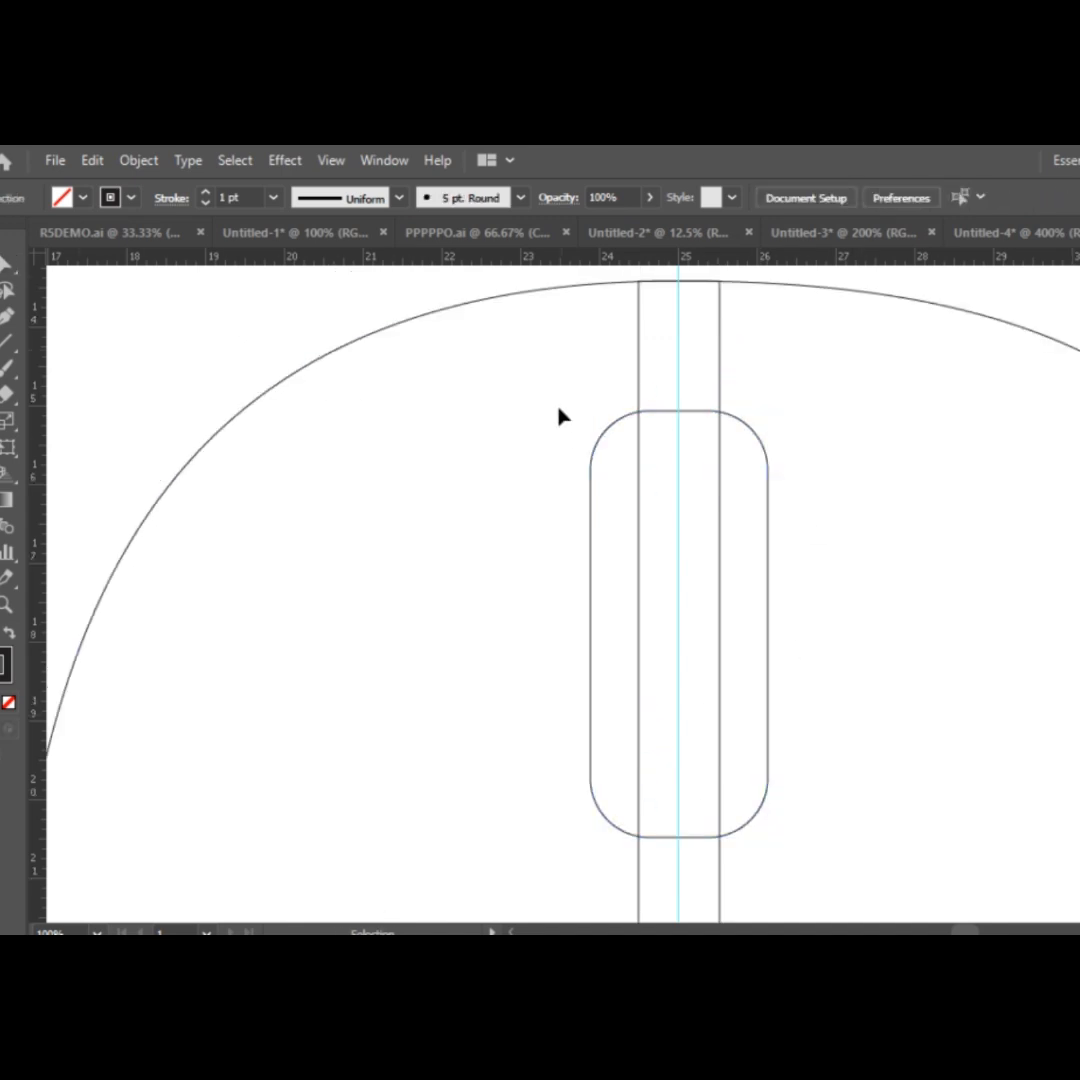
Unite the rounded rectangle and the narrow strip into one continuous outline.
left_click_drag(560, 409, 820, 585)
left_click(1079, 600)
scroll(557, 597, "up", 3)
left_click(412, 332)
scroll(791, 663, "down", 8)
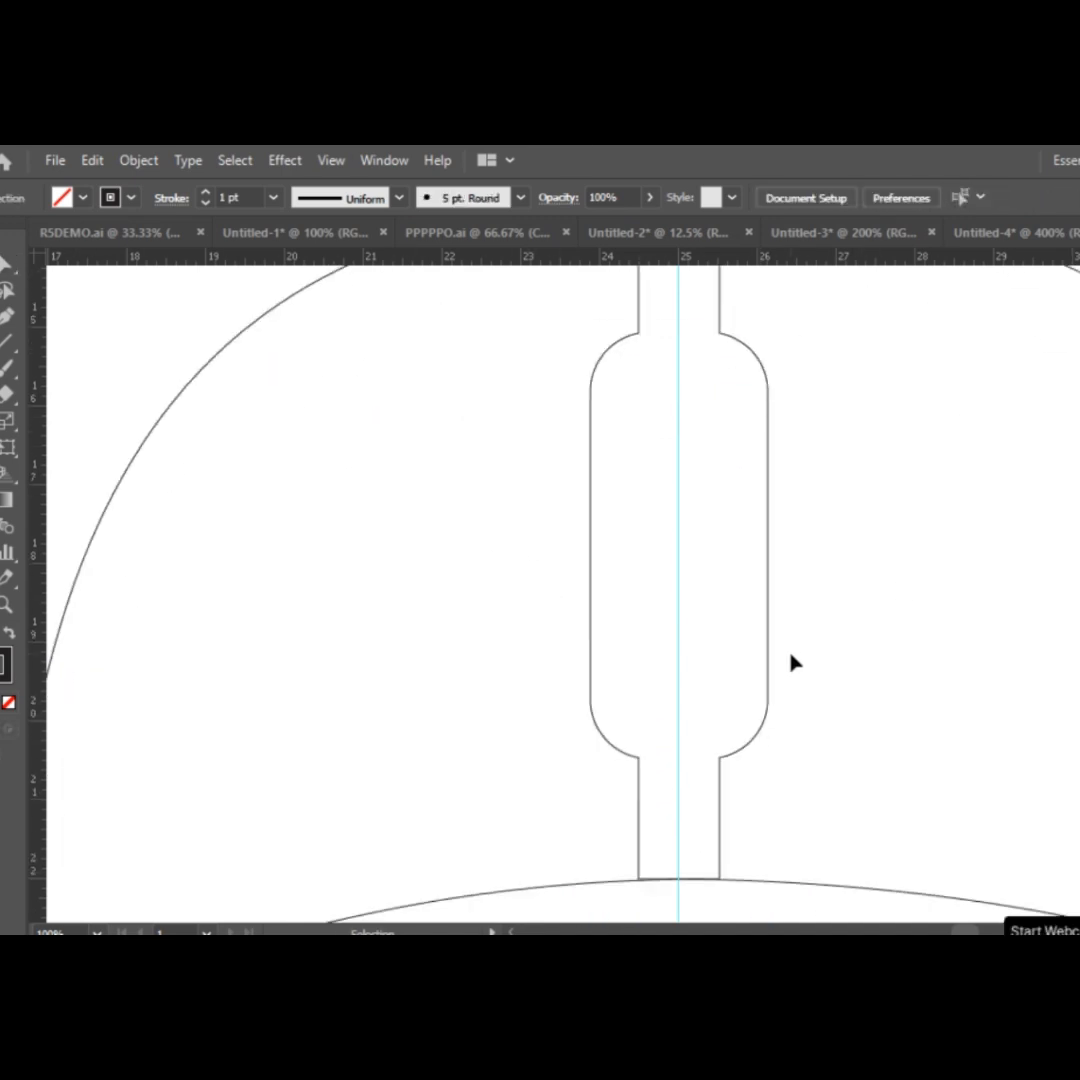
Increase the stroke of all the mouse shapes to 11 pt.
scroll(754, 752, "down", 5)
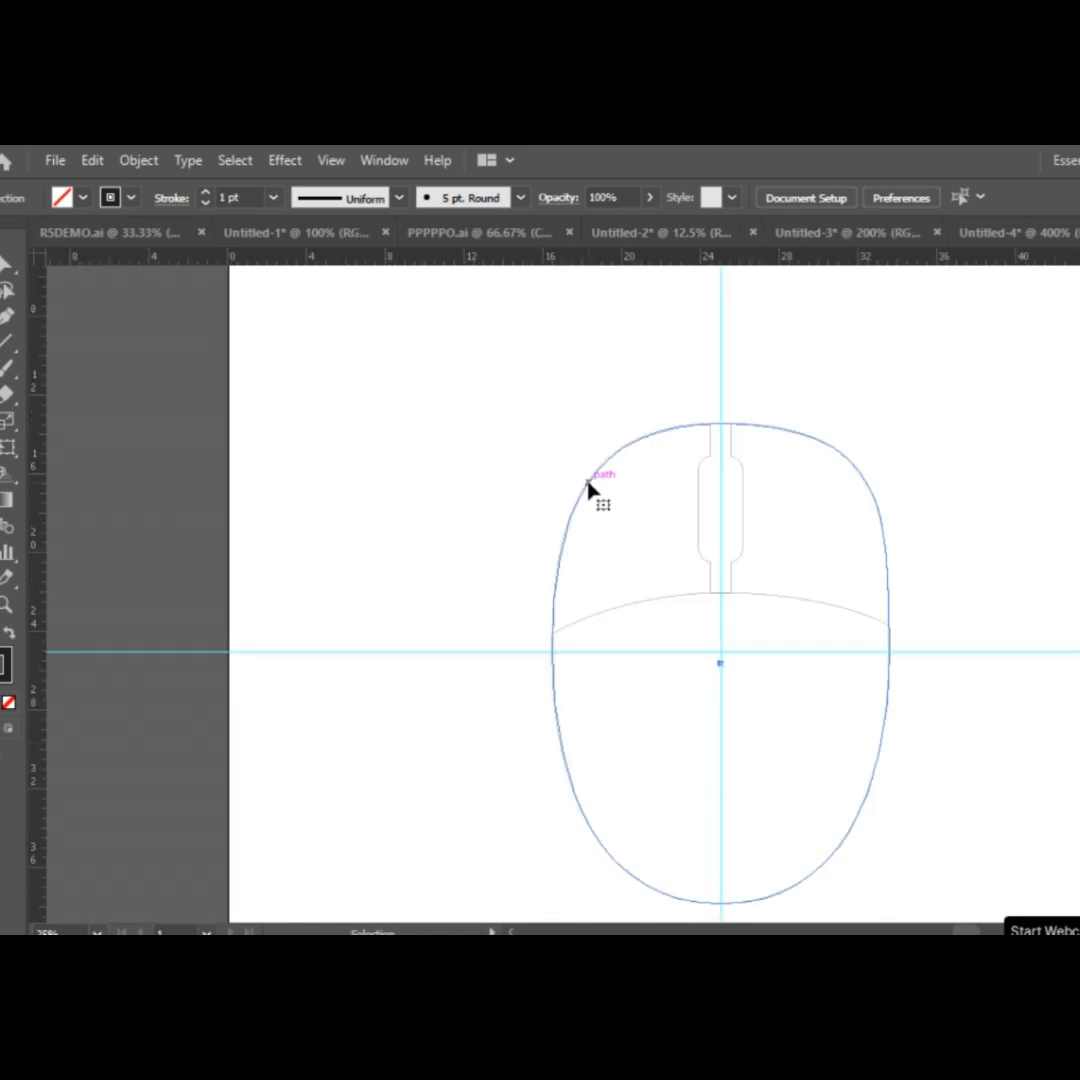
left_click(782, 600)
double_click(206, 192)
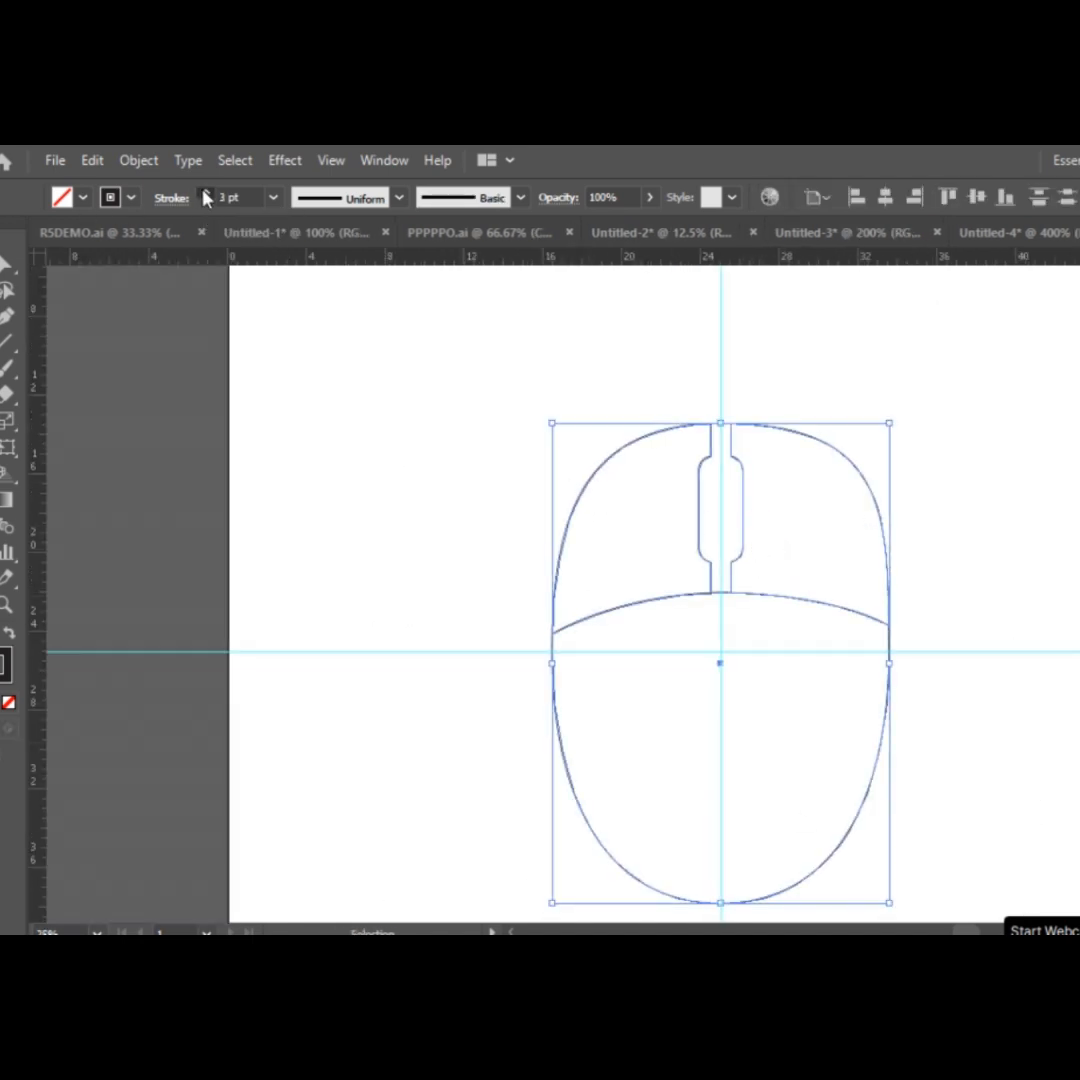
triple_click(206, 192)
double_click(206, 192)
triple_click(206, 192)
left_click(363, 457)
scroll(841, 668, "down", 2)
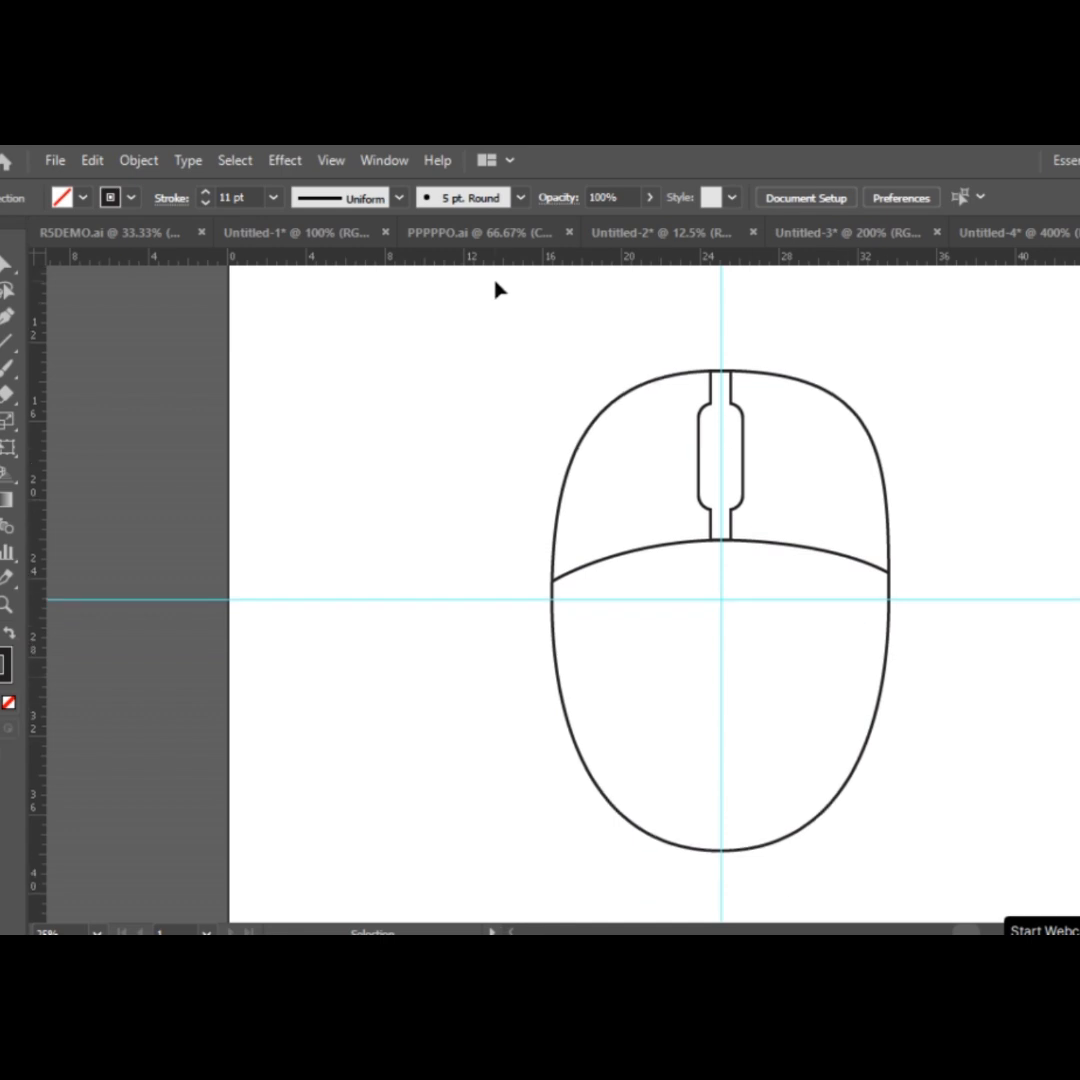
mouse_move(505, 361)
left_mouse_down()
mouse_move(952, 817)
mouse_move(953, 834)
left_mouse_up()
scroll(1022, 636, "down", 3)
left_click(848, 878)
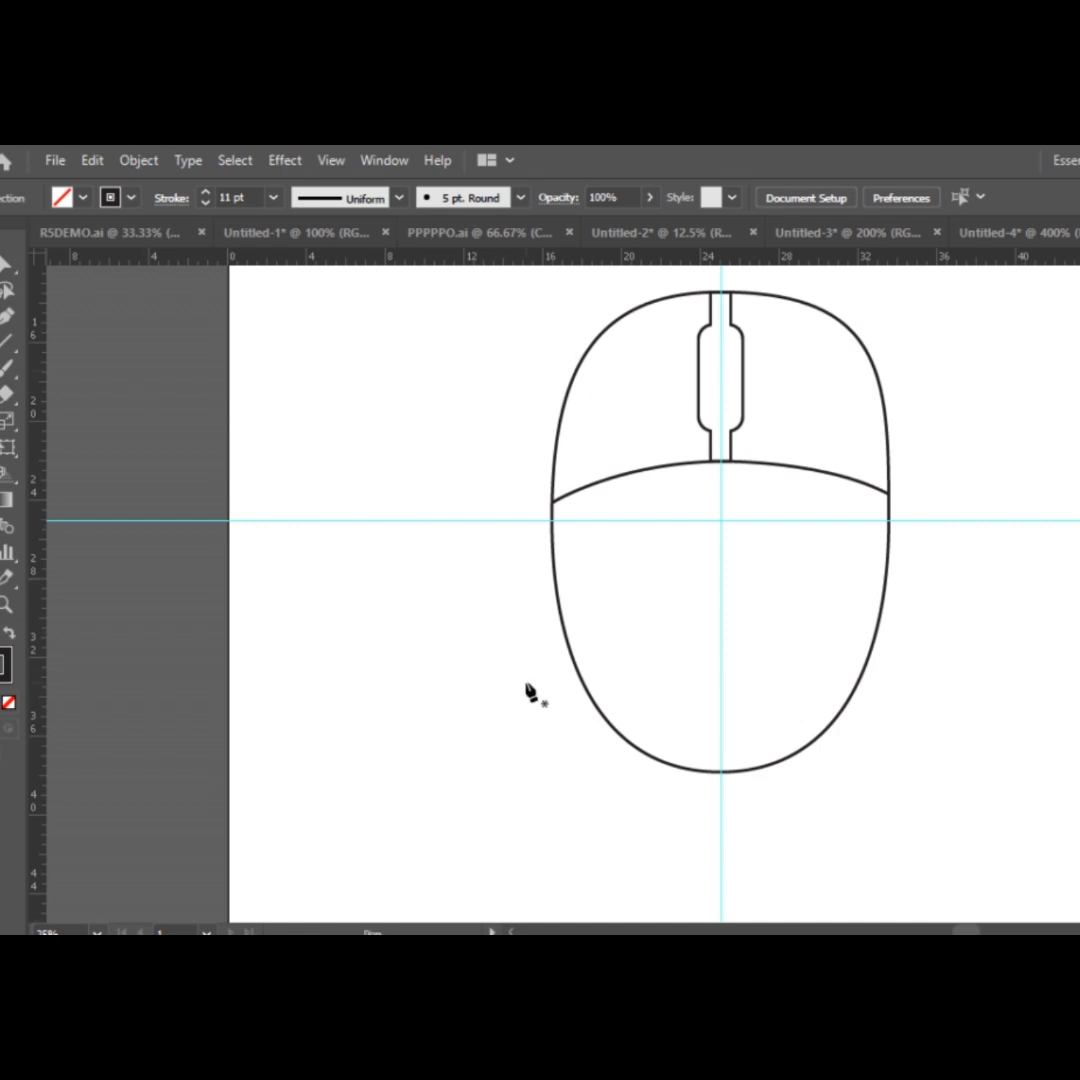
Draw a closed six-point polygon with the Pen tool inside the lower body, from the dividing arc down to the bottom edge.
left_click(689, 769)
left_click(606, 605)
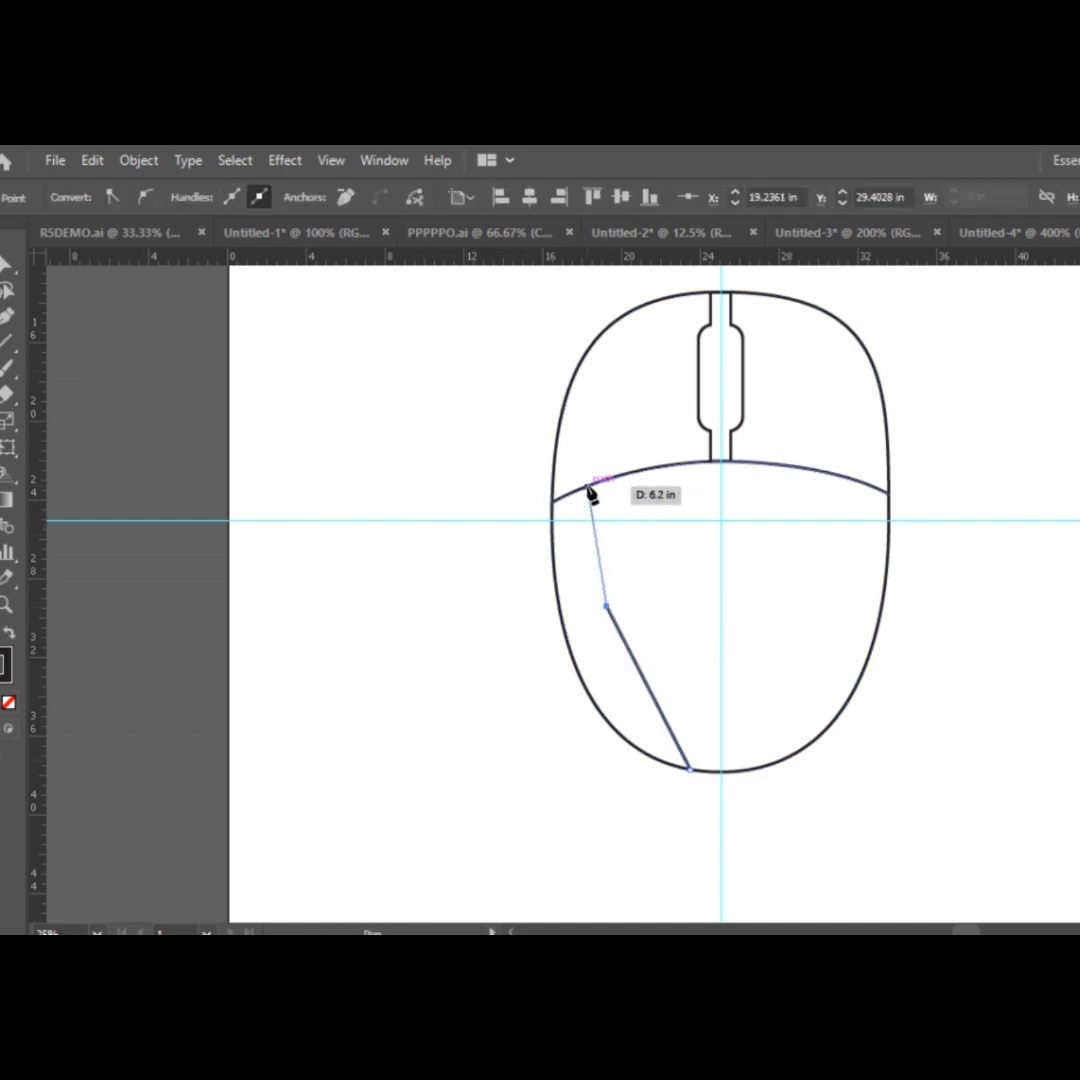
left_click(588, 487)
left_click(872, 486)
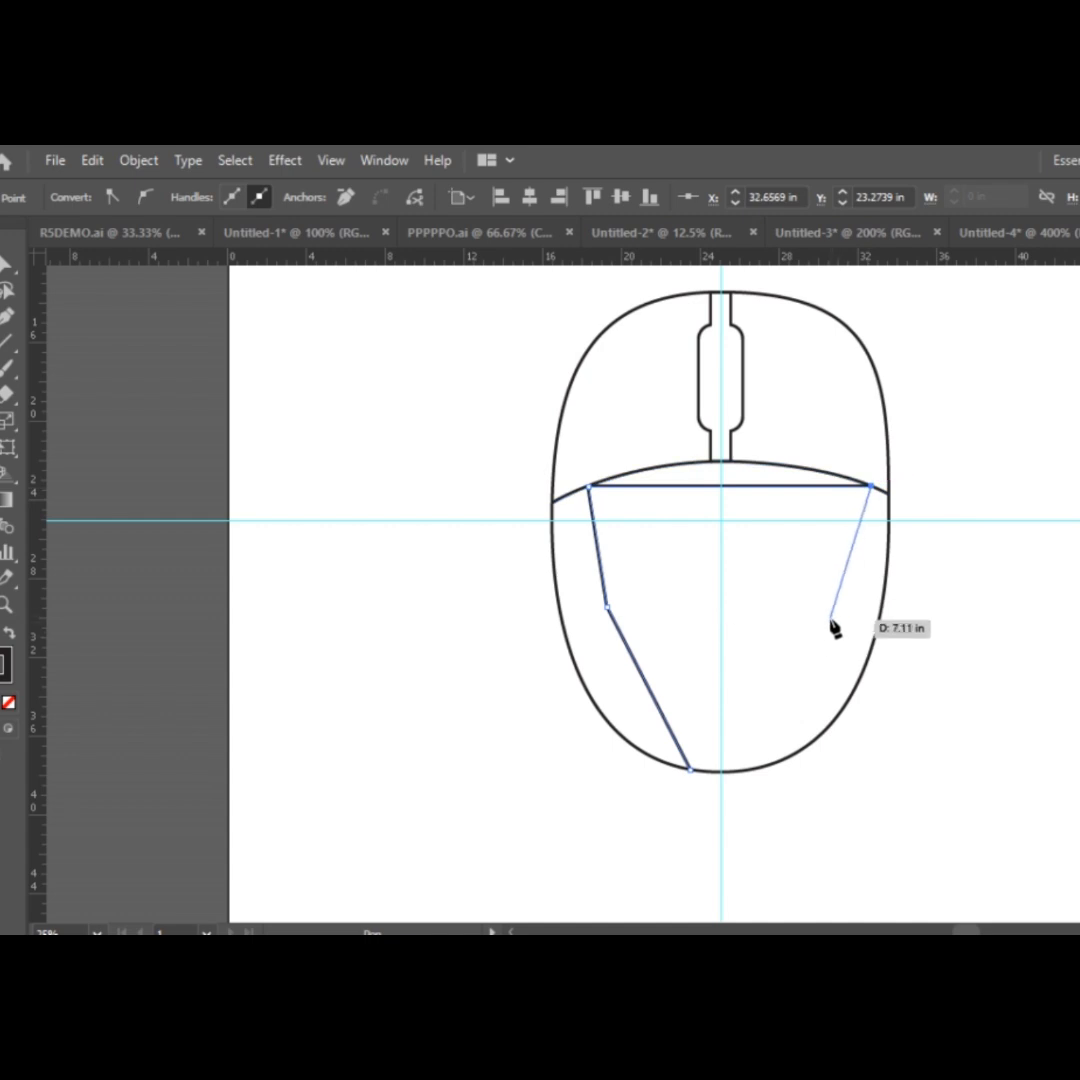
left_click(834, 615)
scroll(764, 766, "down", 1)
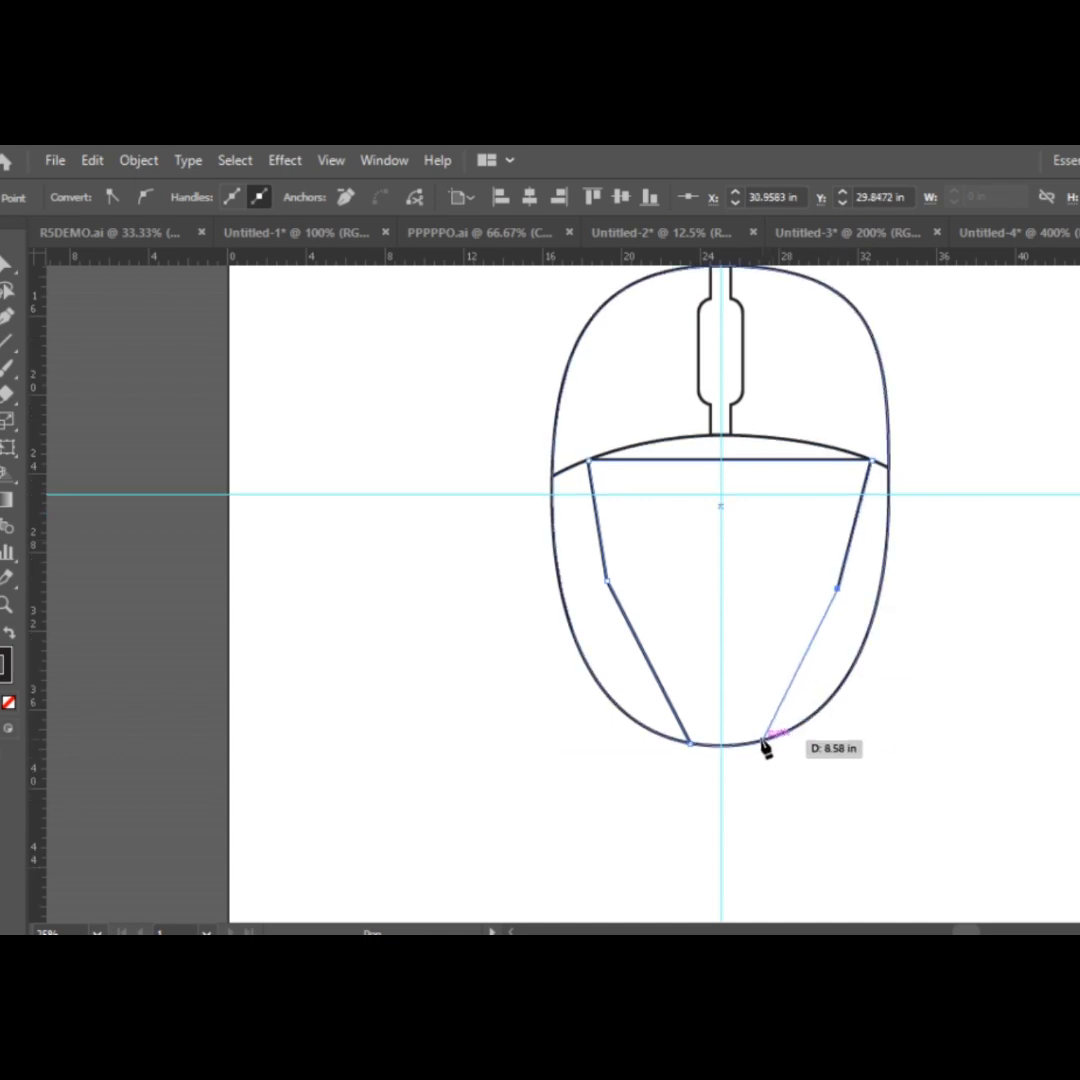
left_click(762, 741)
left_click(690, 742)
left_click(421, 675, "ctrl")
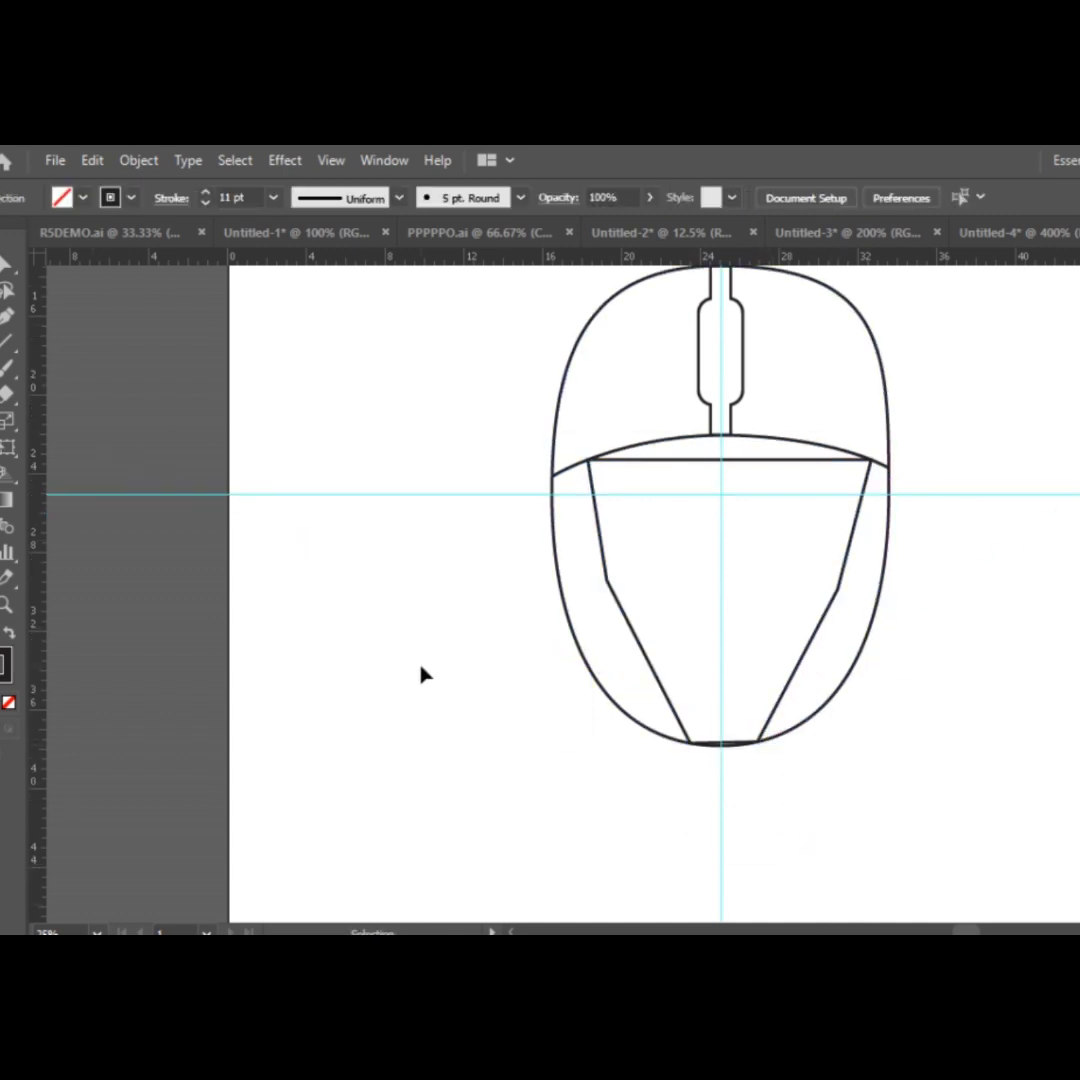
Round the two side corners of the inner polygon.
left_click(8, 269)
left_click_drag(579, 540, 848, 610)
left_click(458, 684)
left_click_drag(814, 576, 688, 557)
left_click(850, 690)
In outline view, add an anchor point to the polygon's bottom edge at the vertical guide and move it onto the body outline.
key("ctrl+y")
key("ctrl+equal")
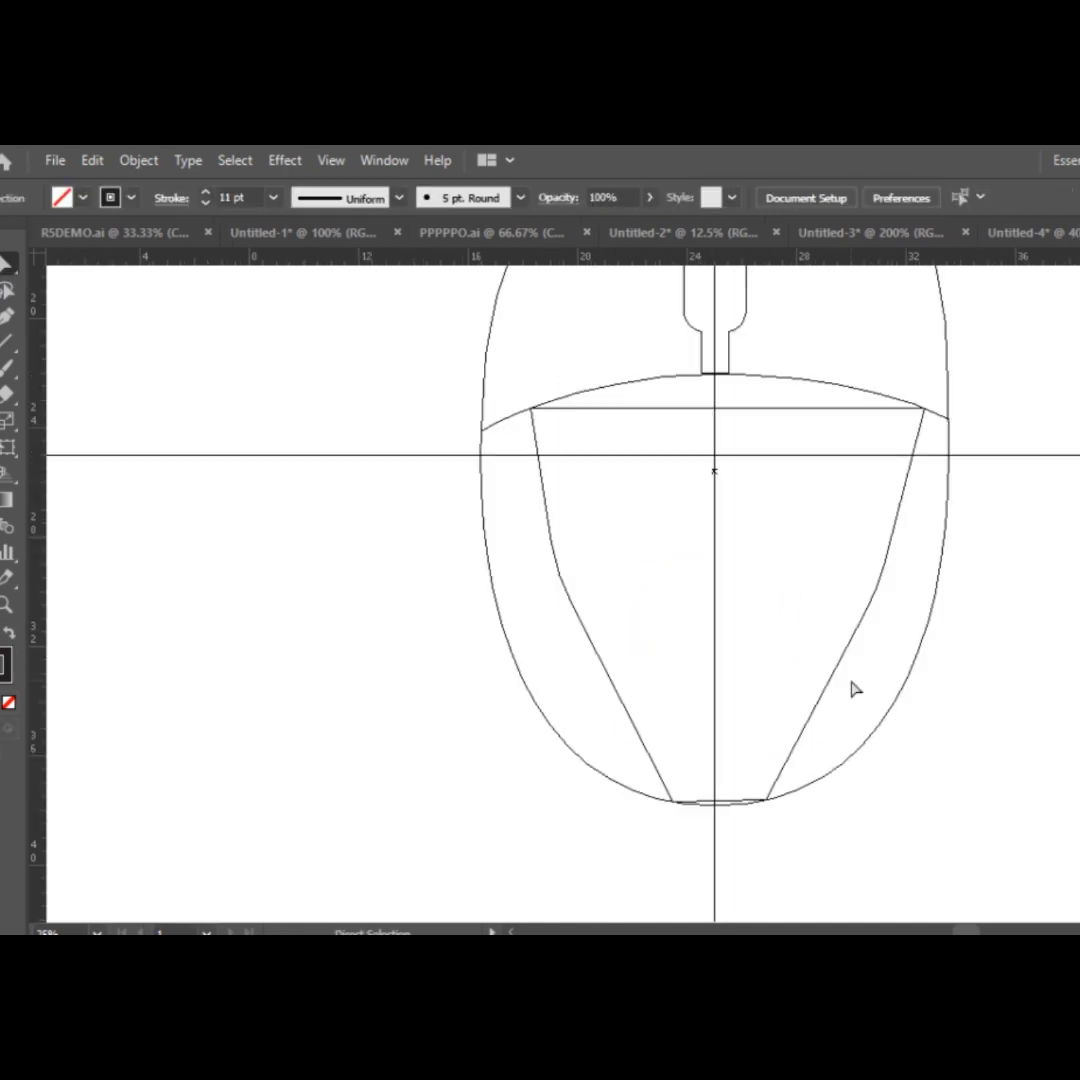
scroll(850, 685, "down", 3)
left_click(727, 646)
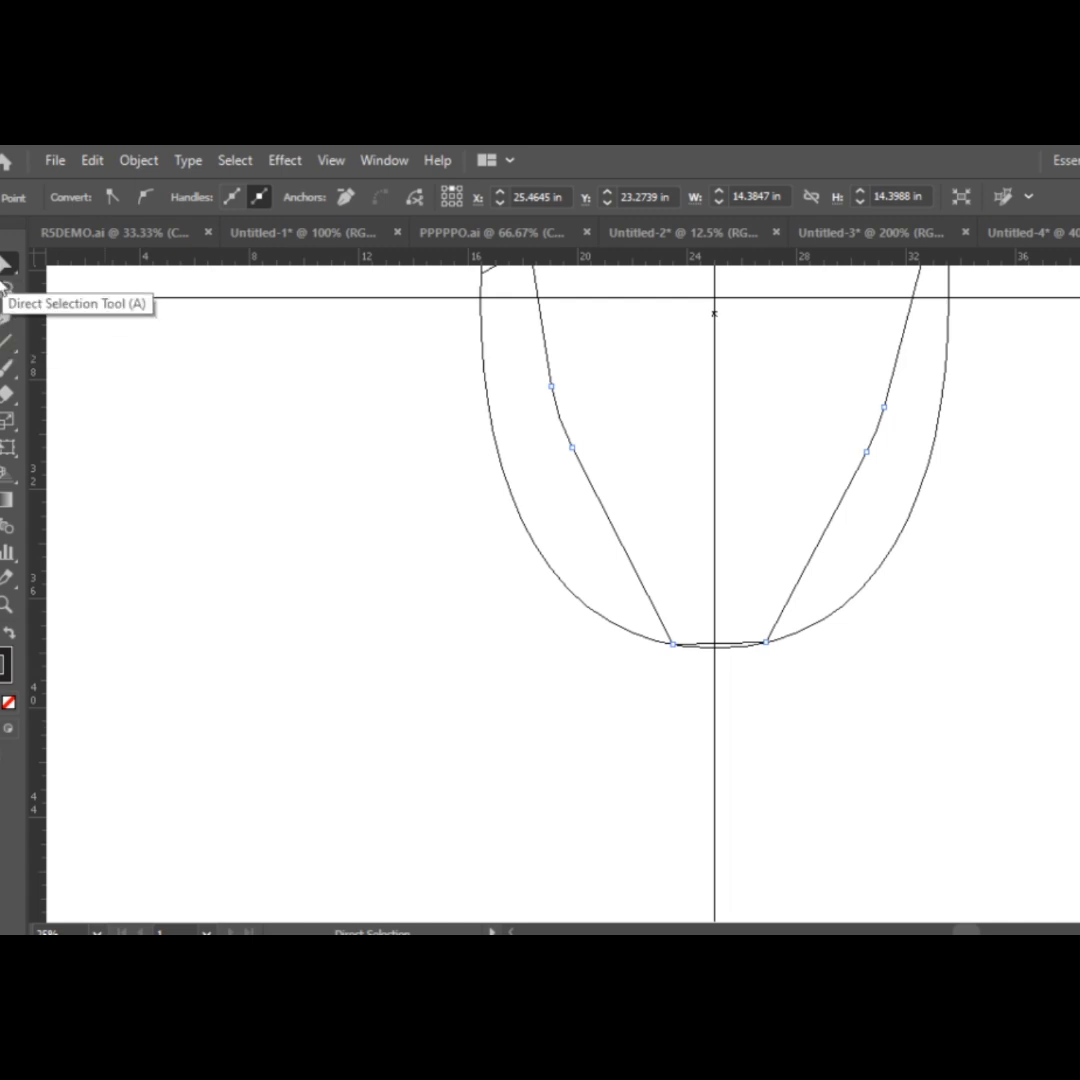
left_click(8, 316)
right_click(8, 316)
left_click(82, 344)
left_click(714, 643)
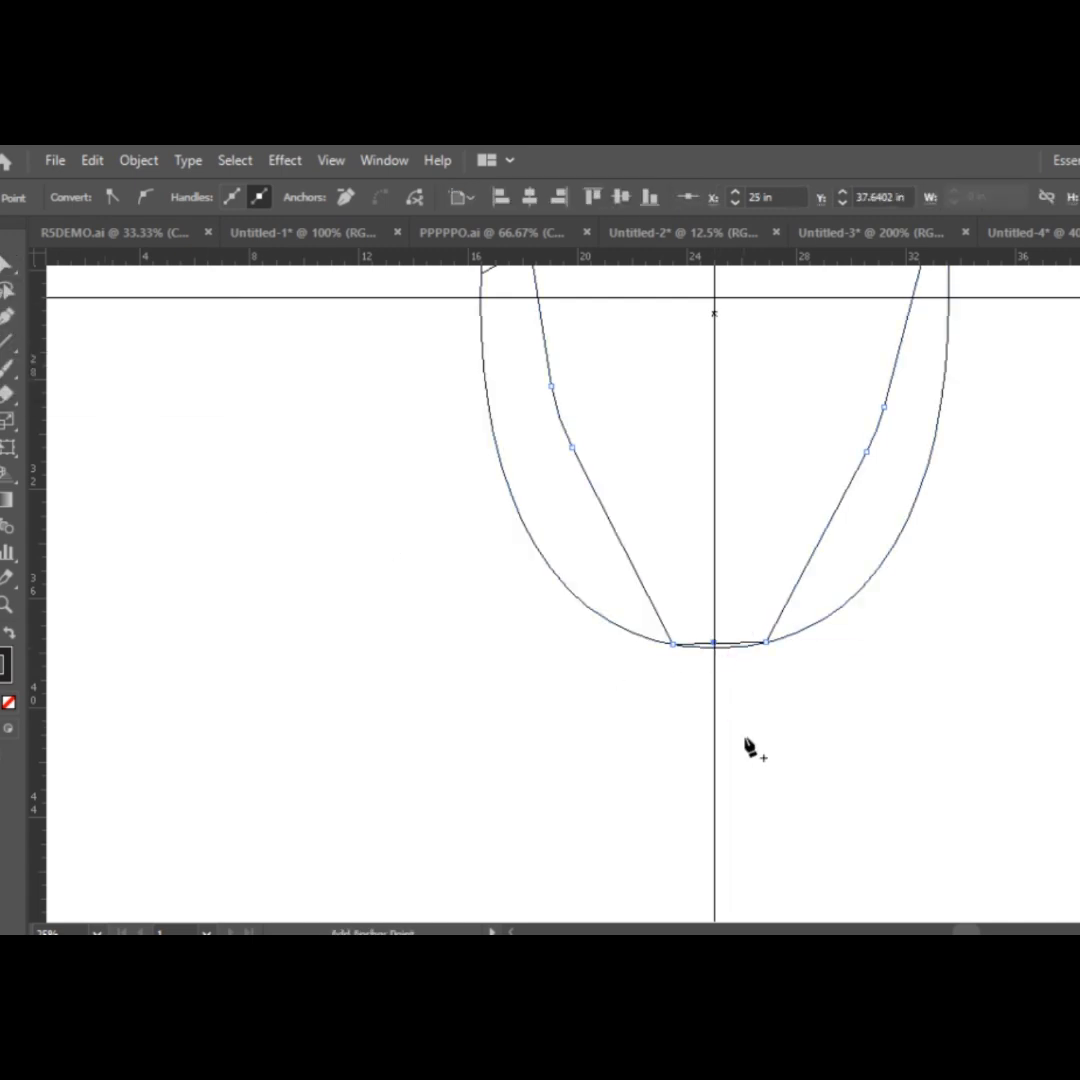
left_click_drag(714, 643, 735, 521)
key("ctrl+plus")
key("ctrl+plus")
key("ctrl+plus")
key("ctrl+plus")
key("ctrl+plus")
key("ctrl+plus")
key("ctrl+plus")
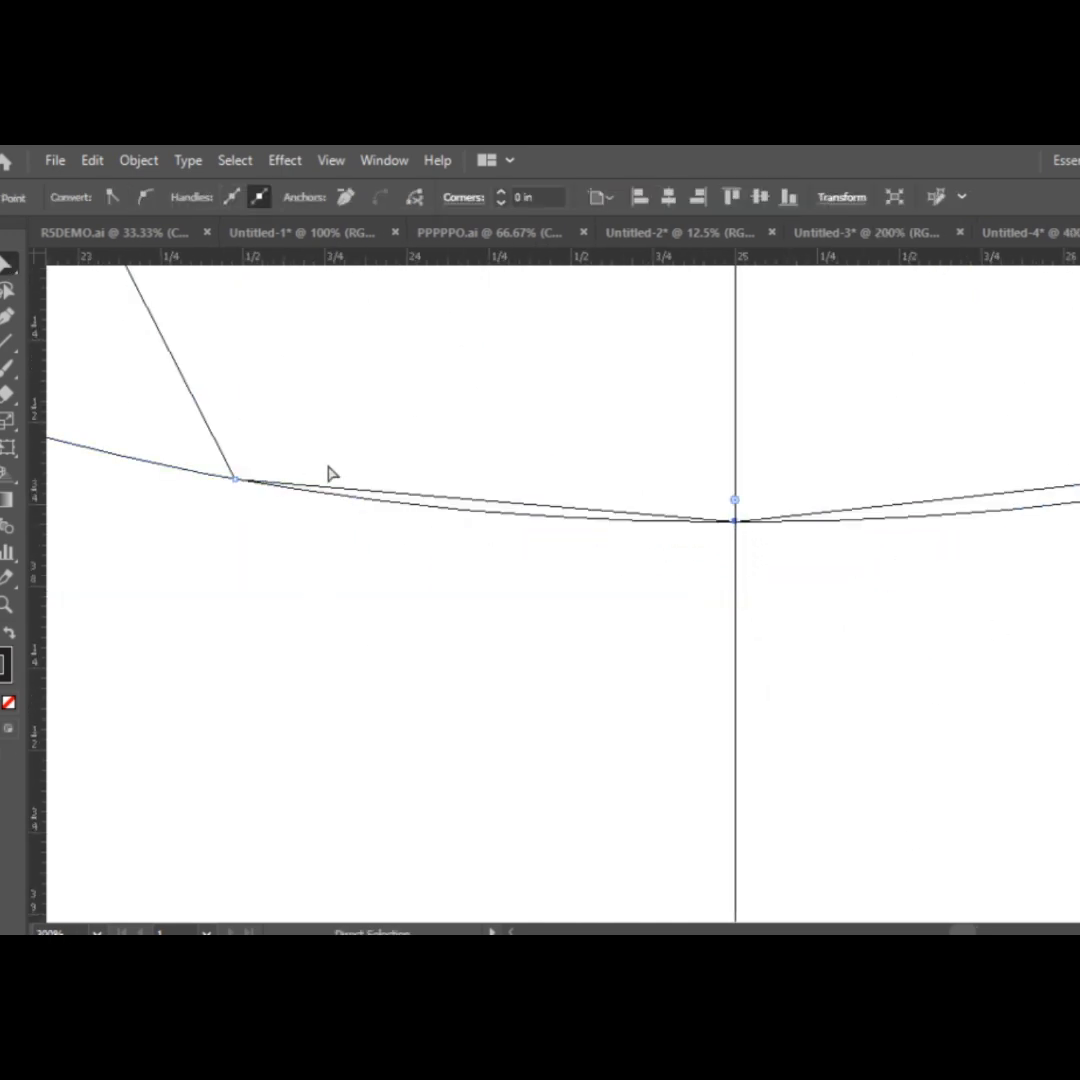
Add an anchor point midway along the polygon's bottom-left segment and move it onto the body curve.
left_click(466, 499)
right_click(8, 265)
left_click(8, 266)
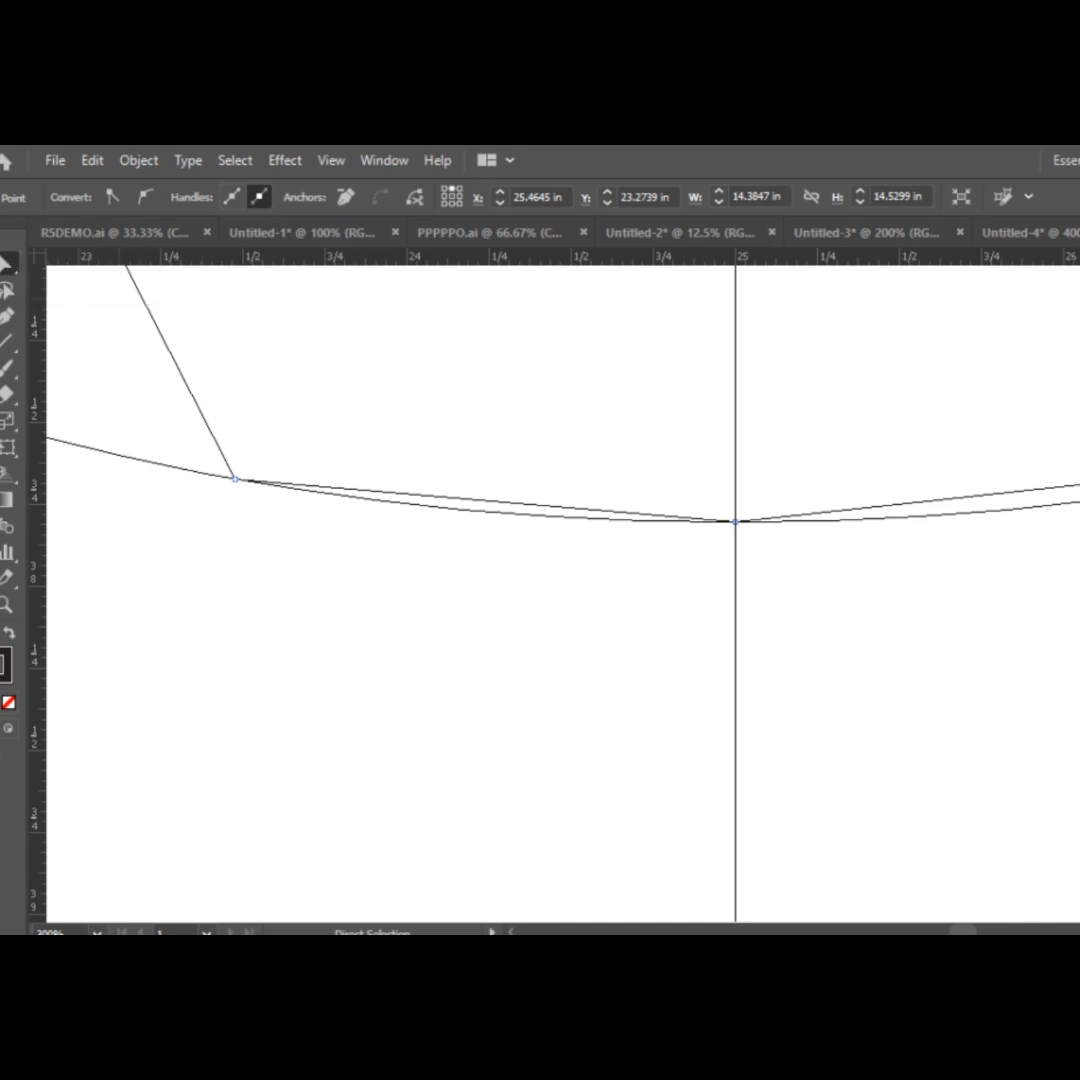
key("plus")
left_click(474, 499)
left_click(8, 267)
left_click_drag(474, 499, 476, 511)
Add an anchor point midway along the polygon's bottom-right segment and move it onto the body curve.
left_click_drag(963, 931, 968, 931)
left_click(2, 316)
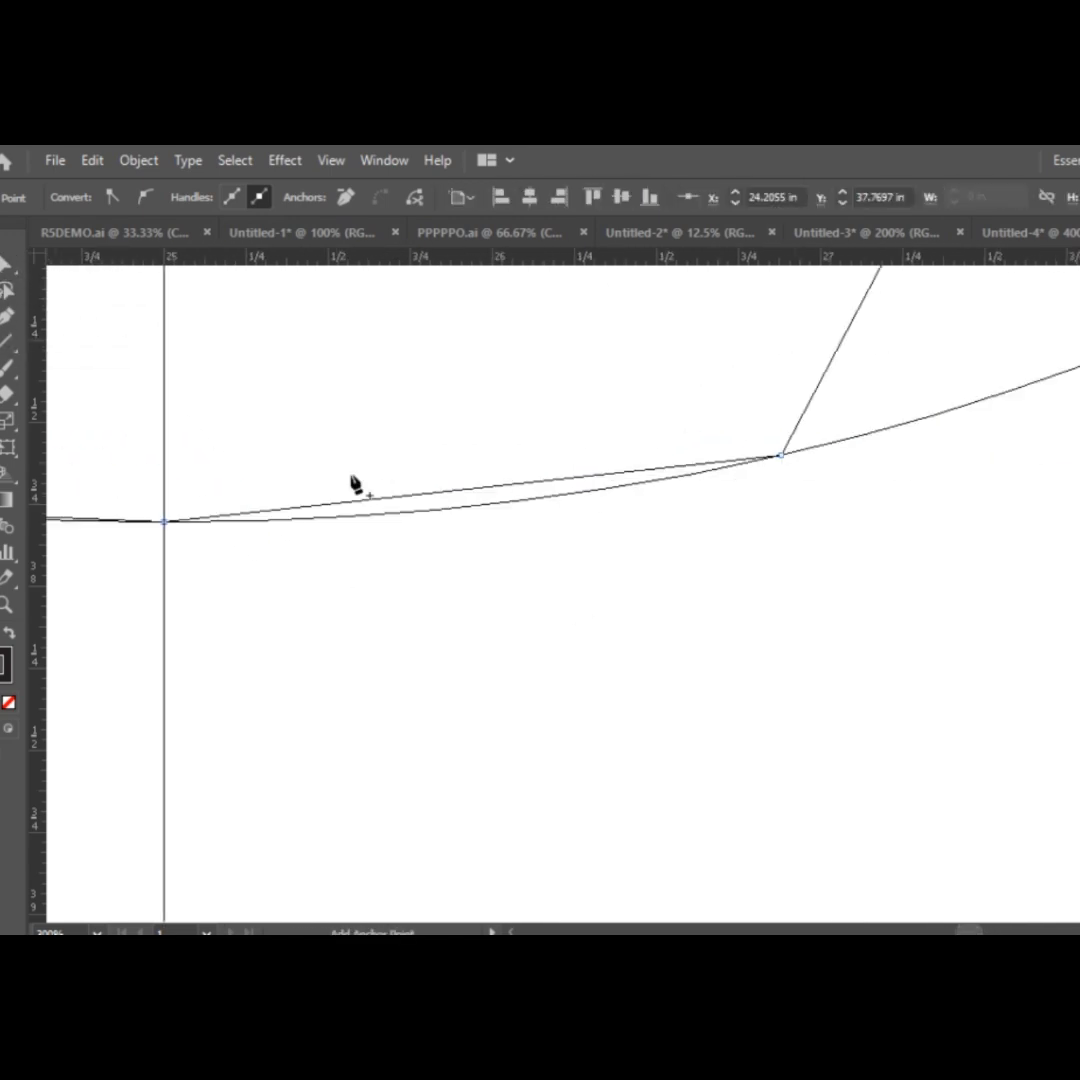
left_click(428, 492)
left_click_drag(454, 499, 454, 499)
left_click_drag(428, 492, 438, 509)
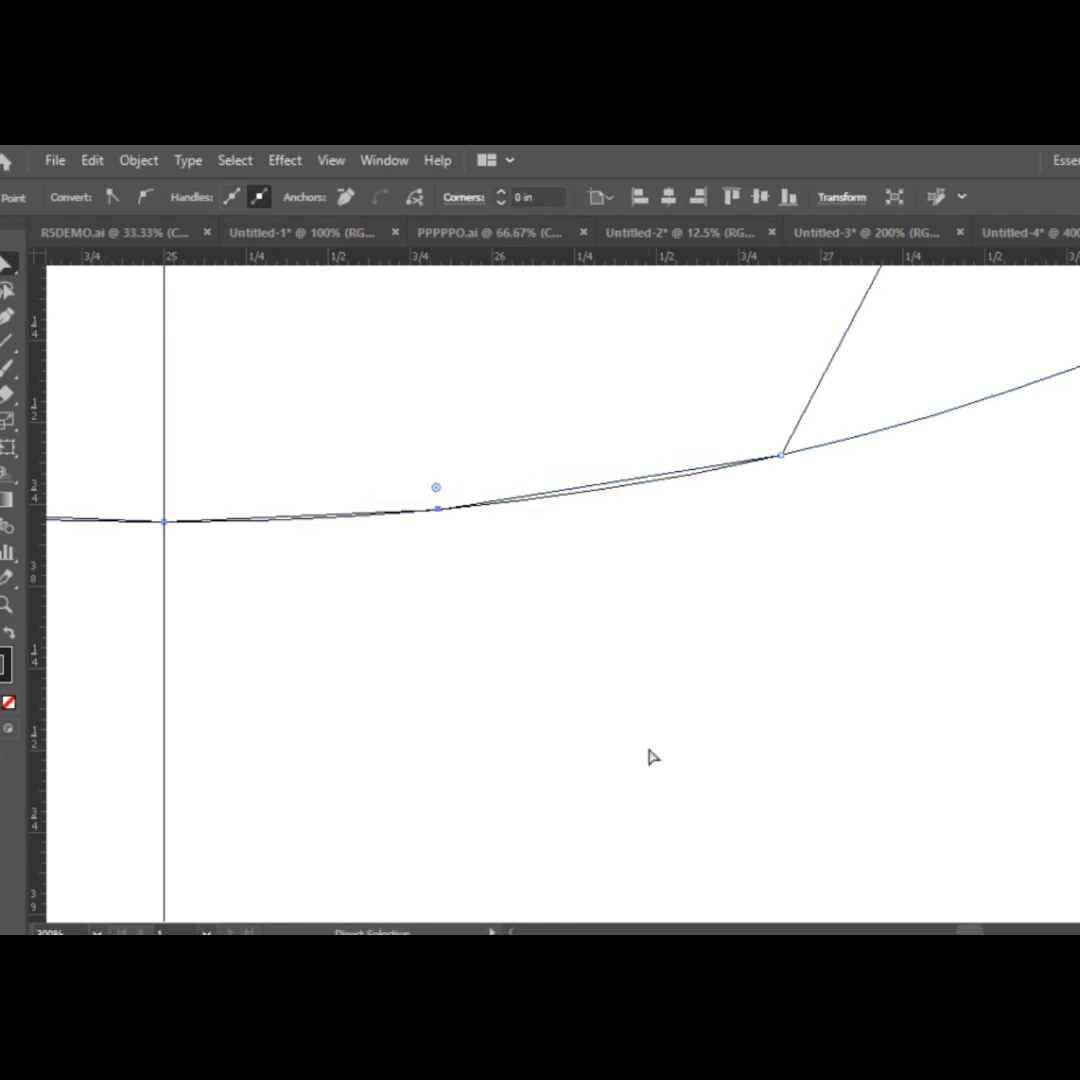
Add an anchor point to the polygon's top edge at the vertical guide and raise it to the peak of the dividing arc.
key("ctrl+minus")
key("ctrl+minus")
key("ctrl+minus")
key("ctrl+minus")
key("ctrl+minus")
key("ctrl+minus")
key("ctrl+minus")
key("ctrl+minus")
scroll(732, 760, "up", 1)
scroll(735, 767, "up", 2)
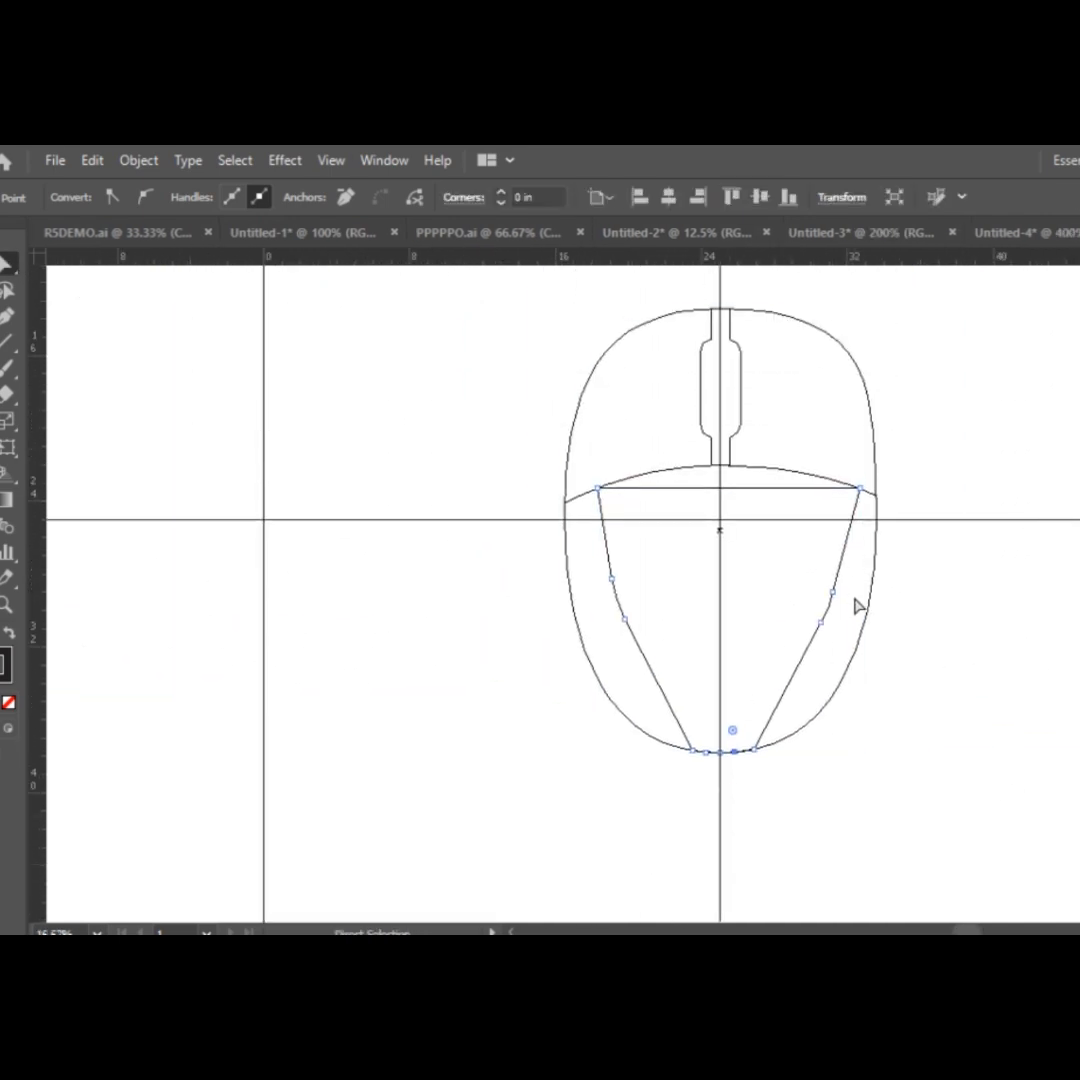
key("ctrl+plus")
scroll(940, 586, "up", 4)
key("ctrl+plus")
scroll(870, 643, "up", 6)
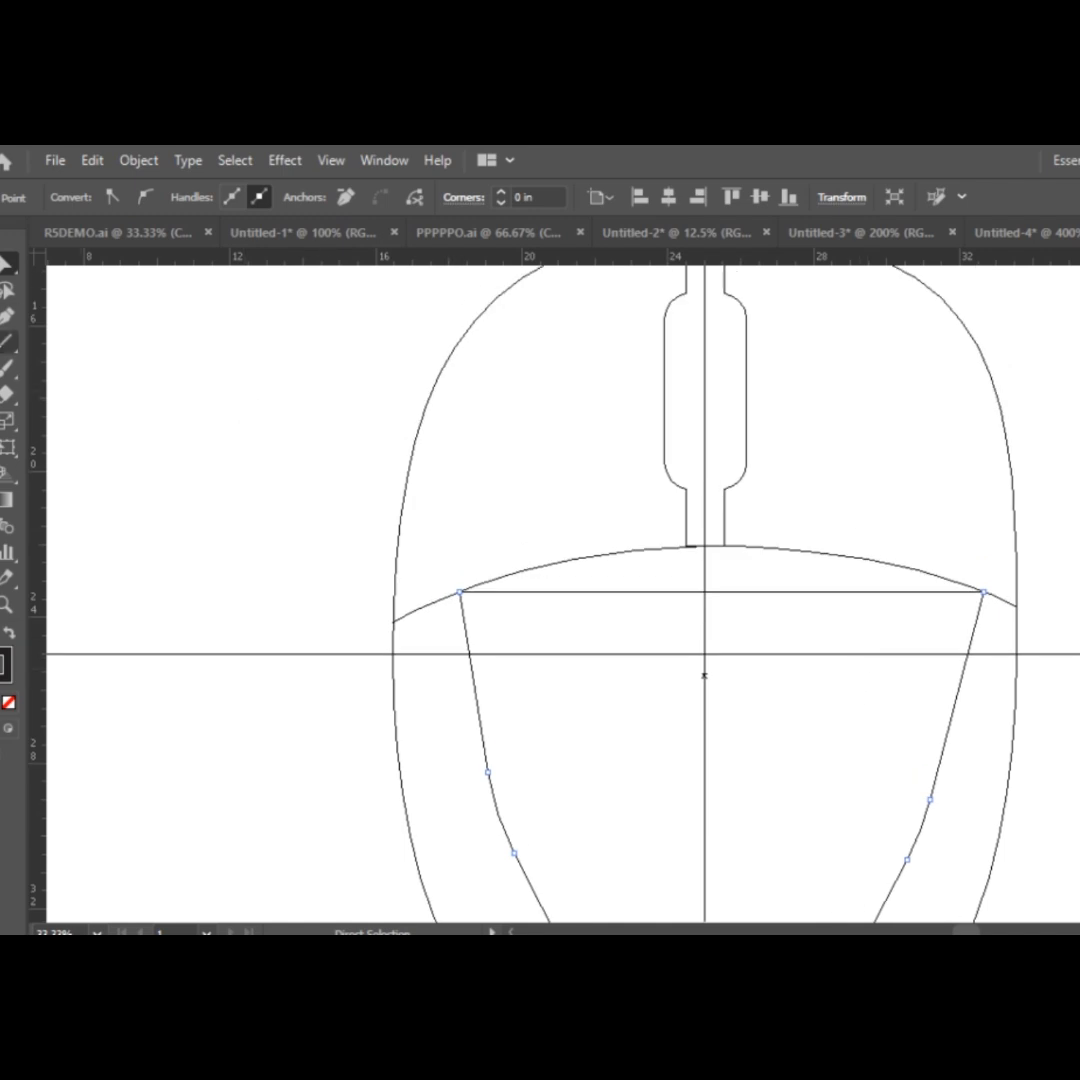
key("plus")
left_click(704, 592)
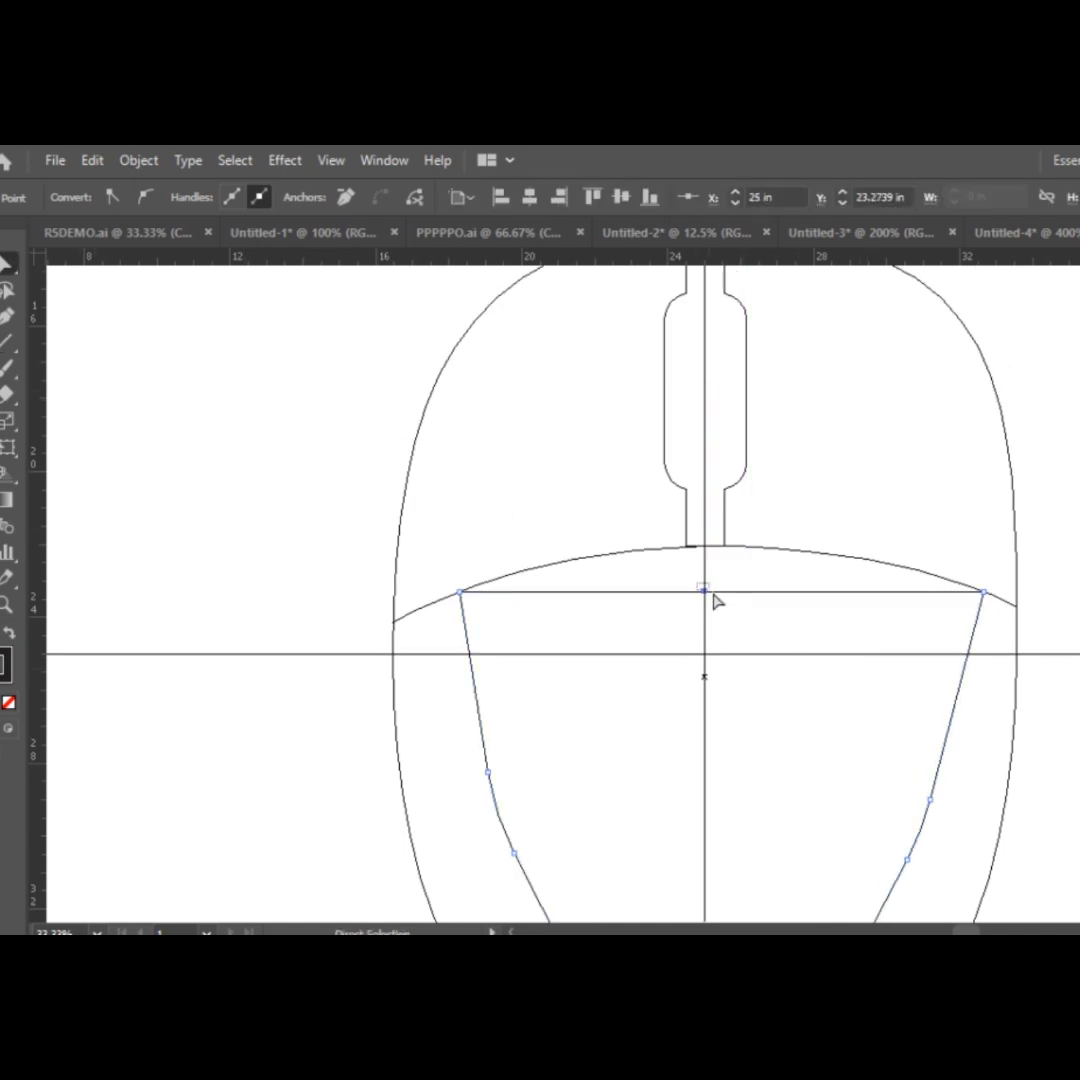
left_click_drag(704, 592, 704, 546)
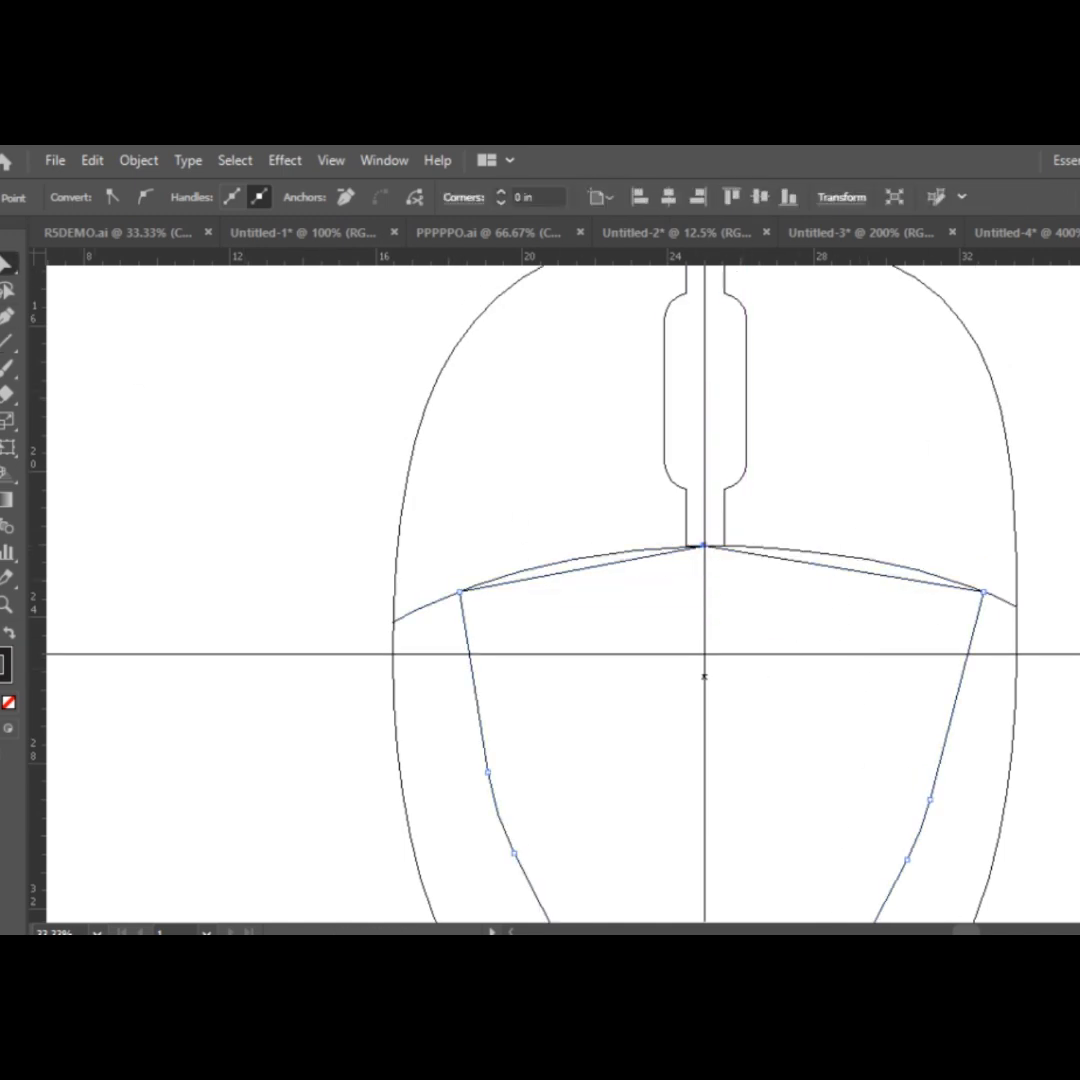
Add an anchor point to each half of the polygon's top edge and move both onto the dividing arc.
left_click(570, 570)
left_click(860, 570)
left_click(8, 265)
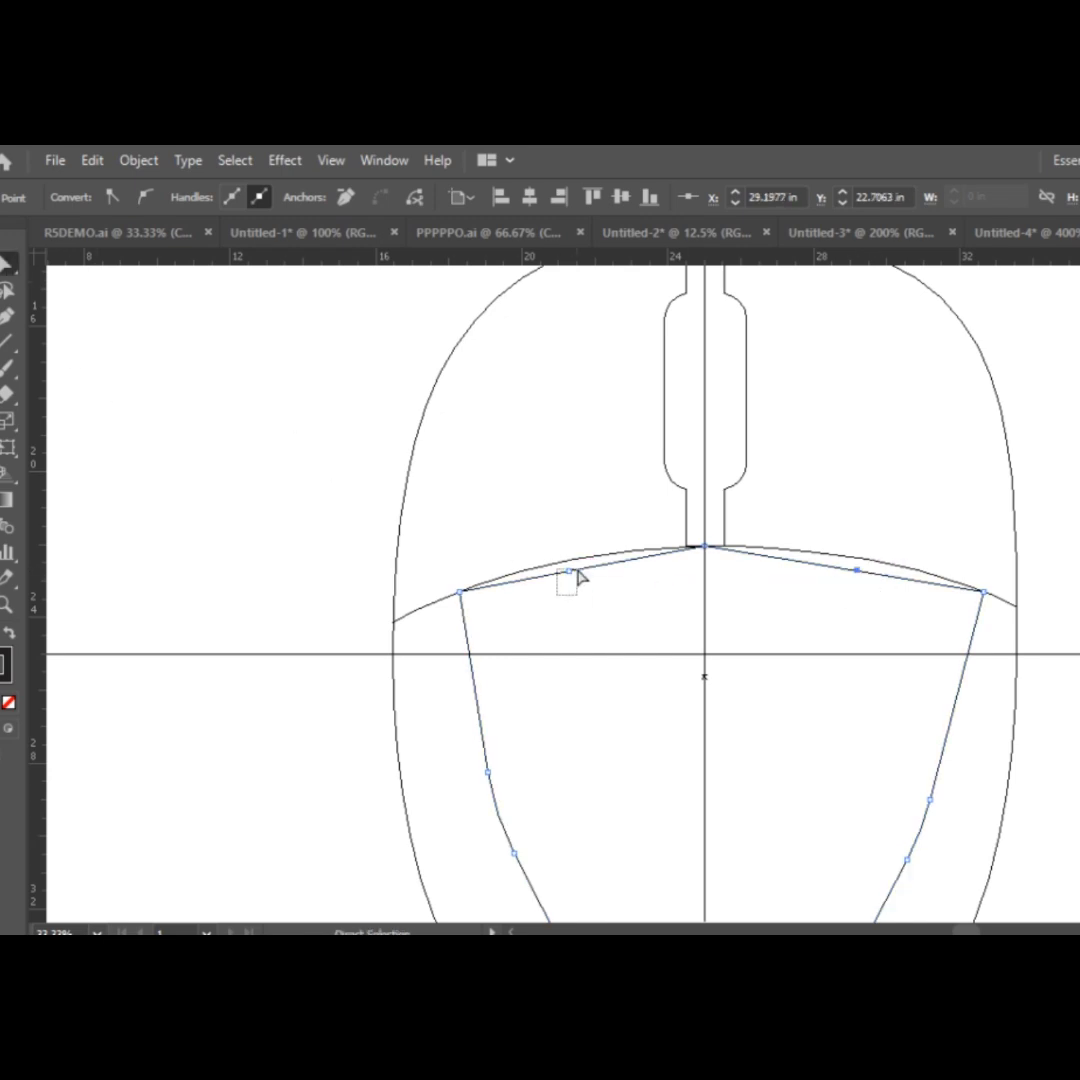
left_click_drag(577, 573, 574, 562)
left_click_drag(864, 569, 867, 567)
left_click_drag(859, 572, 861, 561)
scroll(935, 601, "down", 5)
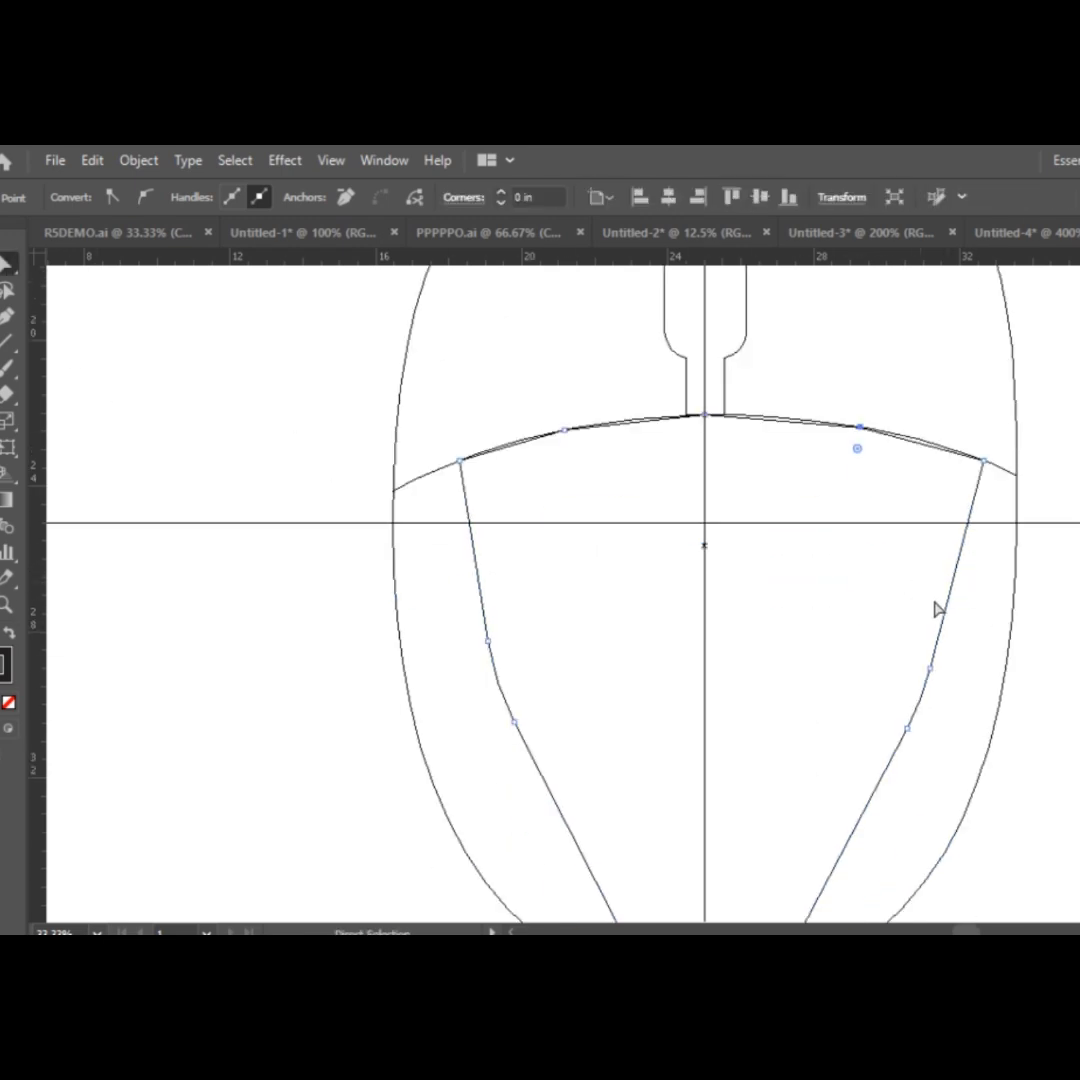
Return from outline view to the normal preview with nothing selected and the whole mouse in view.
scroll(910, 582, "up", 2)
key("v")
key("ctrl+y")
left_click(236, 463)
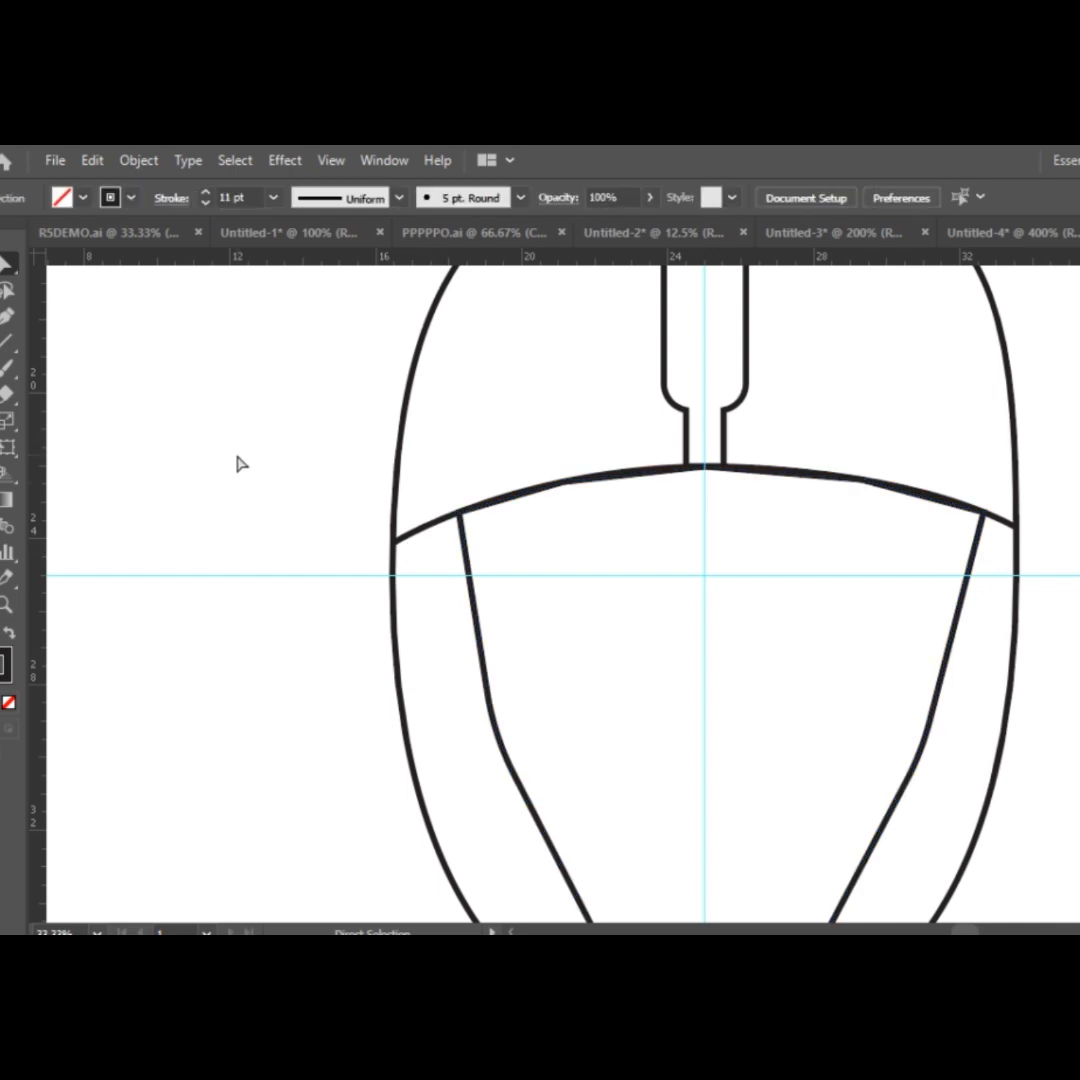
scroll(240, 463, "down", 4)
scroll(680, 590, "up", 2)
scroll(706, 620, "down", 3)
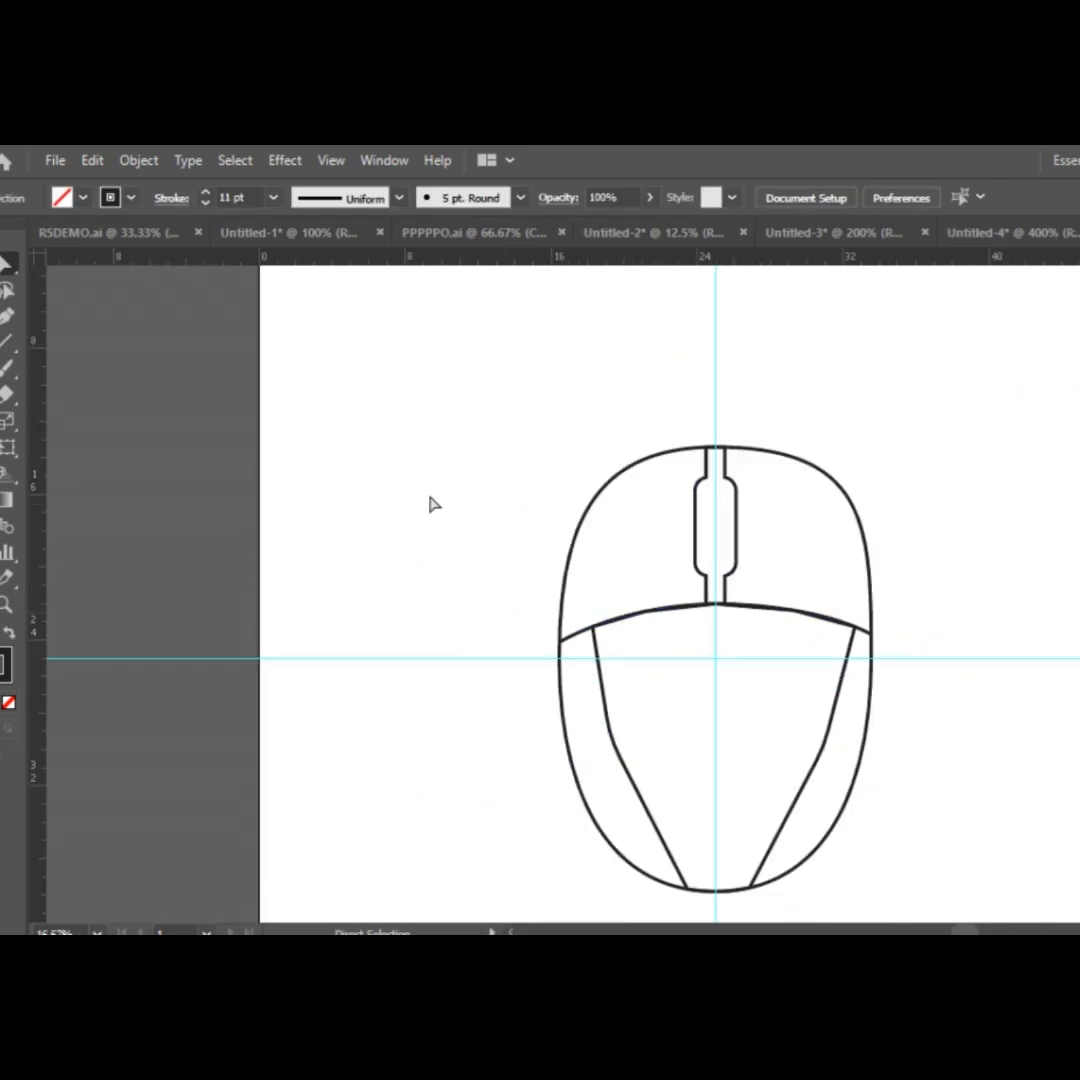
Fill the left and right mouse buttons with bright blue using the Shape Builder on all the mouse shapes.
key("ctrl+a")
key("v")
key("shift+m")
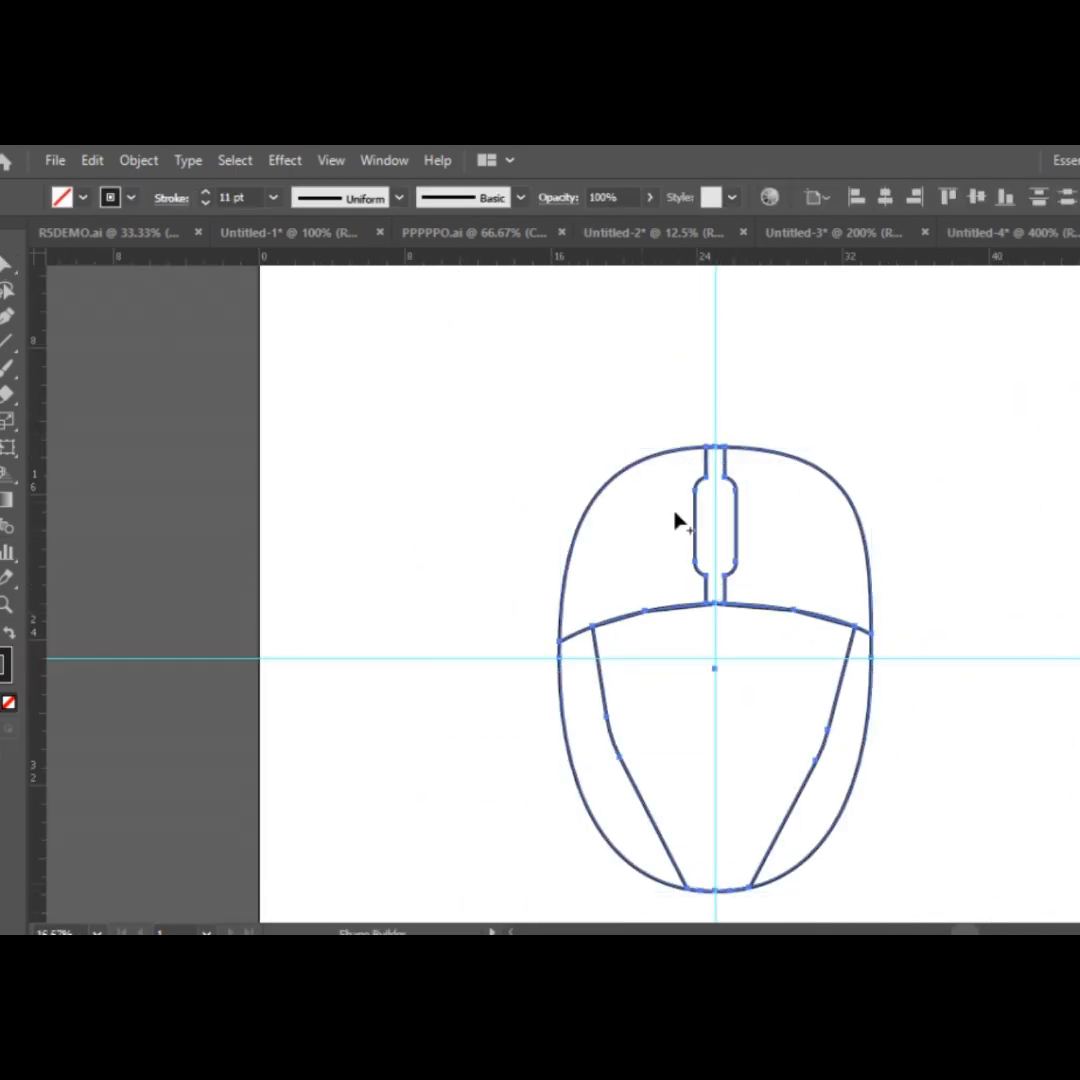
left_click(742, 783)
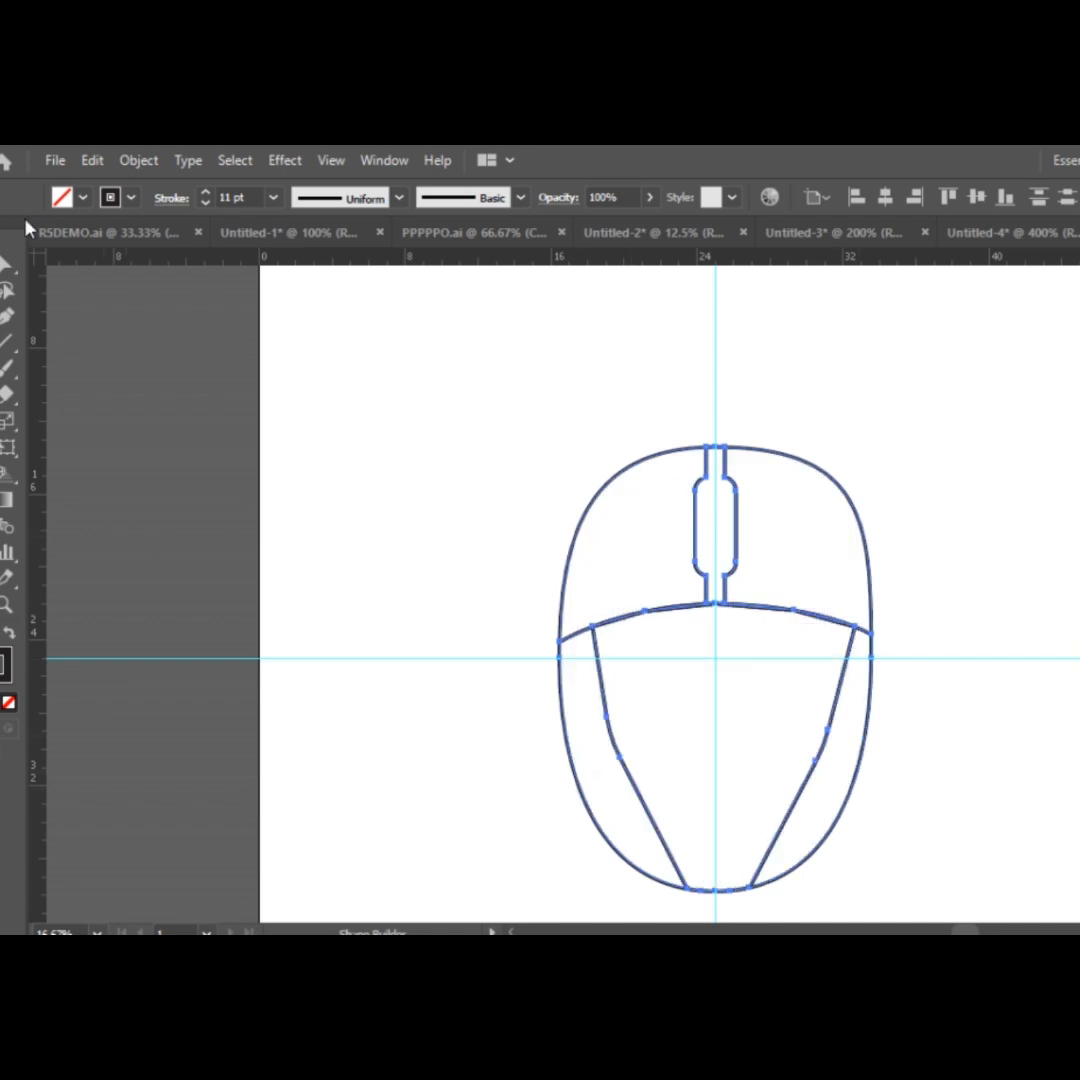
left_click(83, 197)
left_click(72, 236)
left_click(636, 550)
left_click(796, 545)
key("v")
Fill the two side panels of the lower body with a blue-to-white gradient using the Shape Builder.
left_click(81, 197)
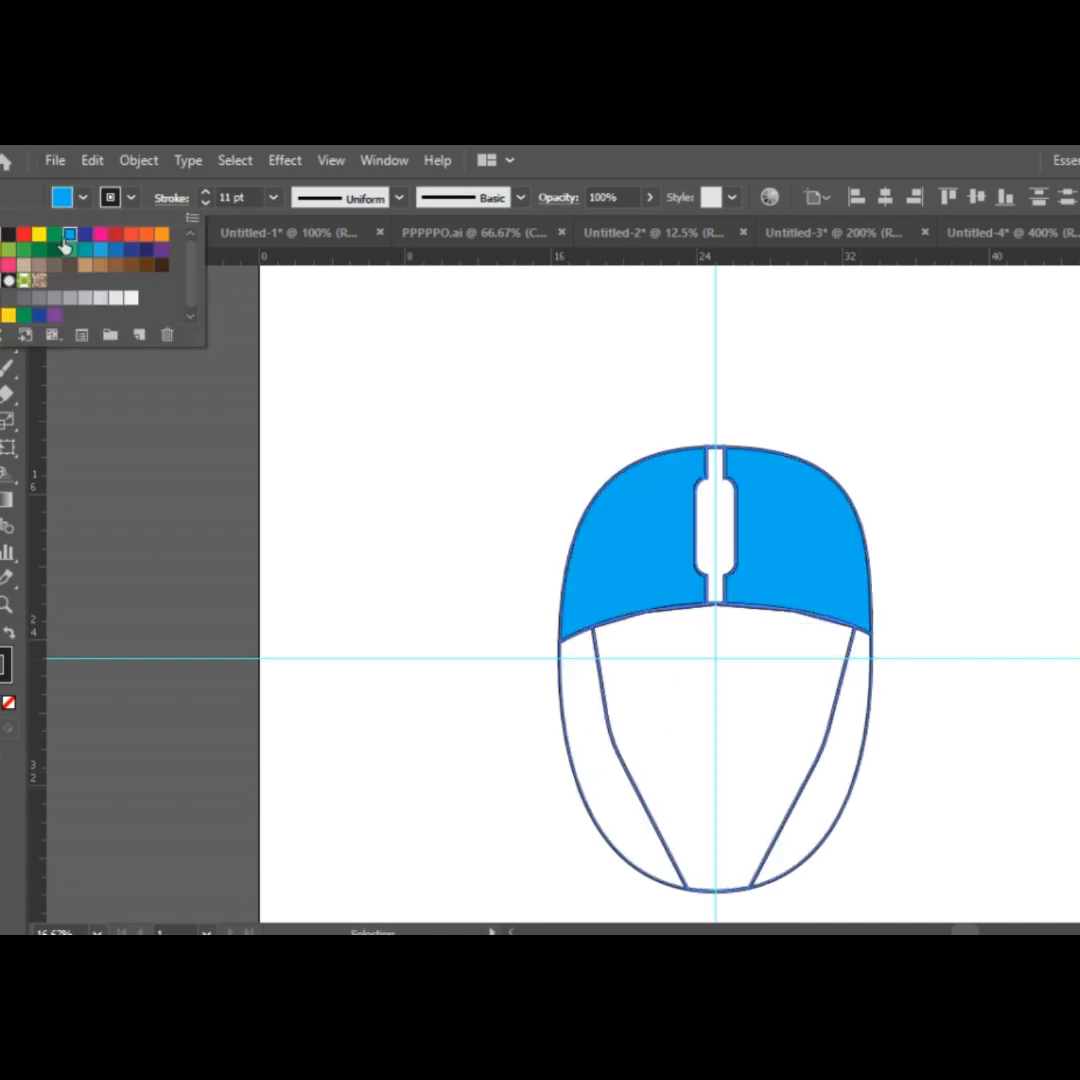
left_click(1, 282)
key("shift+m")
left_click(594, 744)
left_click(816, 781)
key("v")
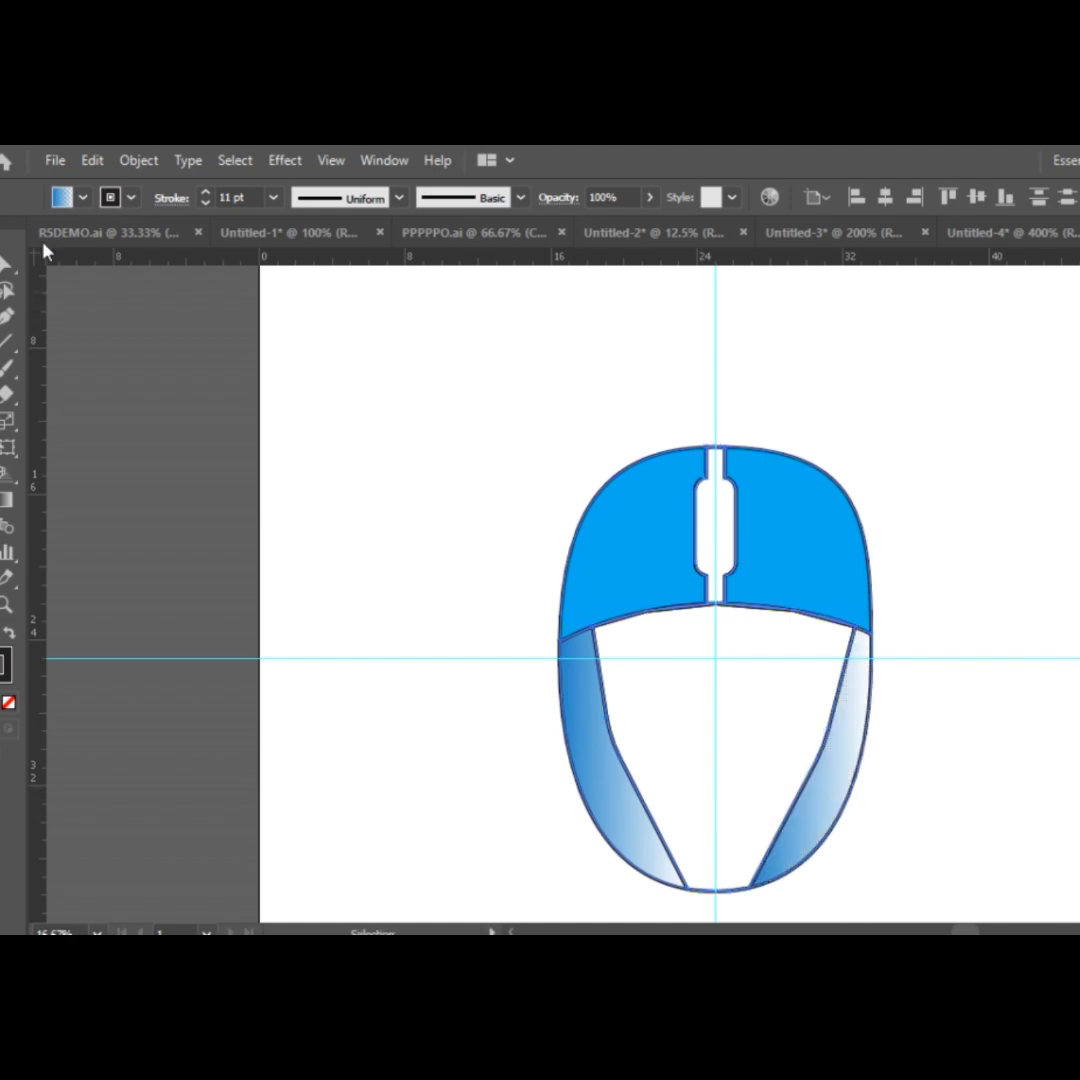
Fill the central lower panel with dark blue using the Shape Builder and deselect the artwork.
left_click(82, 197)
left_click(137, 262)
key("shift+m")
left_click(706, 690)
left_click(947, 887)
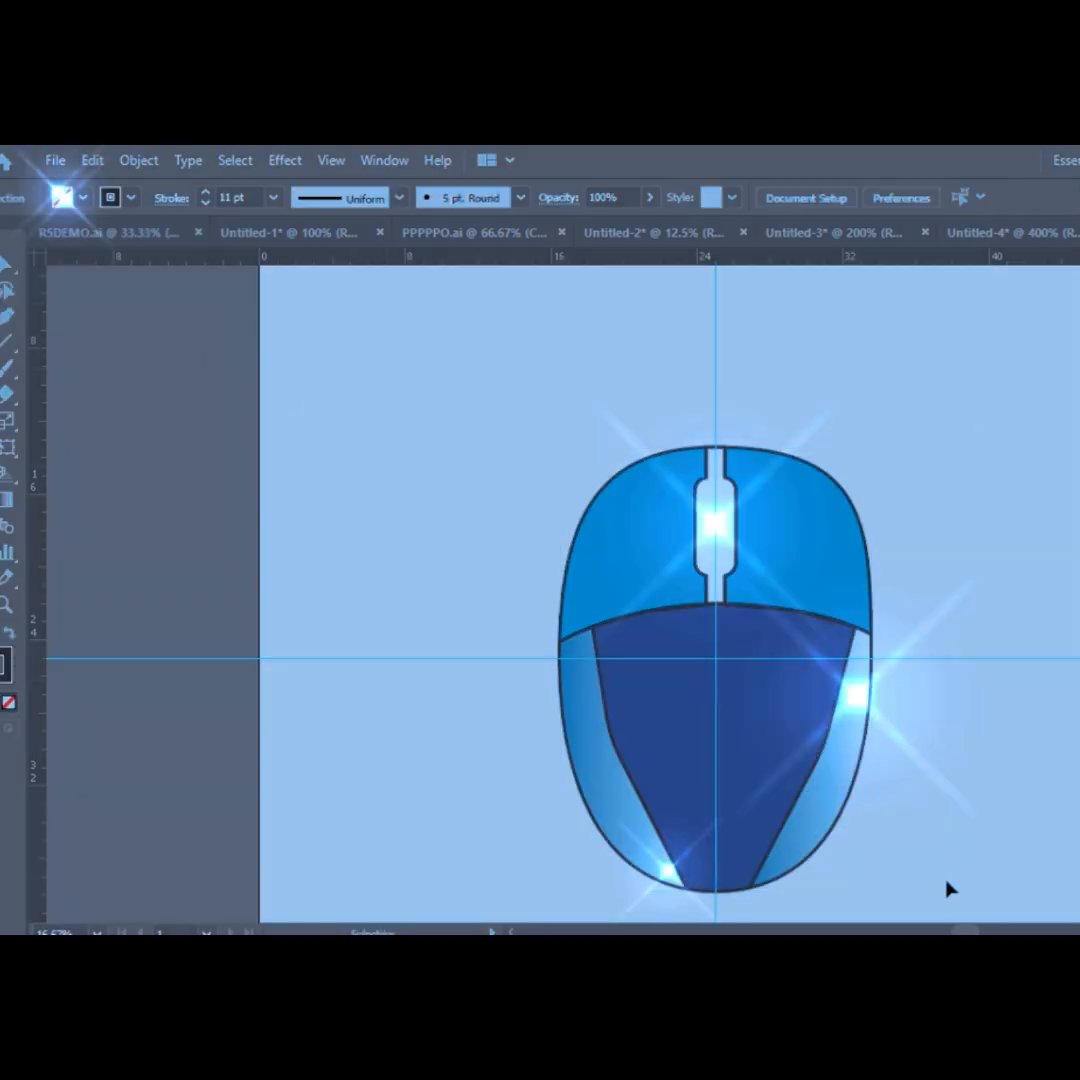
Place the image 666.png from the Desktop onto the dark blue central panel.
left_click(55, 160)
left_click(181, 560)
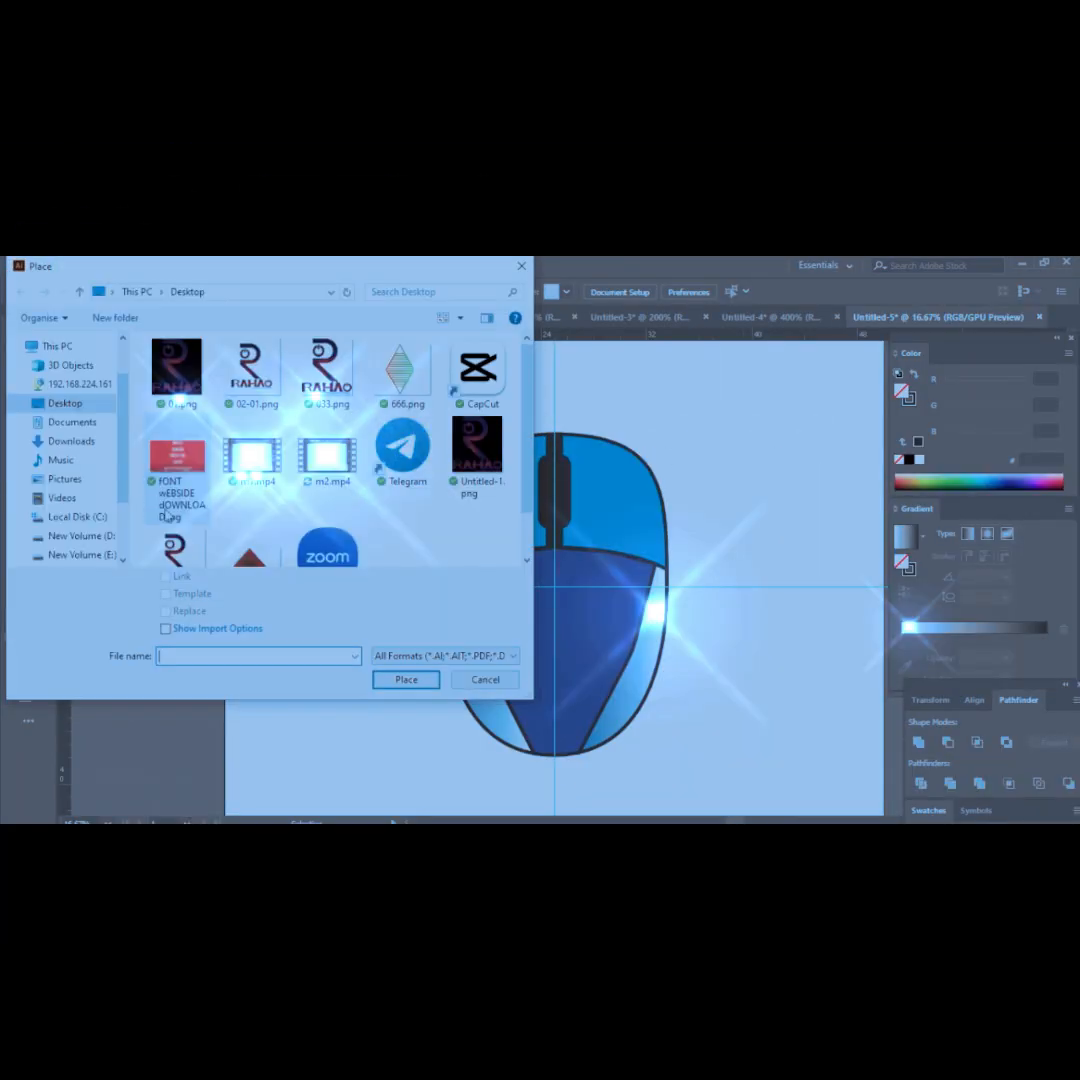
left_click(400, 370)
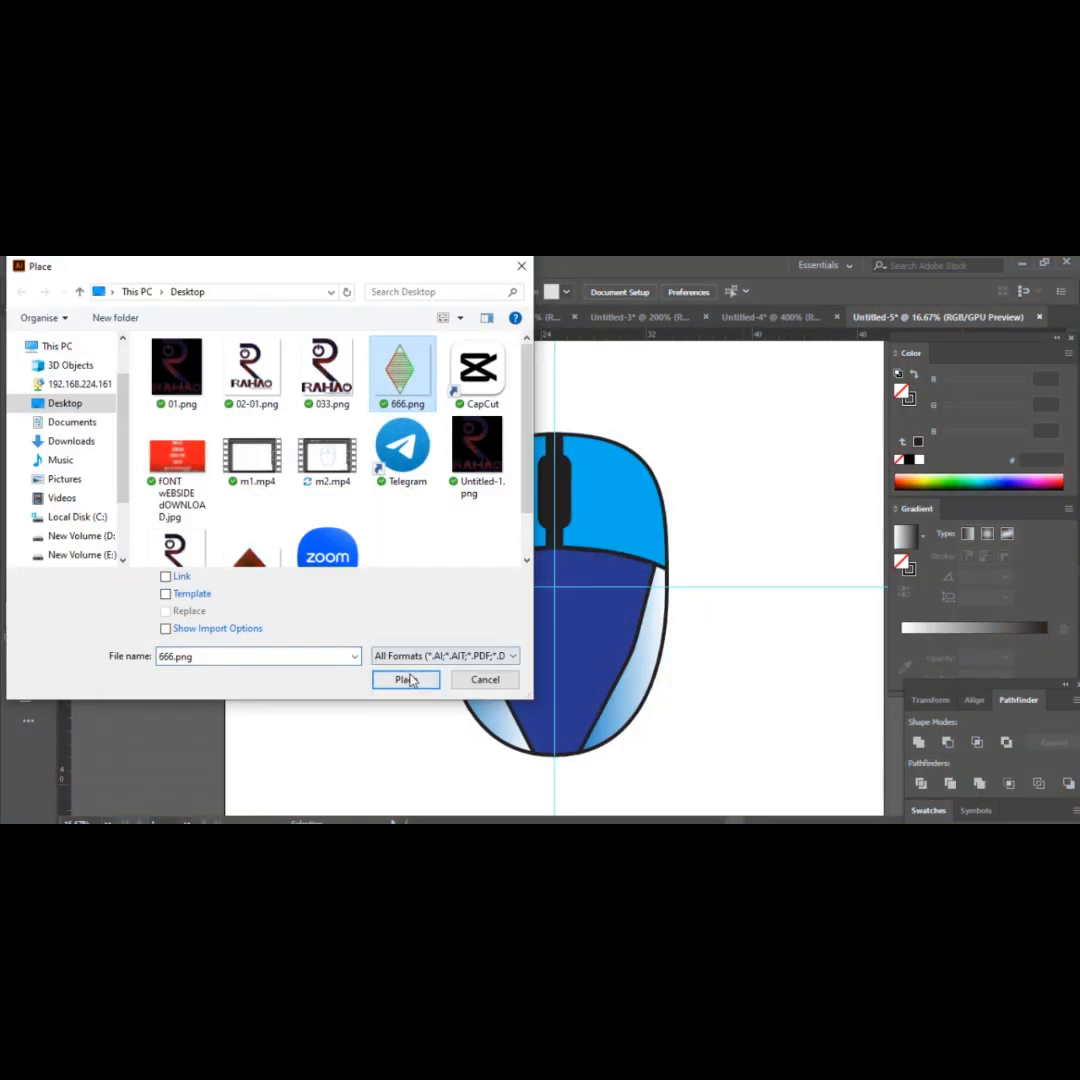
left_click(406, 679)
left_click_drag(628, 683, 626, 680)
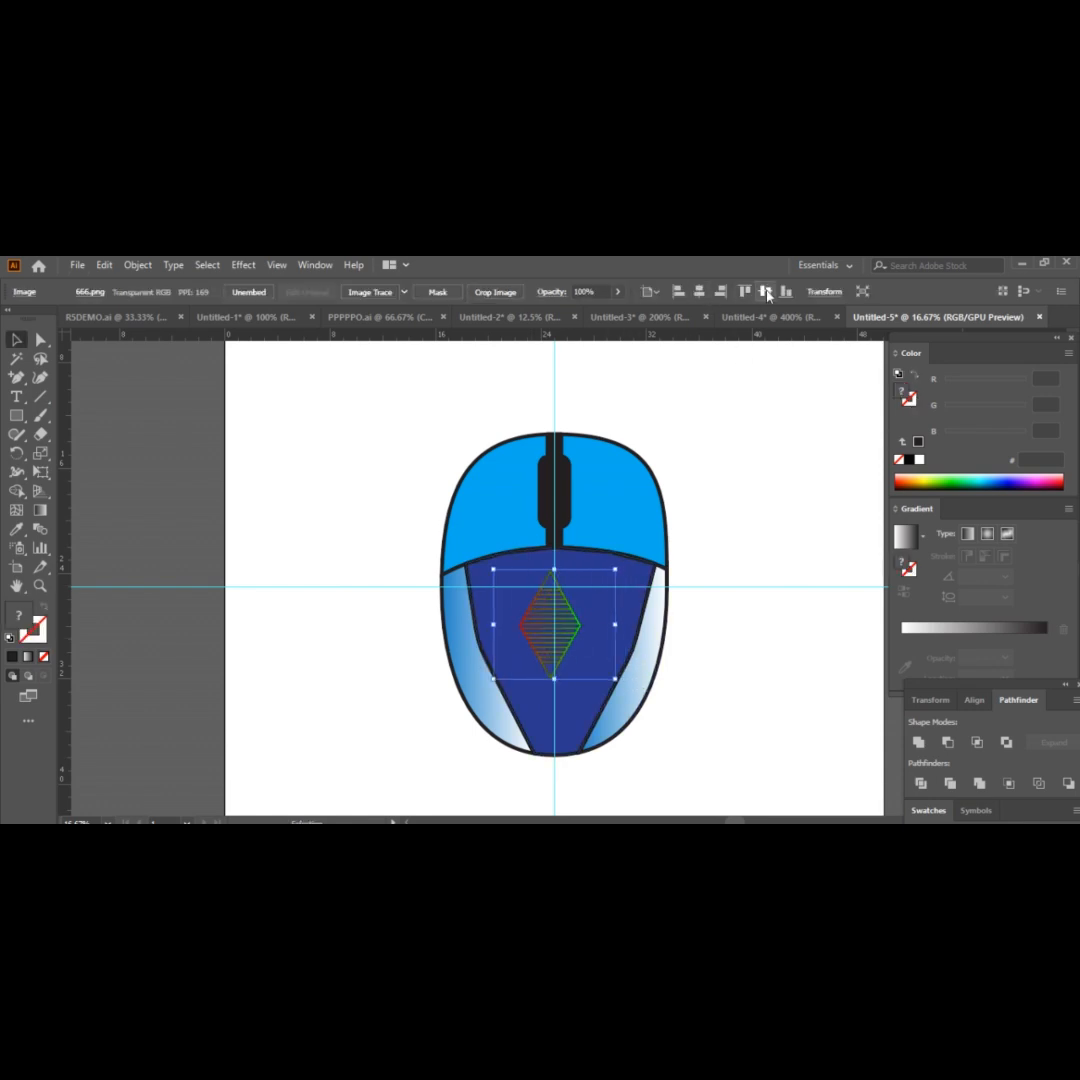
Position the diamond image on the vertical guide just below the horizontal guide and deselect it.
left_click(766, 292)
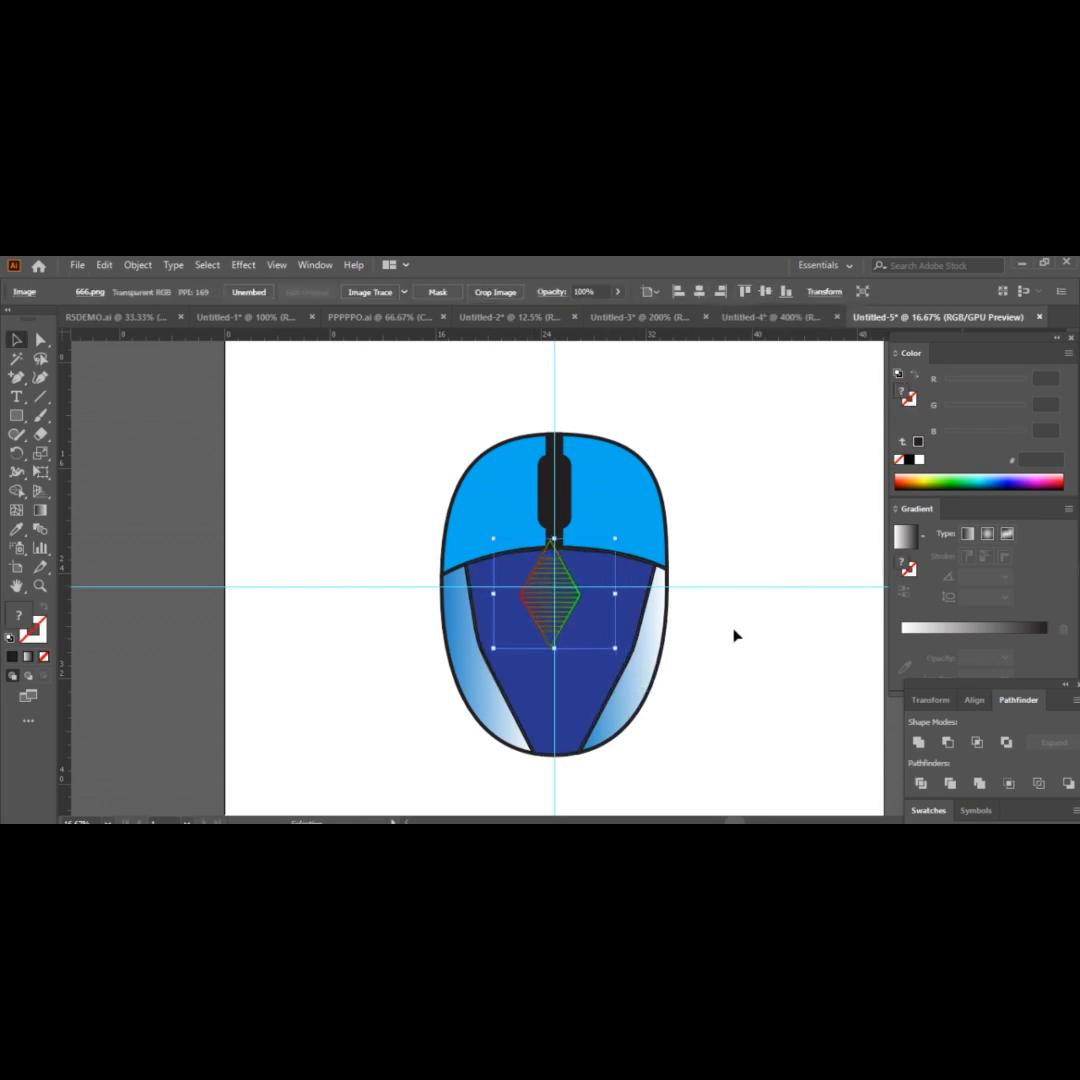
mouse_move(563, 617)
left_mouse_down()
mouse_move(580, 630)
mouse_move(573, 647)
left_mouse_up()
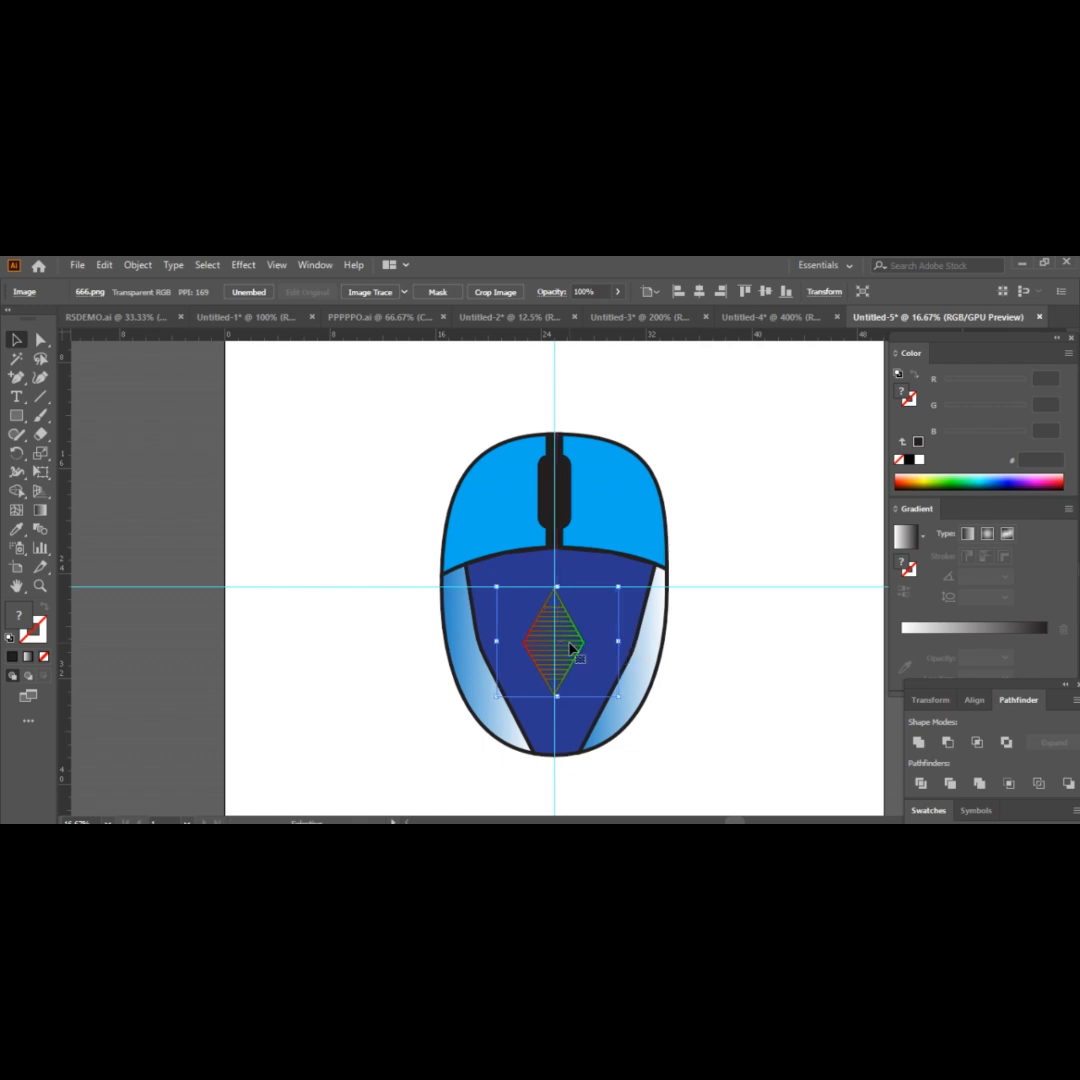
left_click(801, 620)
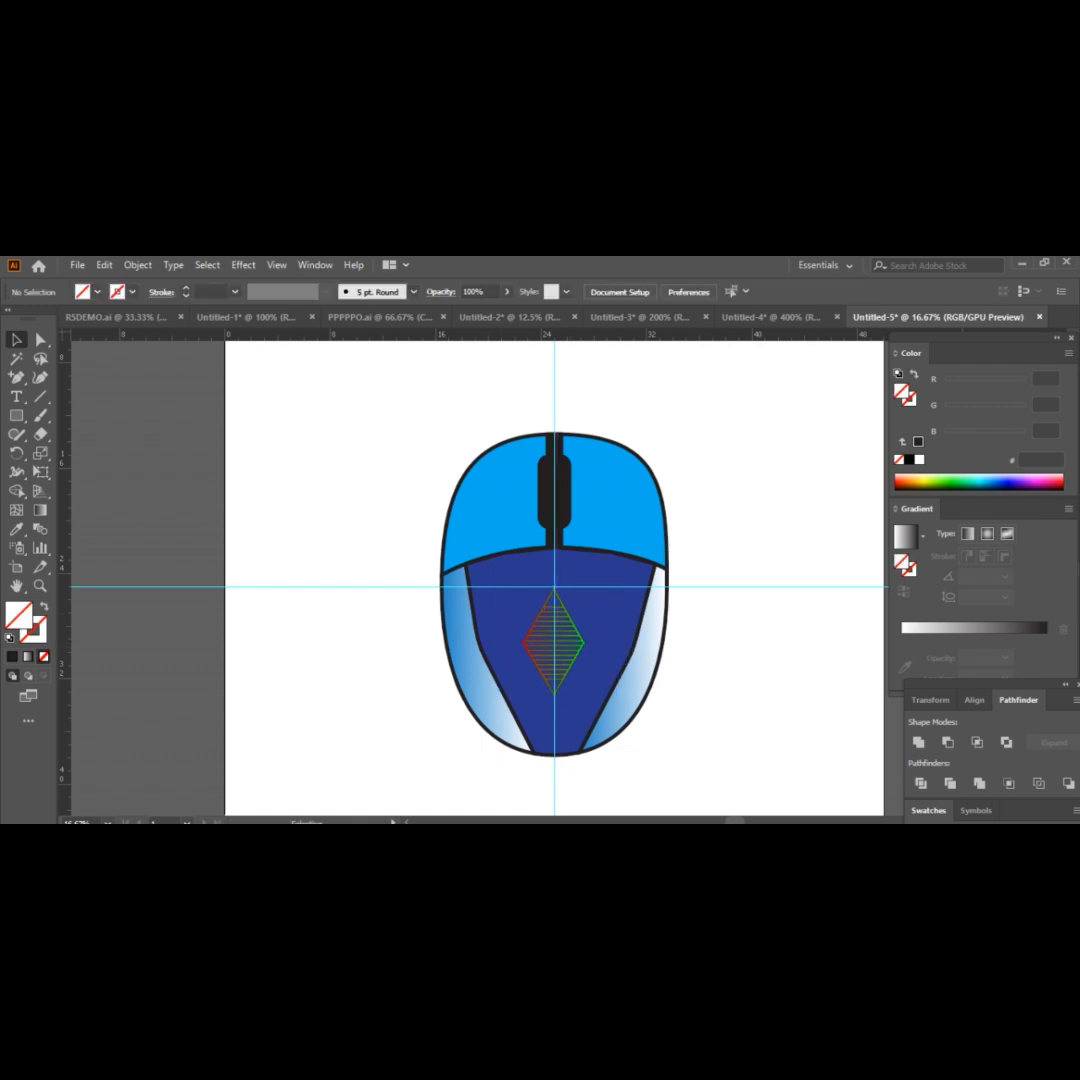
left_click_drag(724, 741, 718, 742)
left_click(719, 746)
Draw a curved cable path with the Pen tool from the mouse's top centre, arching up and over to the left.
left_click(554, 434)
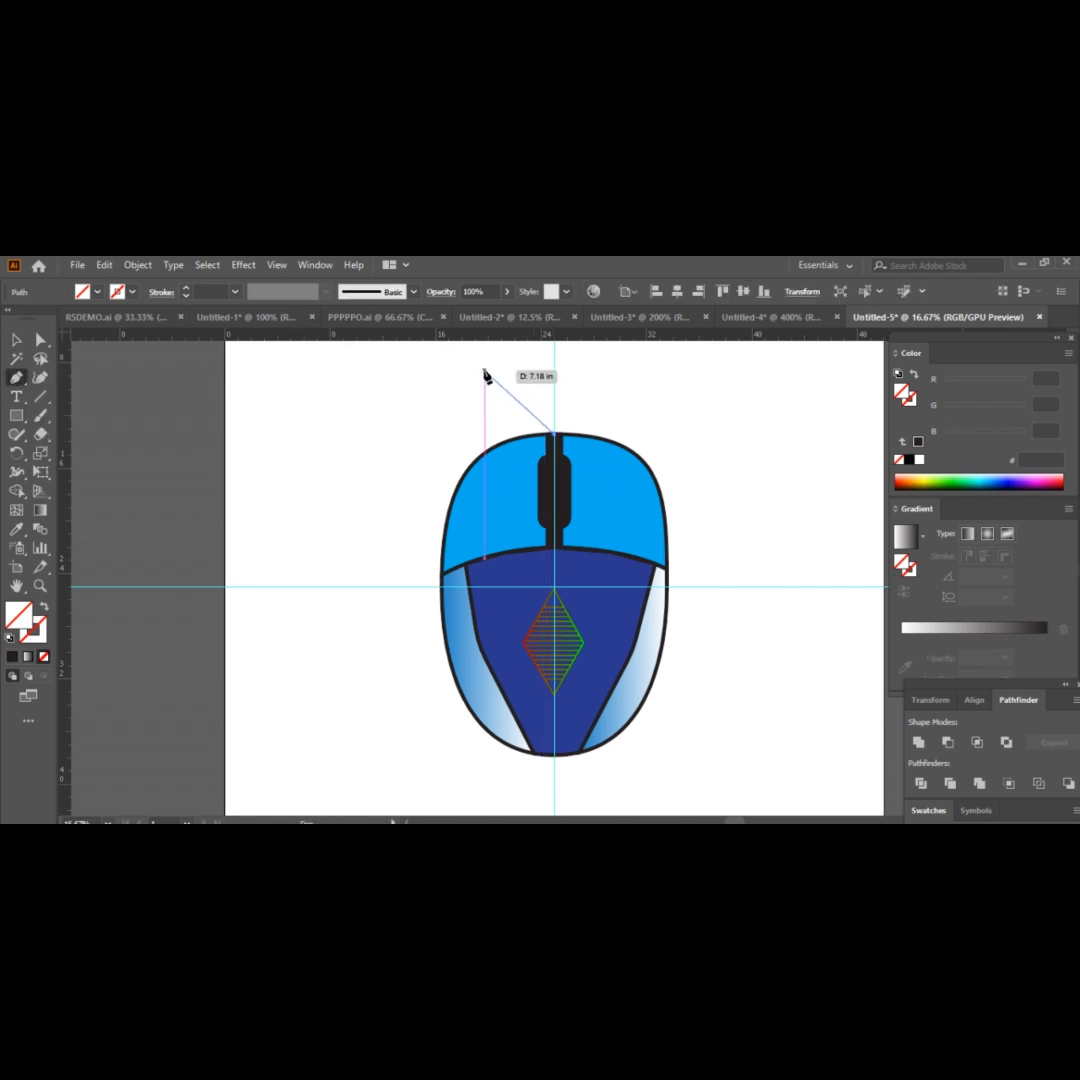
left_click_drag(378, 407, 377, 411)
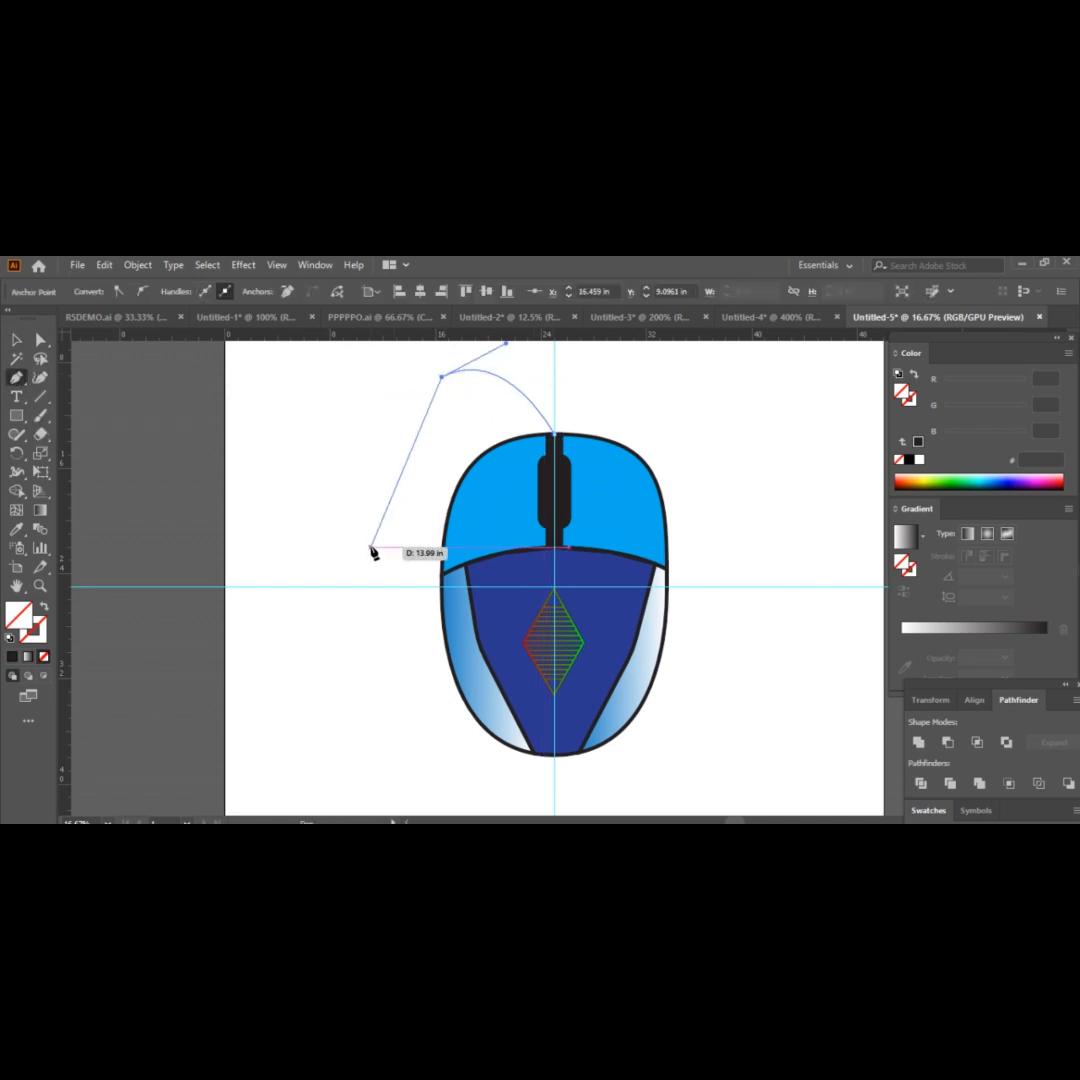
left_click_drag(265, 459, 279, 446)
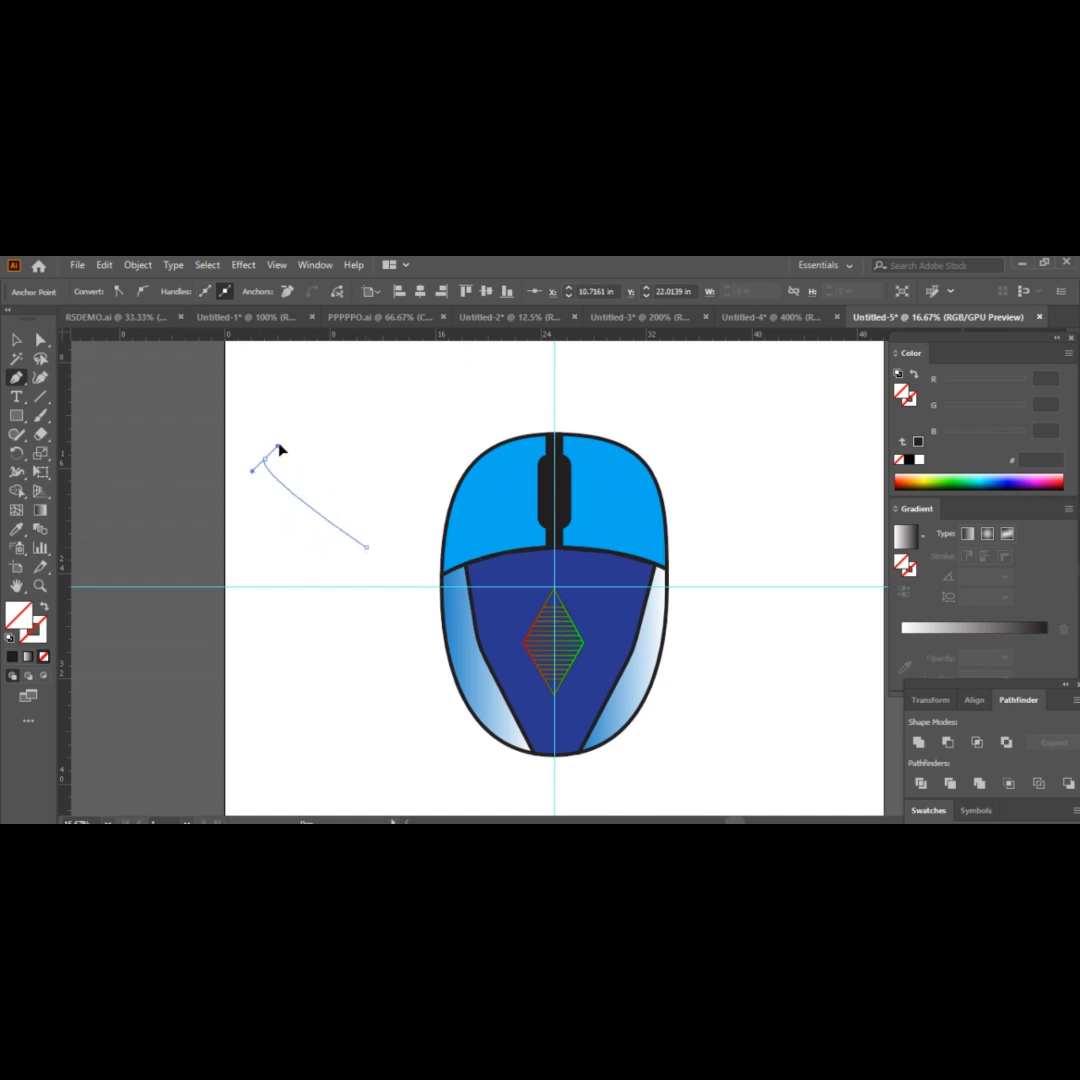
Give the cable path a 14 pt black stroke.
key("v")
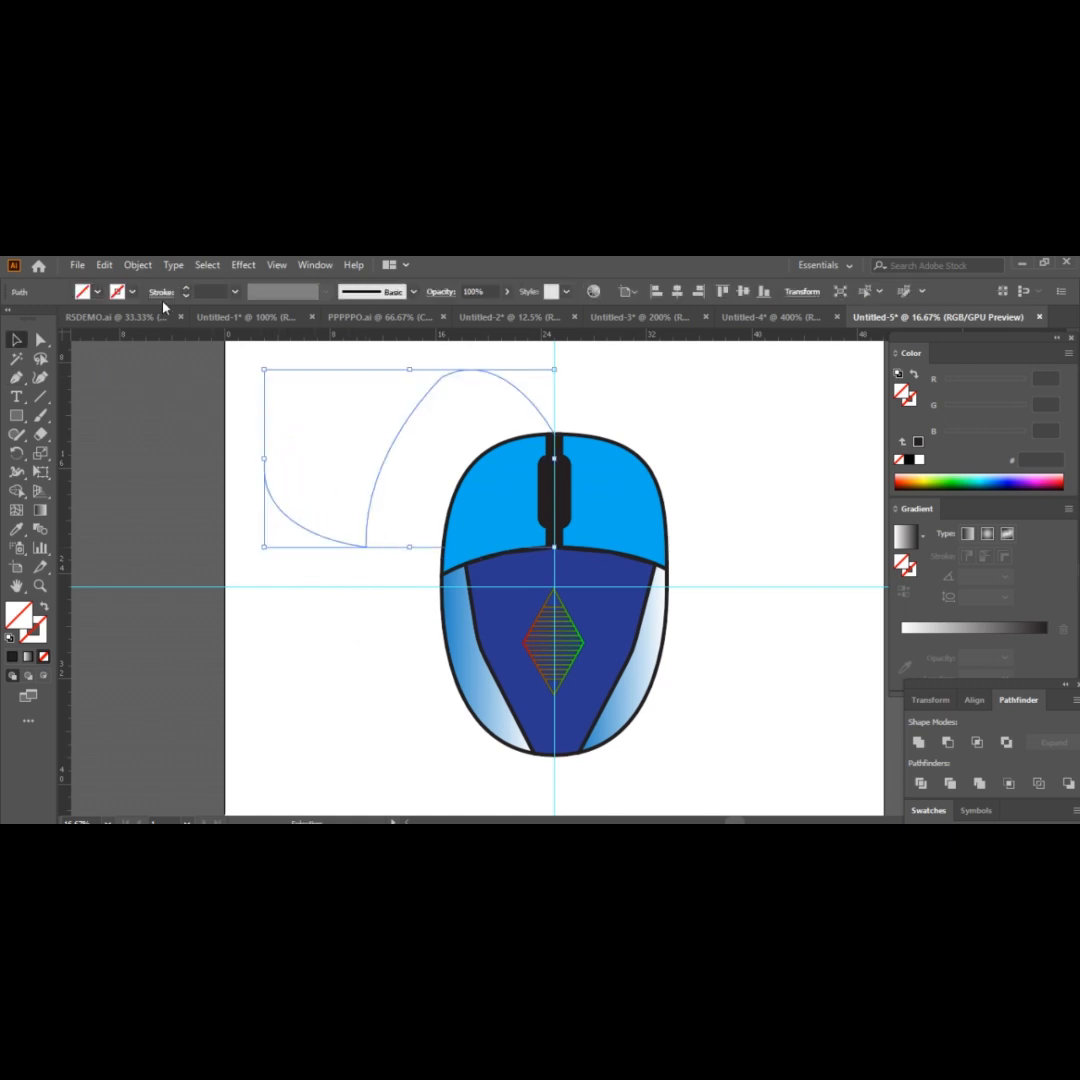
left_click(185, 297)
left_click(349, 592)
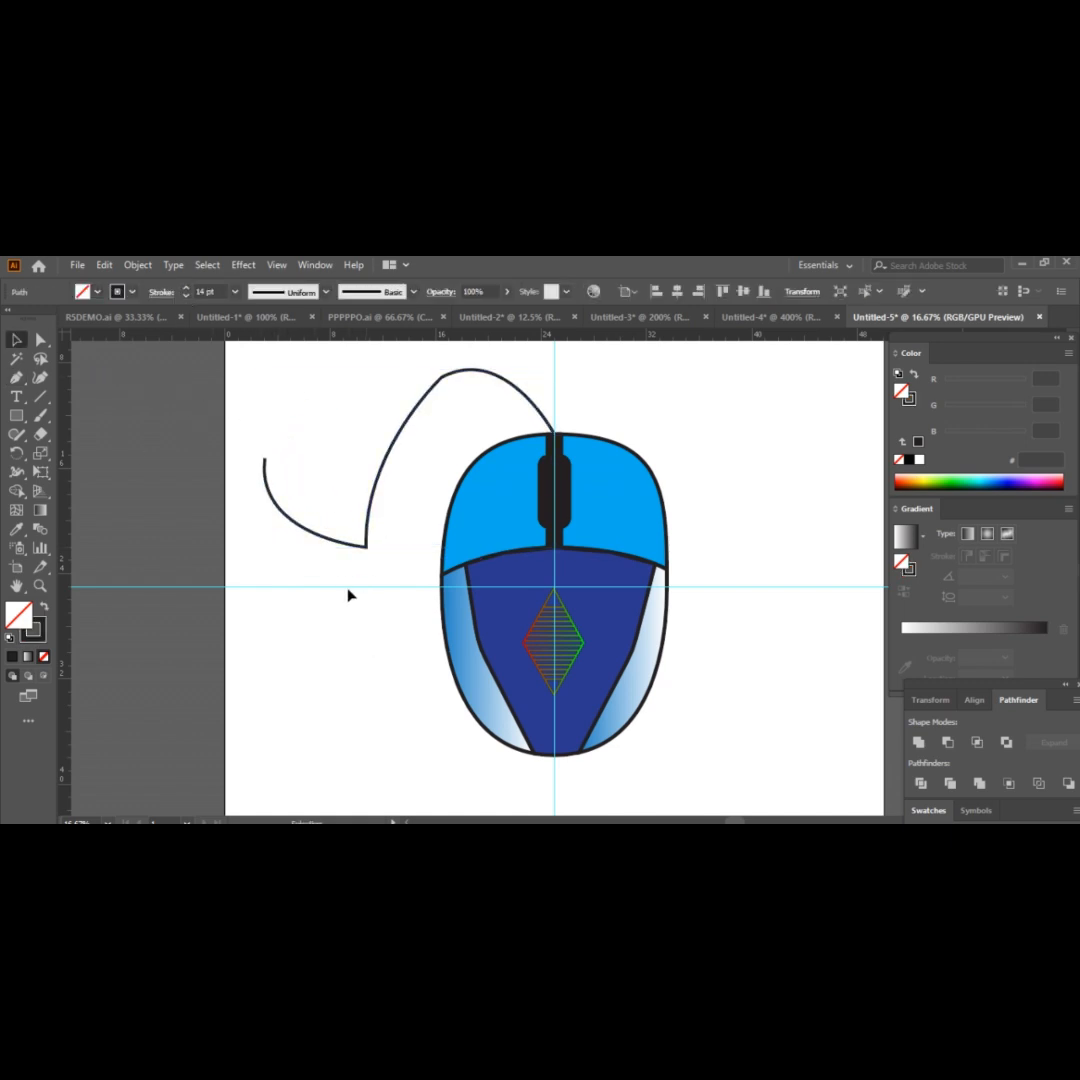
Round the cable path's sharp lower corner and its upper bend with Direct Selection, using about a 4.35 in corner radius on the upper bend.
key("a")
left_click(366, 547)
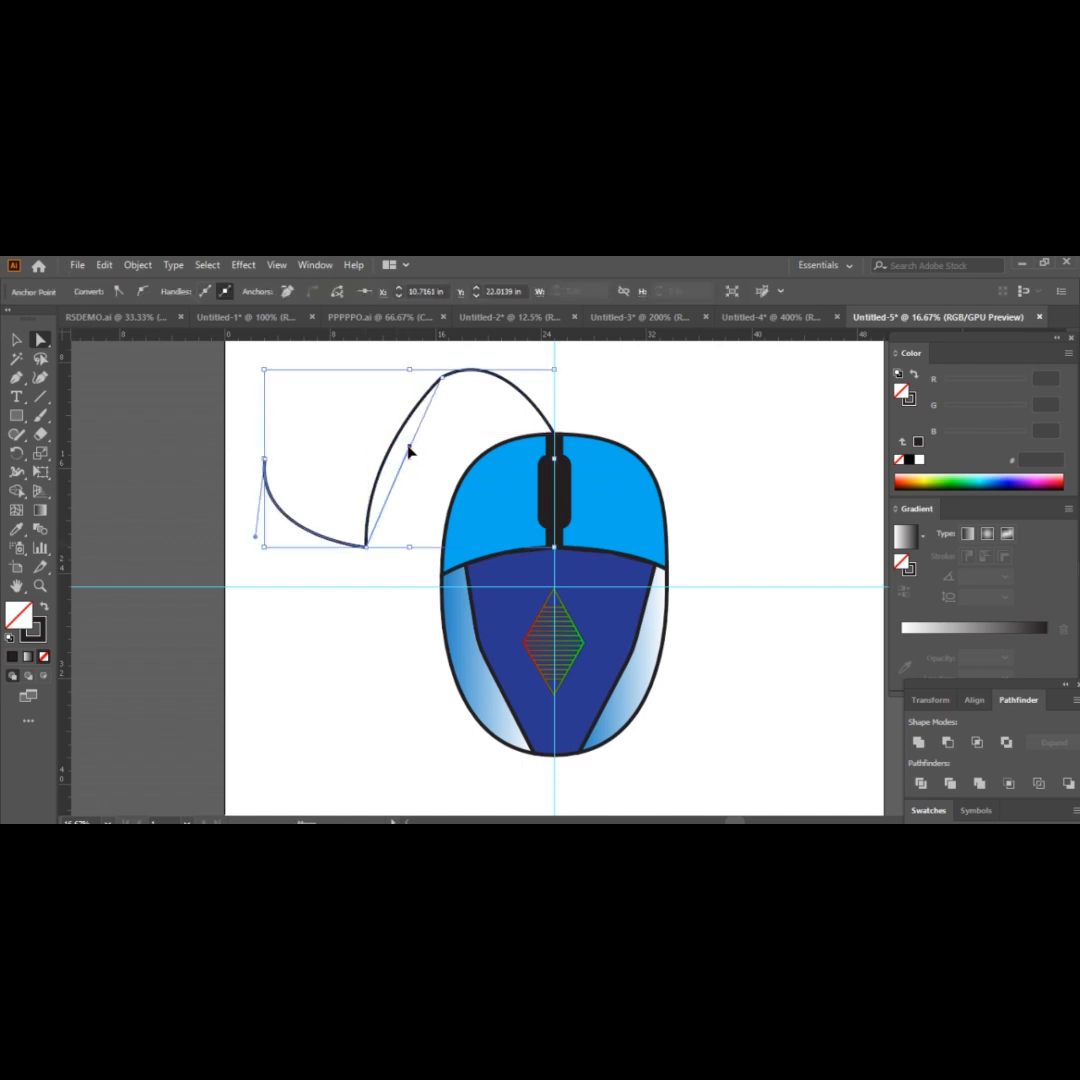
key("ctrl+z")
left_click_drag(320, 562, 394, 525)
left_click_drag(352, 528, 305, 442)
left_click(428, 491)
left_click_drag(425, 425, 473, 424)
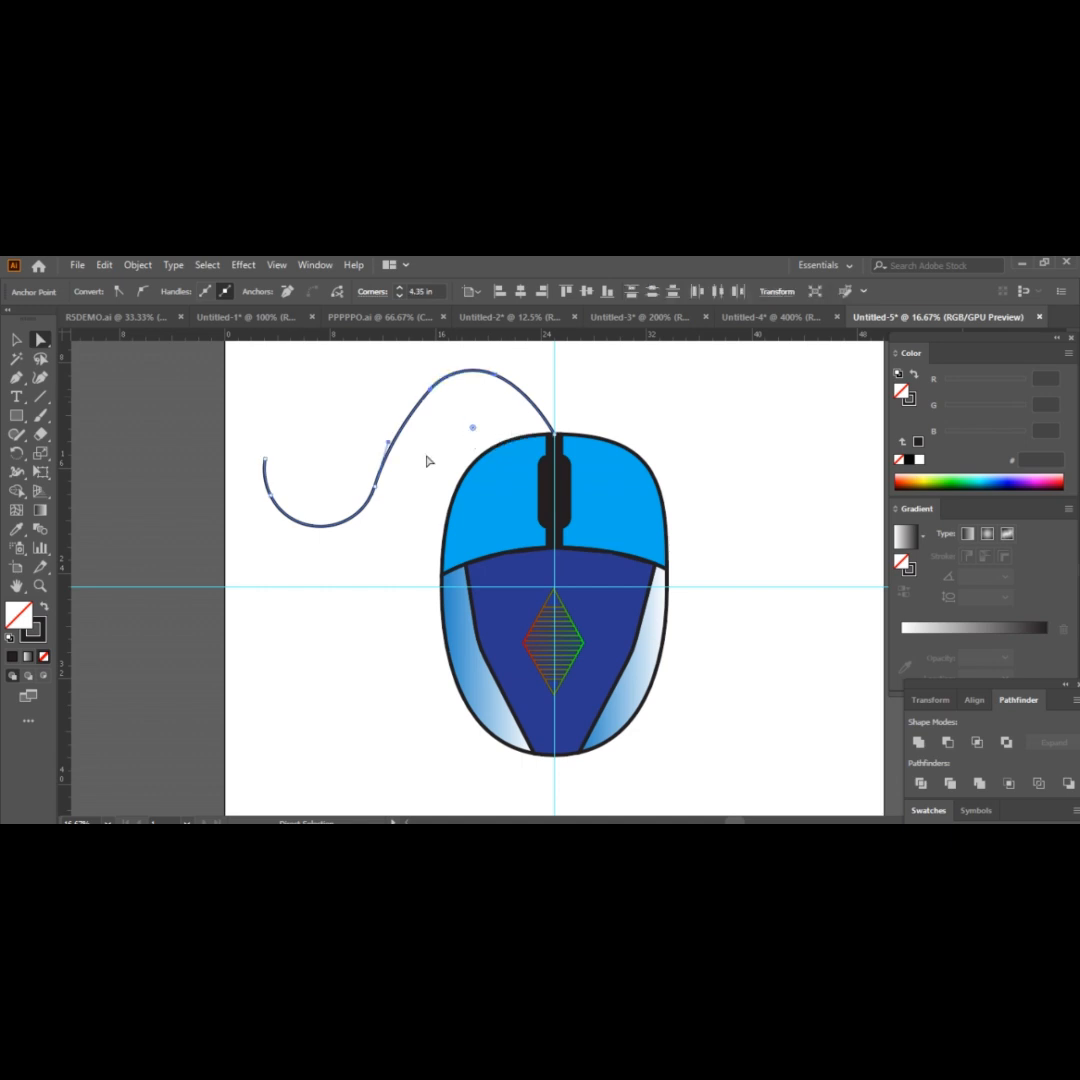
Smooth the cable's middle section between the two bends and deselect the path.
left_click(427, 457)
left_click_drag(342, 461, 411, 511)
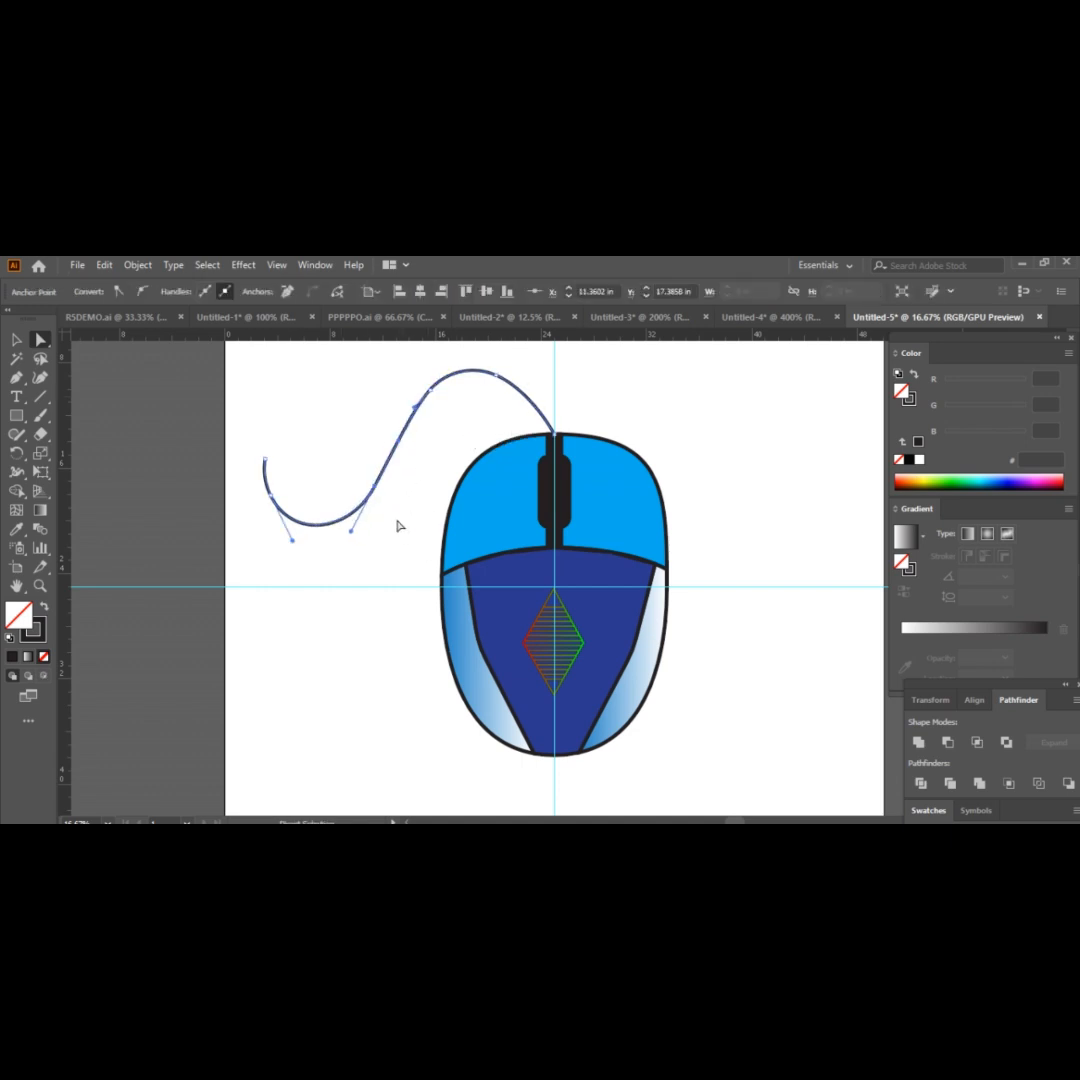
left_click(398, 525)
left_click(266, 490)
left_click(16, 340)
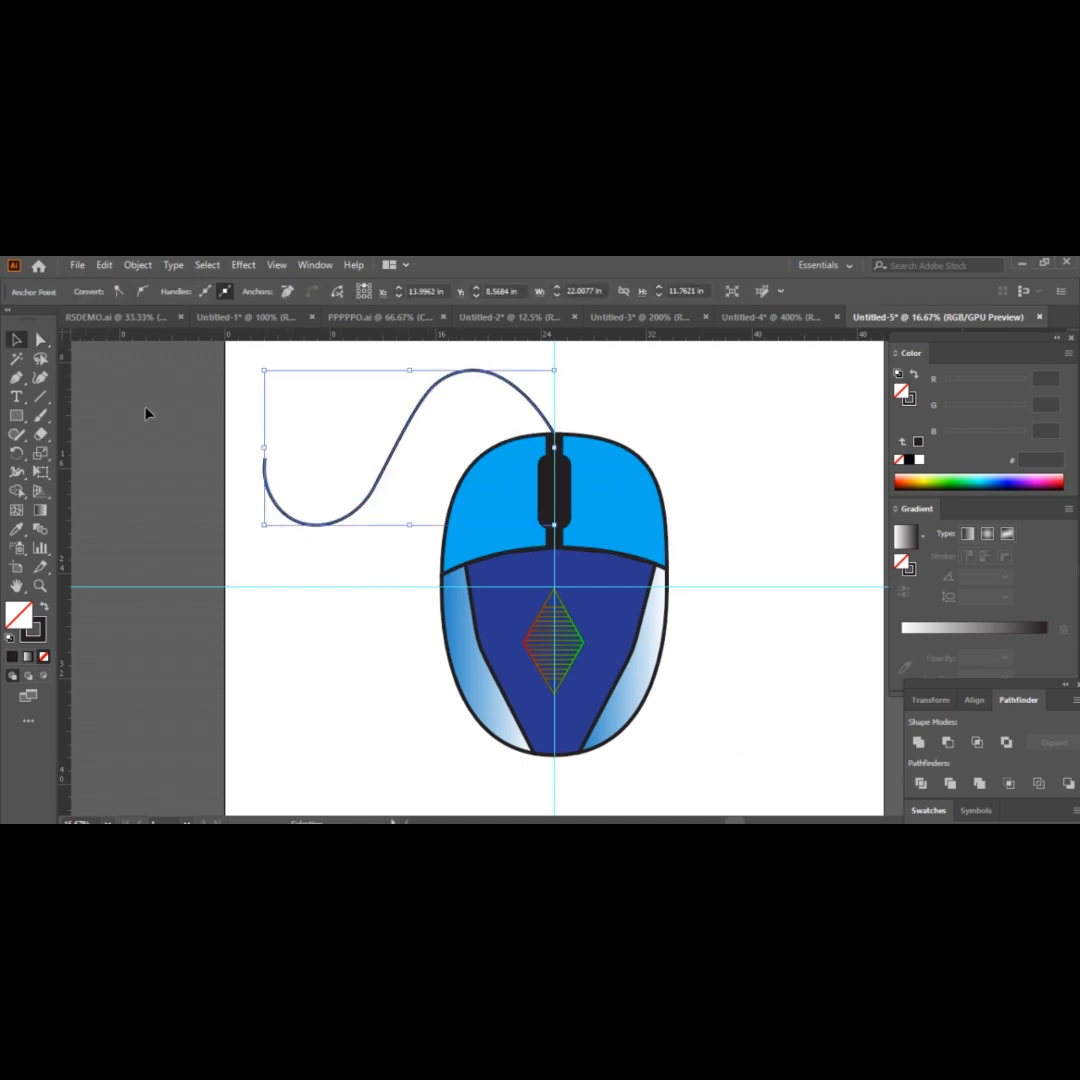
left_click(228, 398)
Set the cable path's stroke weight to 23 pt and deselect it.
left_click(265, 457)
left_click(186, 288)
left_click(186, 288)
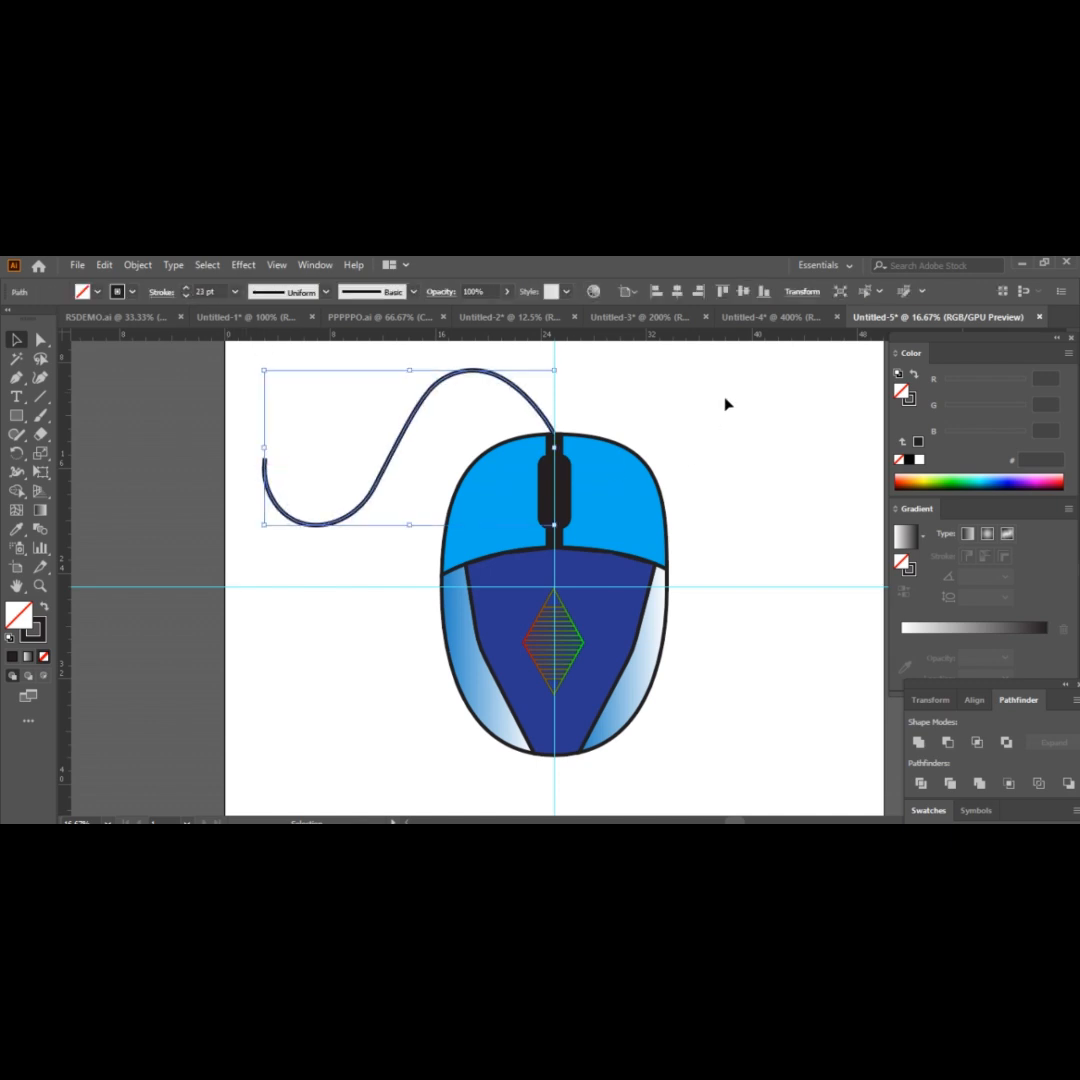
left_click(726, 402)
Hide the guides on the artboard.
right_click(686, 416)
left_click(721, 412)
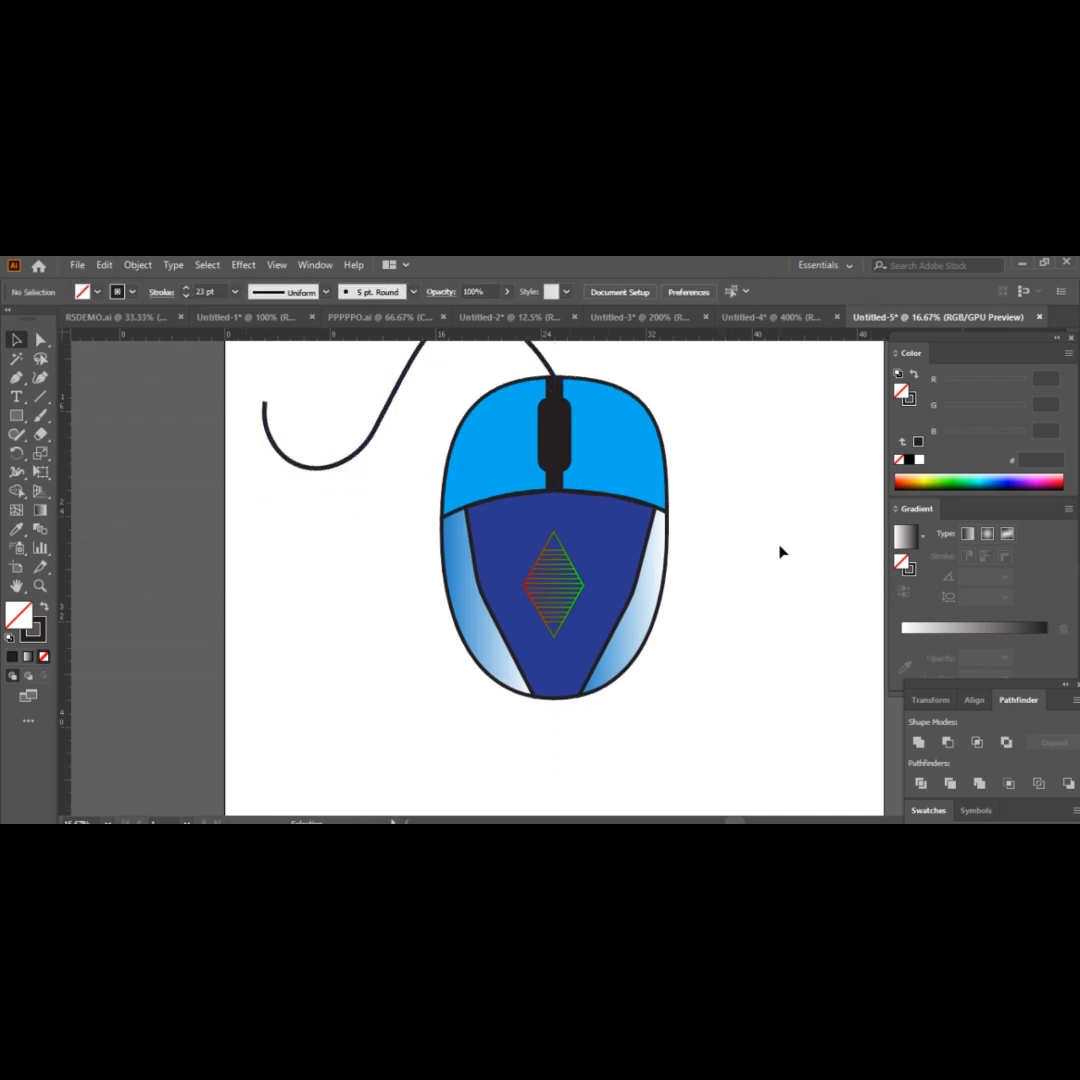
left_click(776, 741)
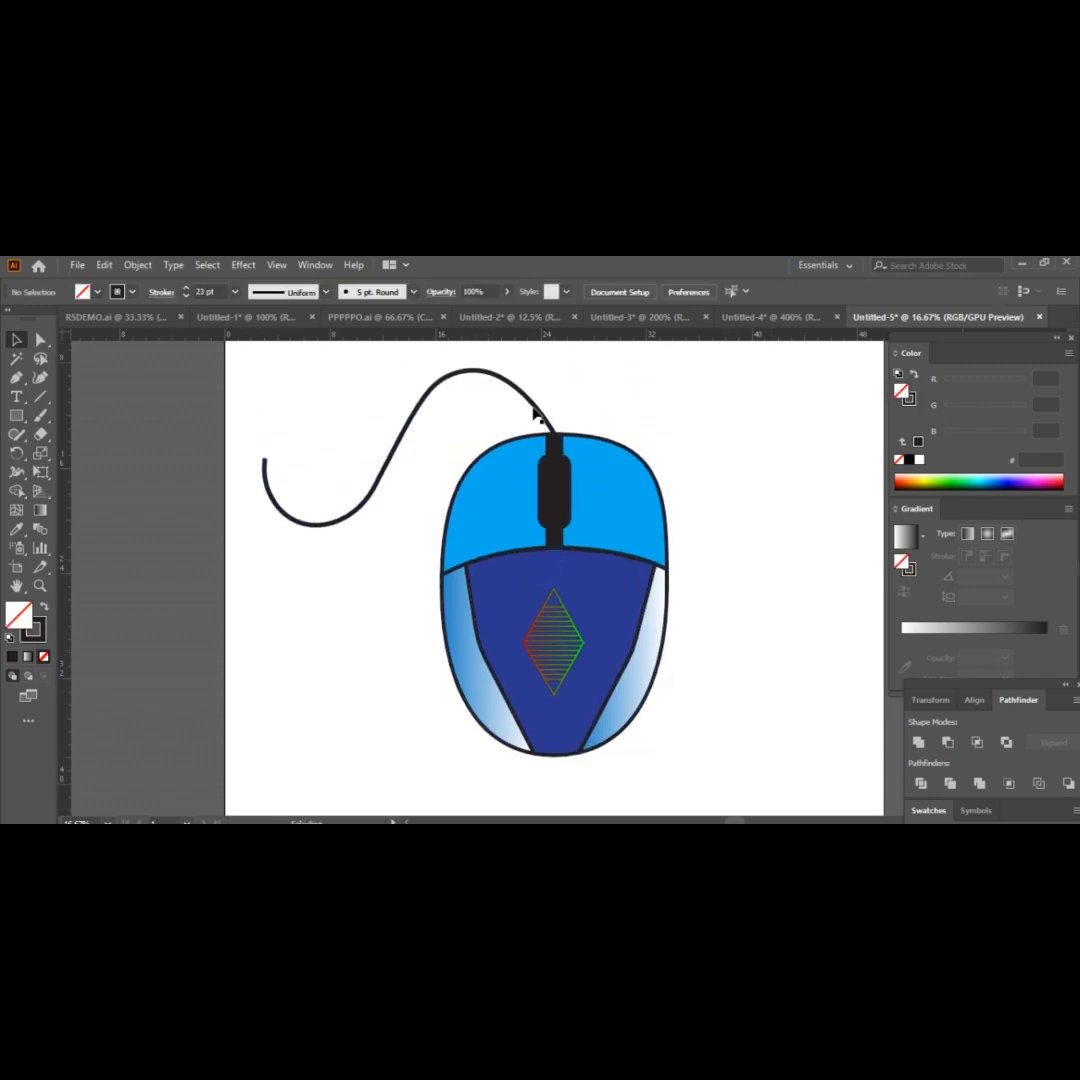
Export the illustration to the Desktop as a PNG named Mouse Design, accepting the export options.
left_click(77, 265)
left_click(350, 563)
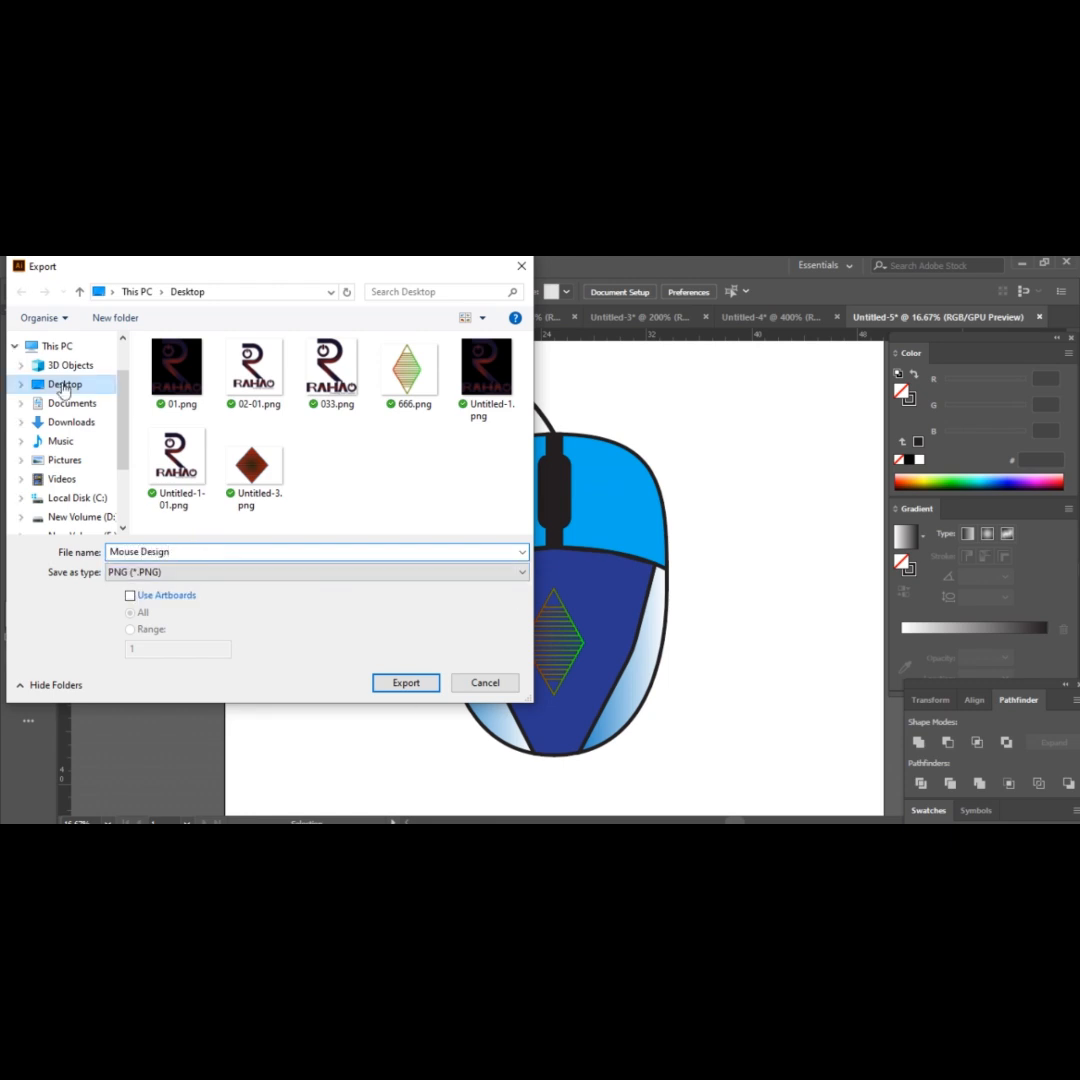
left_click(406, 682)
key("Return")
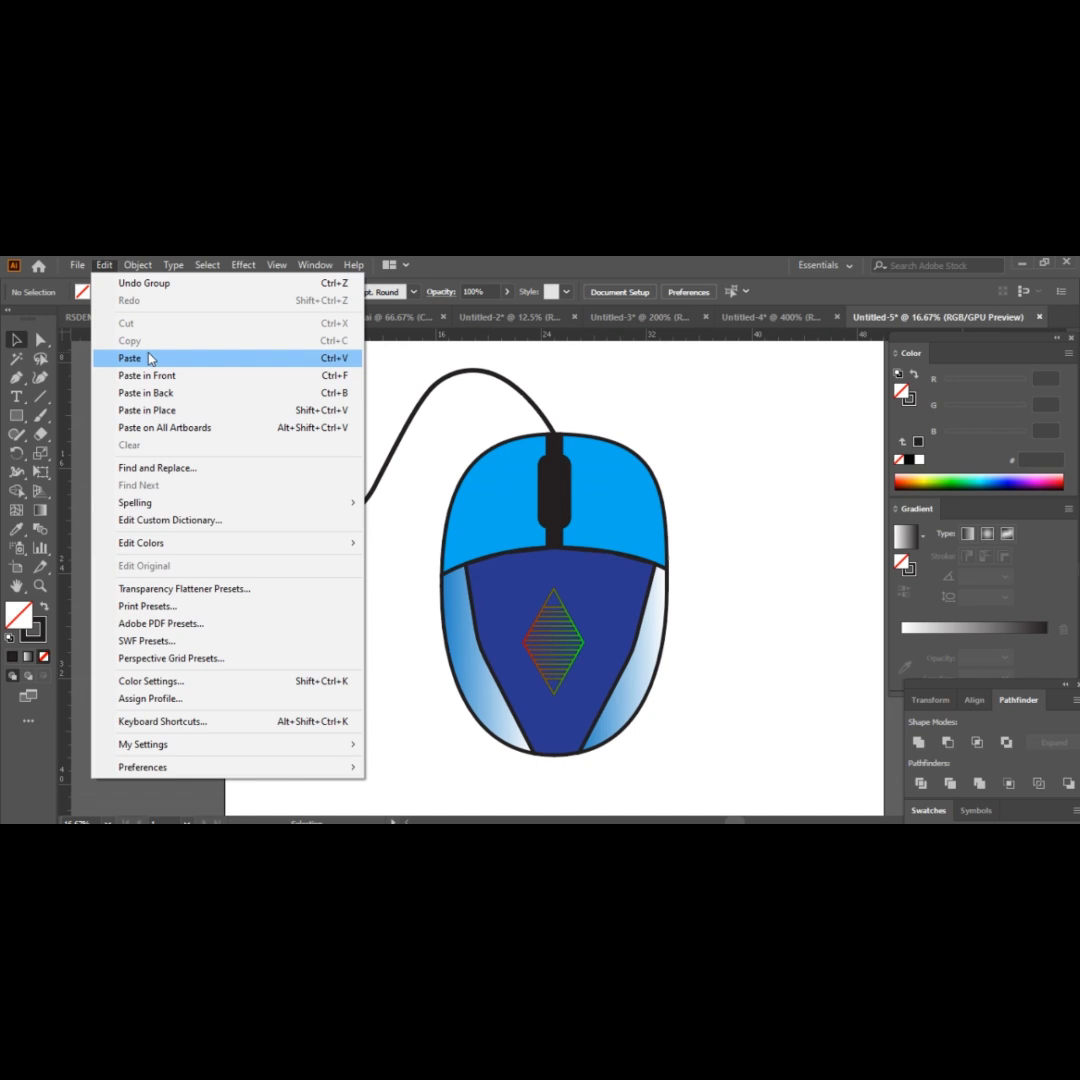
Group all the mouse artwork, including the cable and logo, and copy it.
left_click(140, 358)
left_click(104, 265)
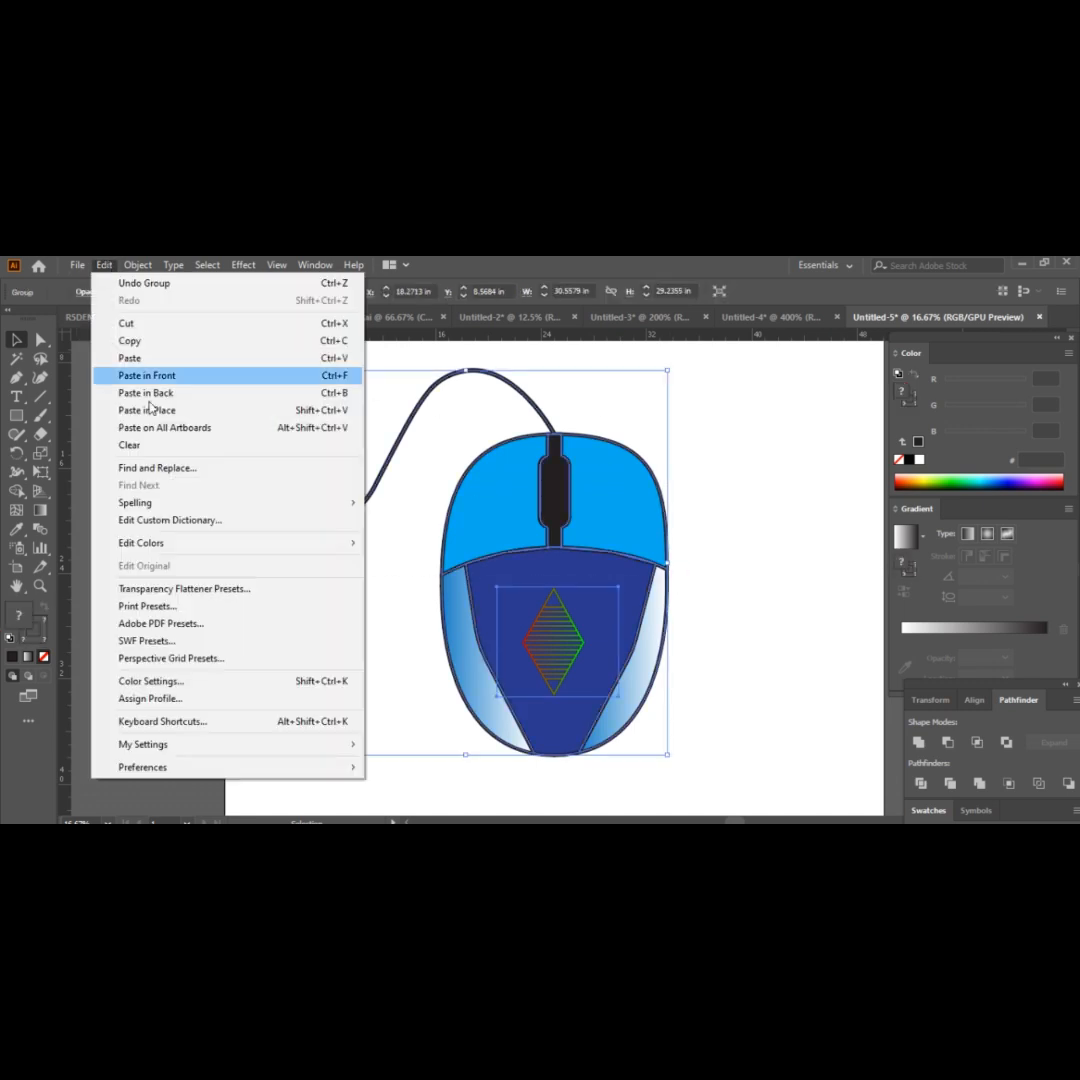
left_click(148, 410)
Create a new document measuring 500 by 500 px.
key("ctrl+n")
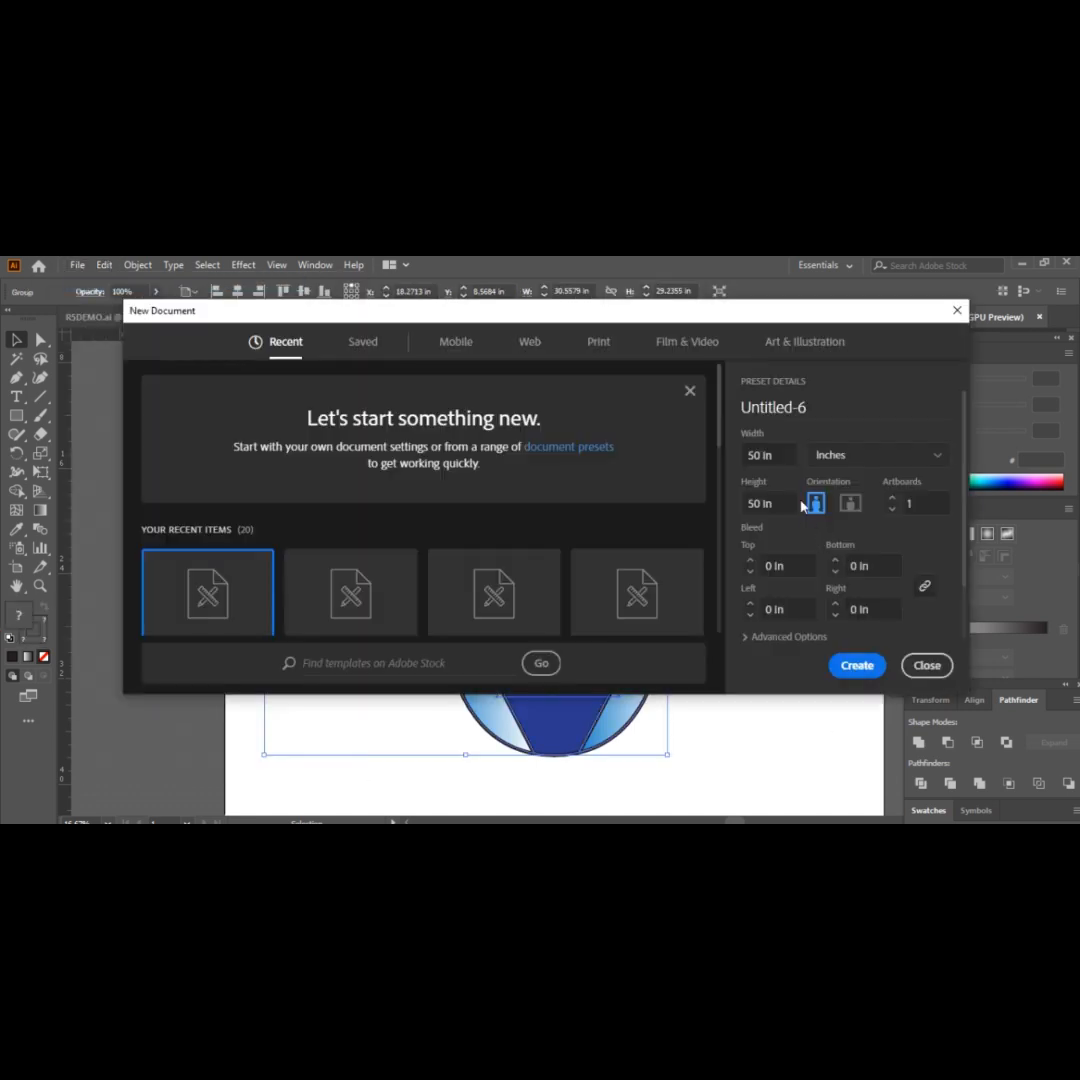
left_click(870, 453)
left_click(862, 618)
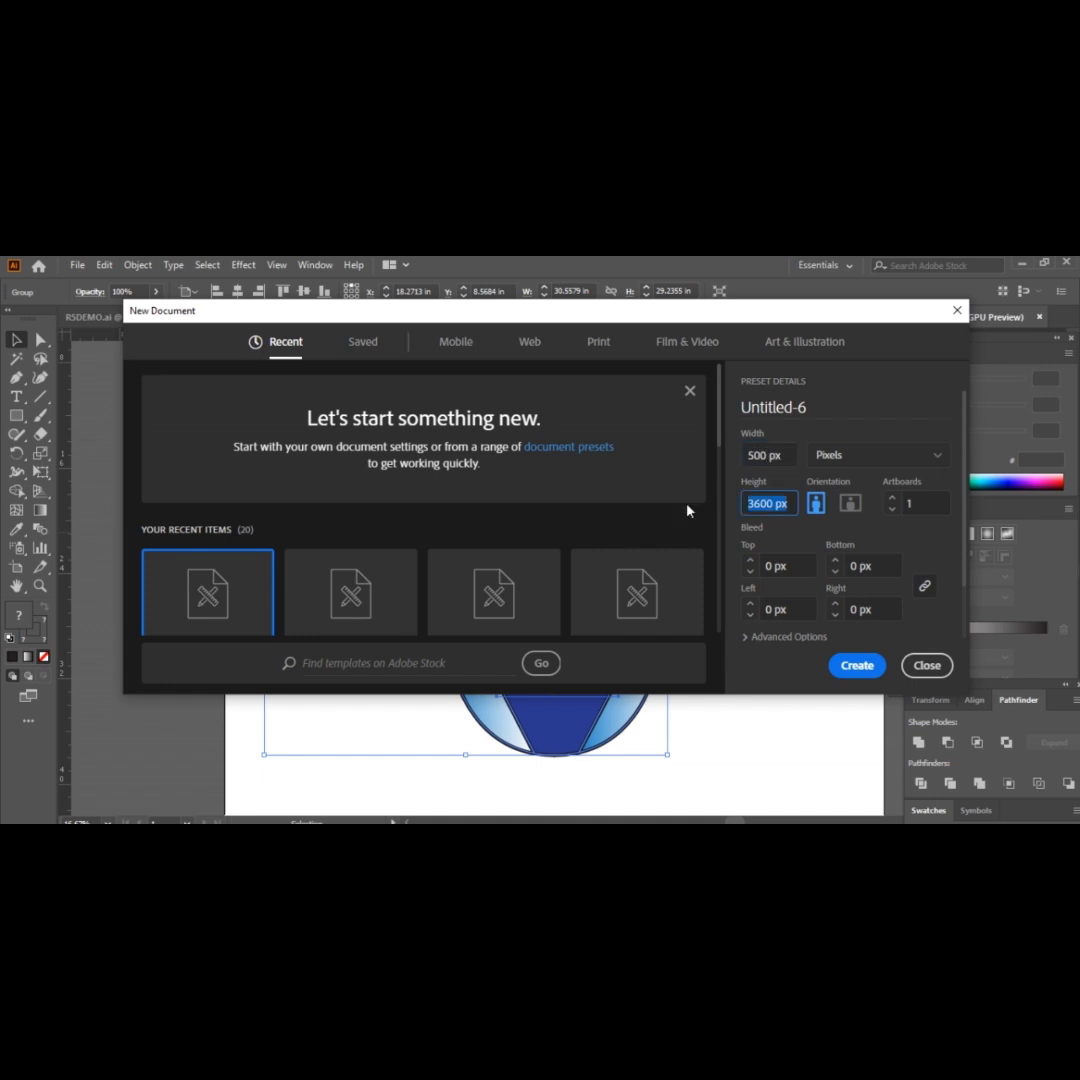
key("Return")
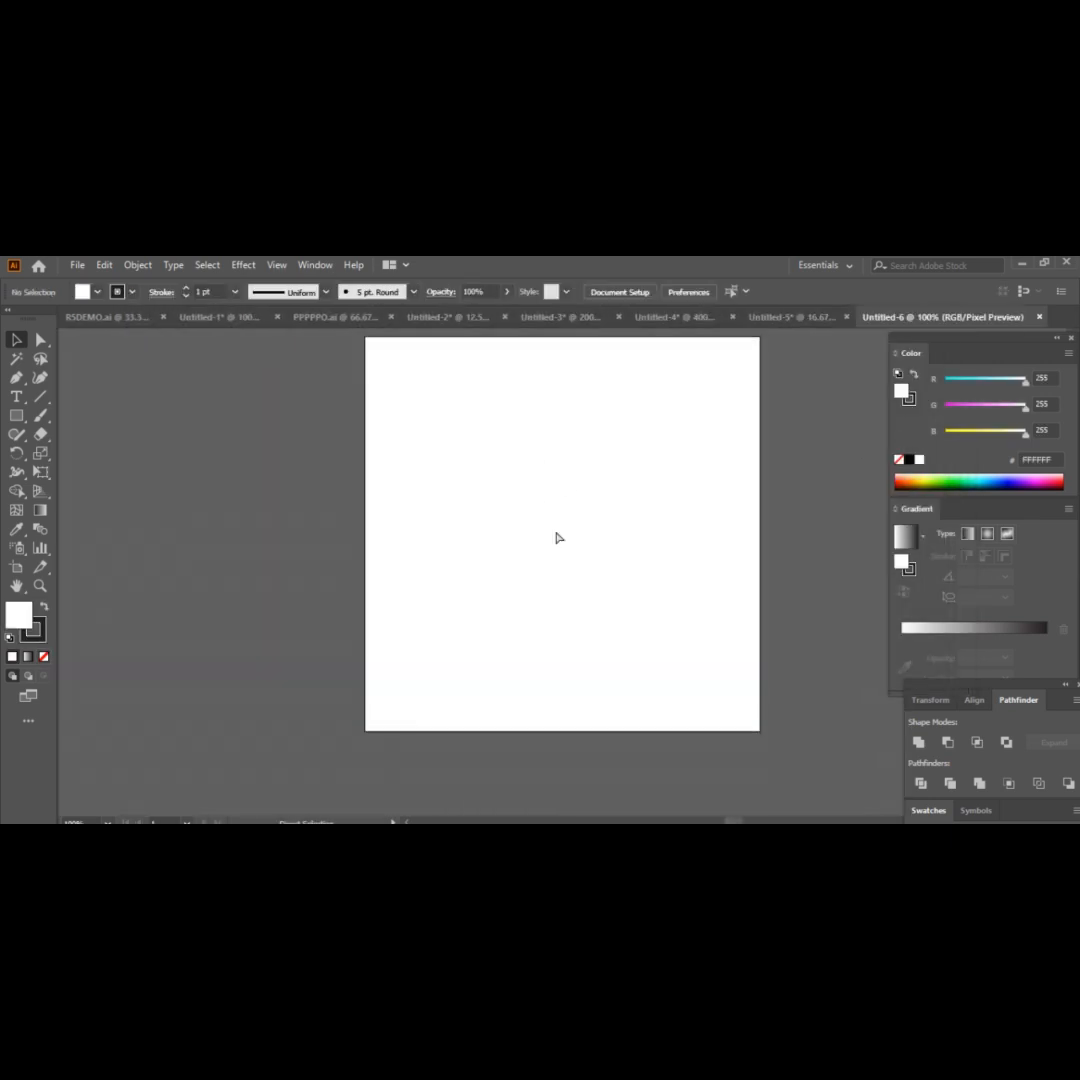
Paste the mouse artwork into the new document and scale it down to fit inside the artboard.
key("ctrl+v")
key("ctrl+minus")
key("ctrl+minus")
key("ctrl+minus")
key("ctrl+minus")
key("ctrl+minus")
key("ctrl+minus")
left_click_drag(672, 676, 588, 596)
left_click(658, 622)
left_click(577, 577)
left_click(625, 595)
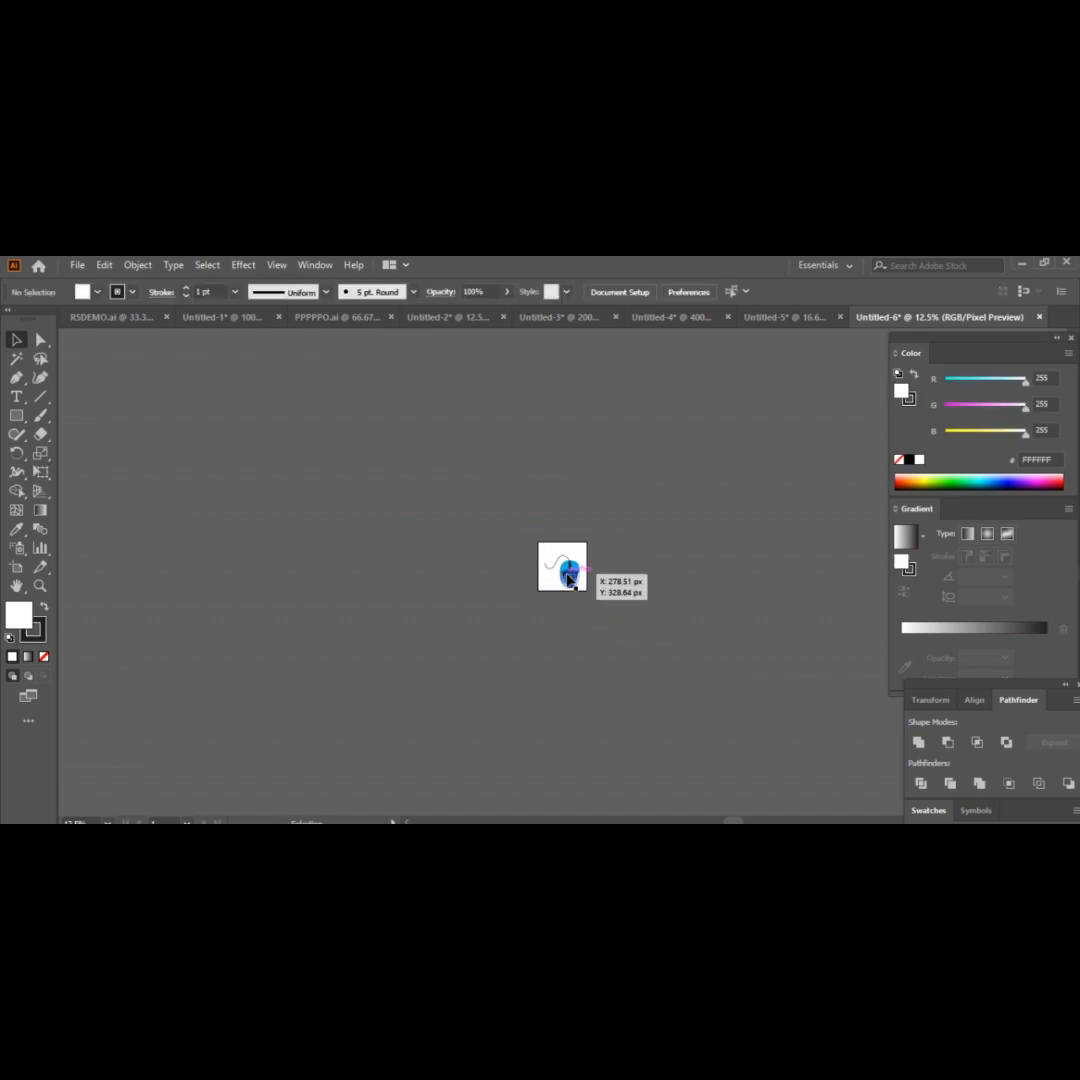
left_click(575, 580)
left_click(719, 603)
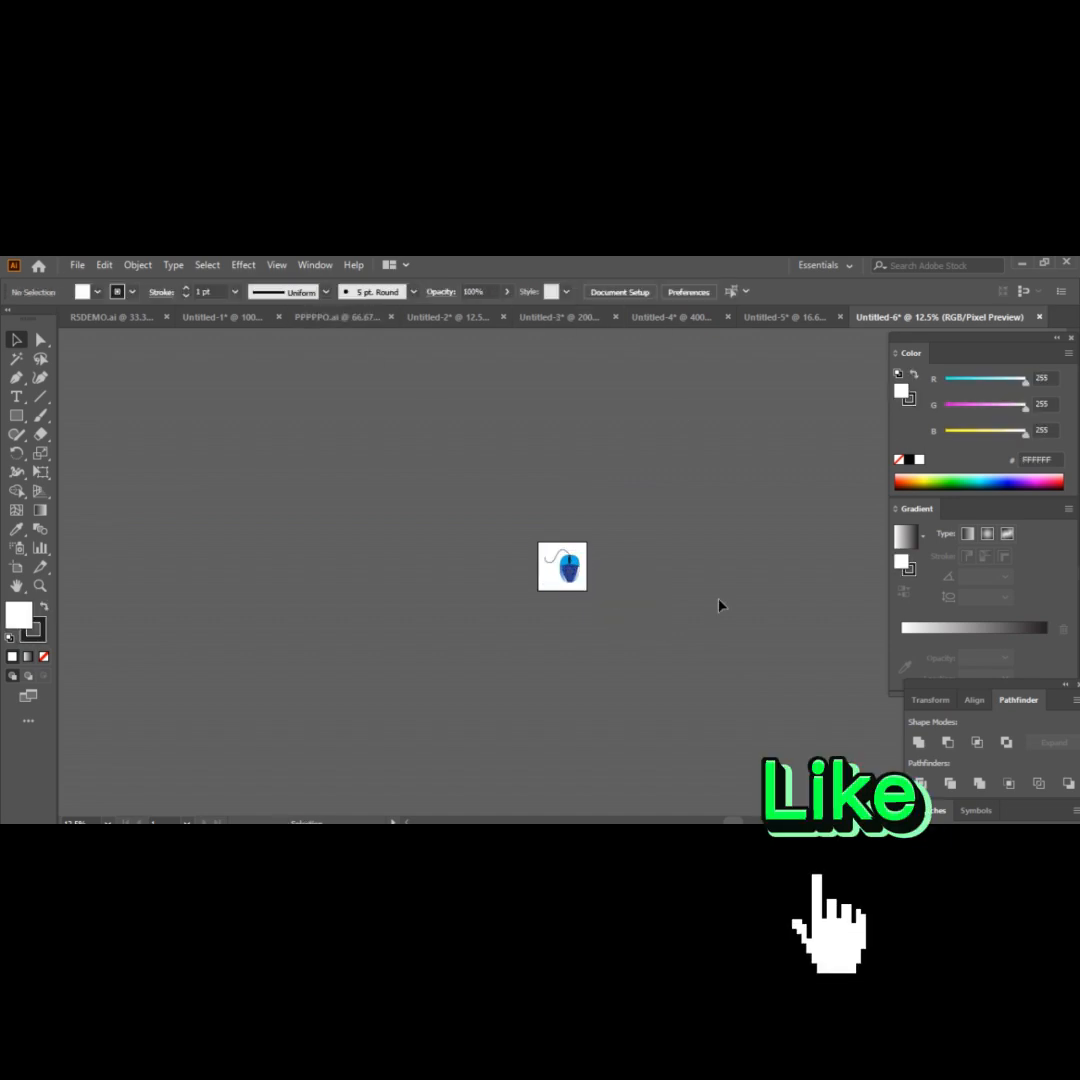
Move the scaled mouse artwork slightly to the left on the artboard and deselect it.
key("ctrl+plus")
key("ctrl+plus")
key("ctrl+plus")
key("ctrl+plus")
key("ctrl+plus")
key("ctrl+plus")
key("ctrl+plus")
key("ctrl+plus")
key("ctrl+minus")
key("ctrl+minus")
scroll(719, 604, "up", 1)
left_click_drag(672, 565, 640, 566)
left_click(600, 452)
Export the resized illustration to the Desktop as Untitled-6.png, accepting the PNG options.
left_click(78, 265)
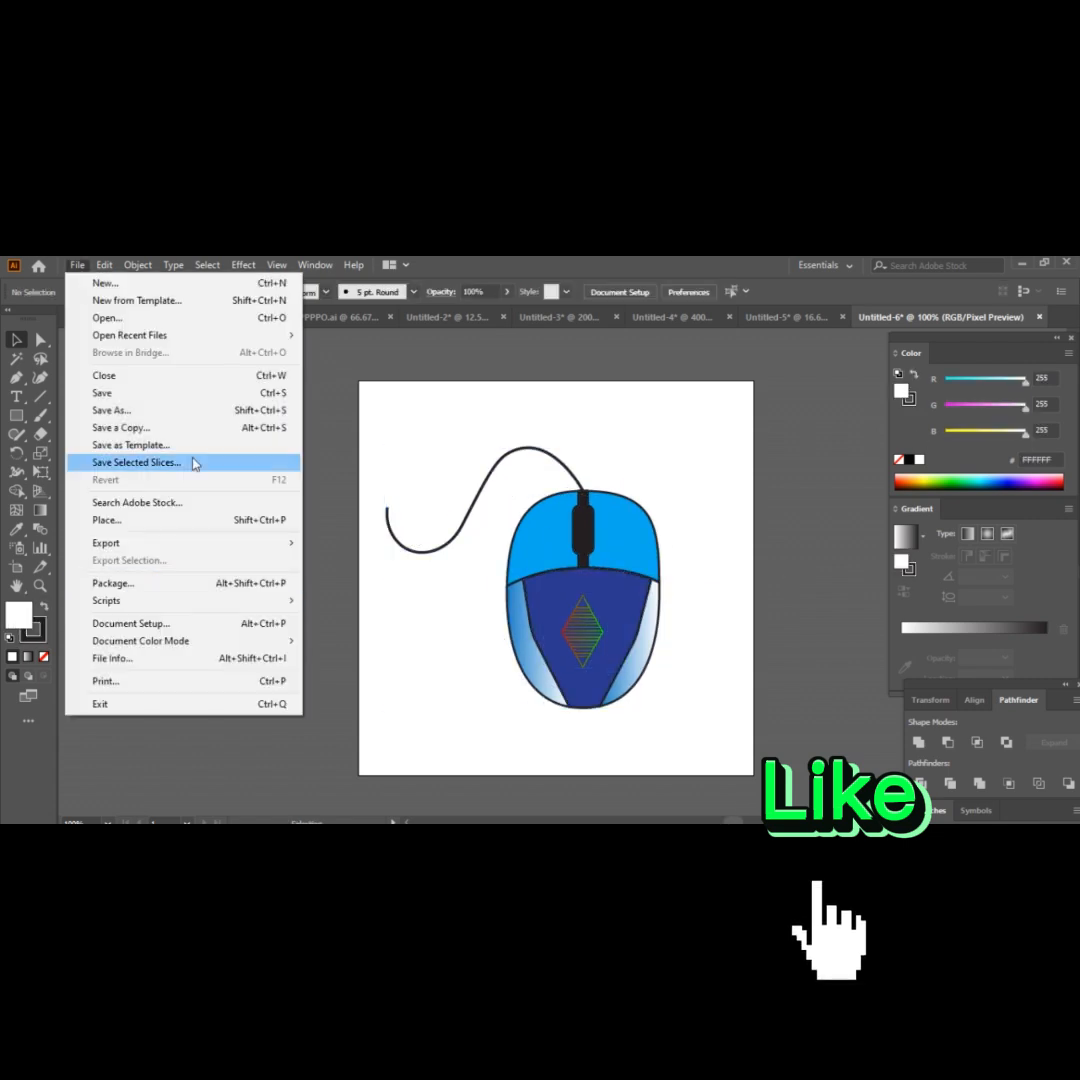
mouse_move(224, 552)
left_click(345, 557)
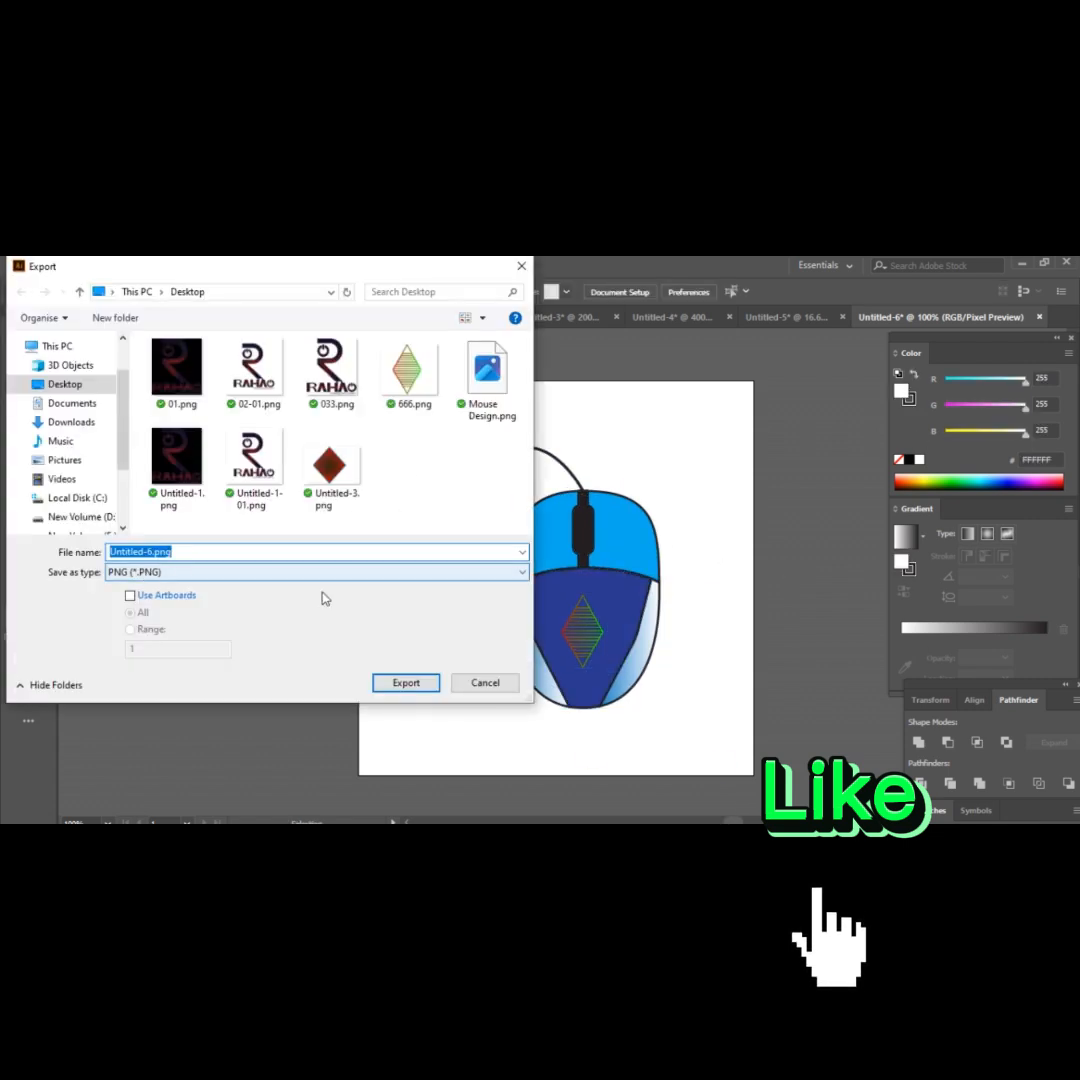
left_click(406, 683)
left_click(552, 800)
Export the resized illustration to the Desktop in JPEG format.
left_click(78, 265)
mouse_move(200, 543)
left_click(340, 560)
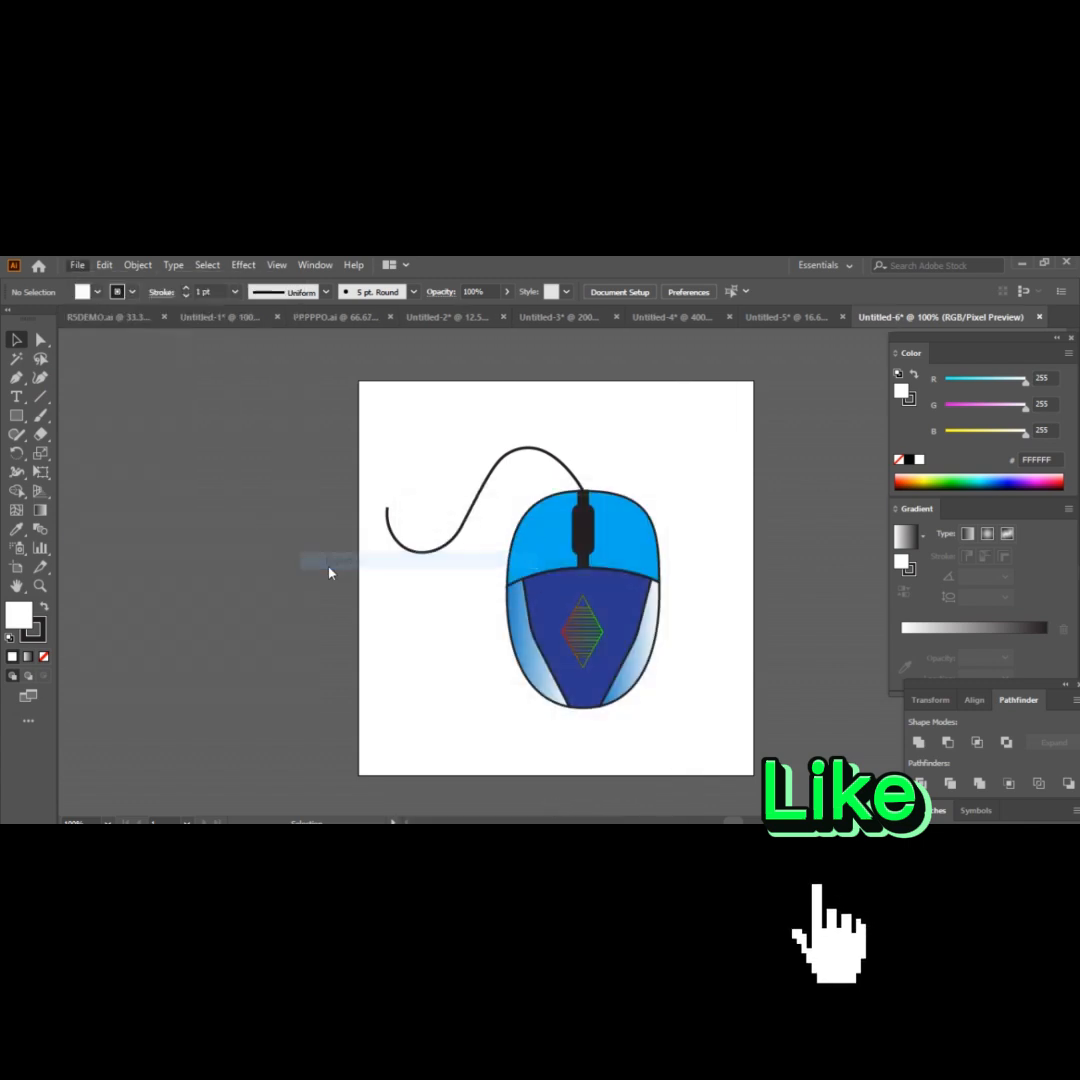
left_click(234, 575)
left_click(260, 660)
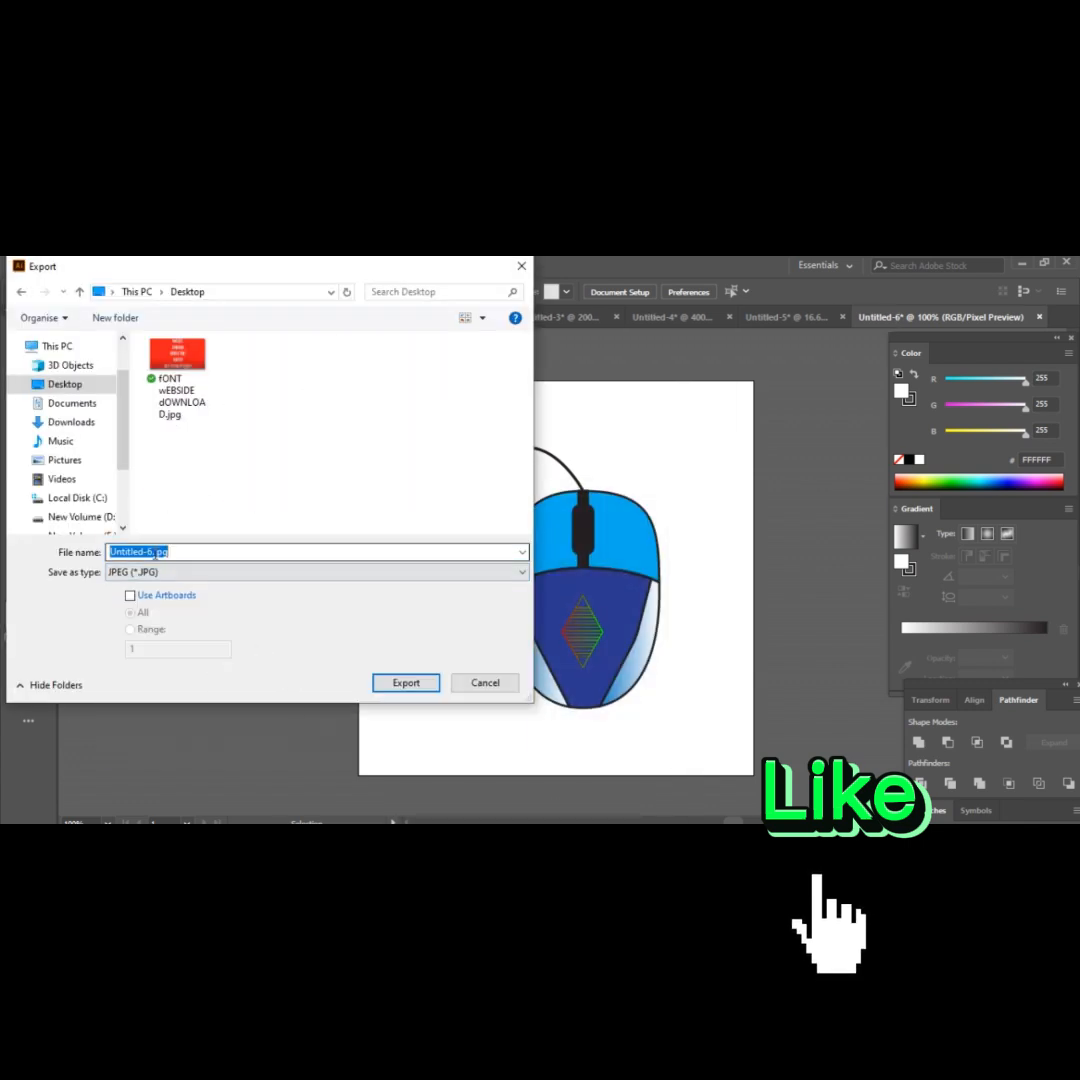